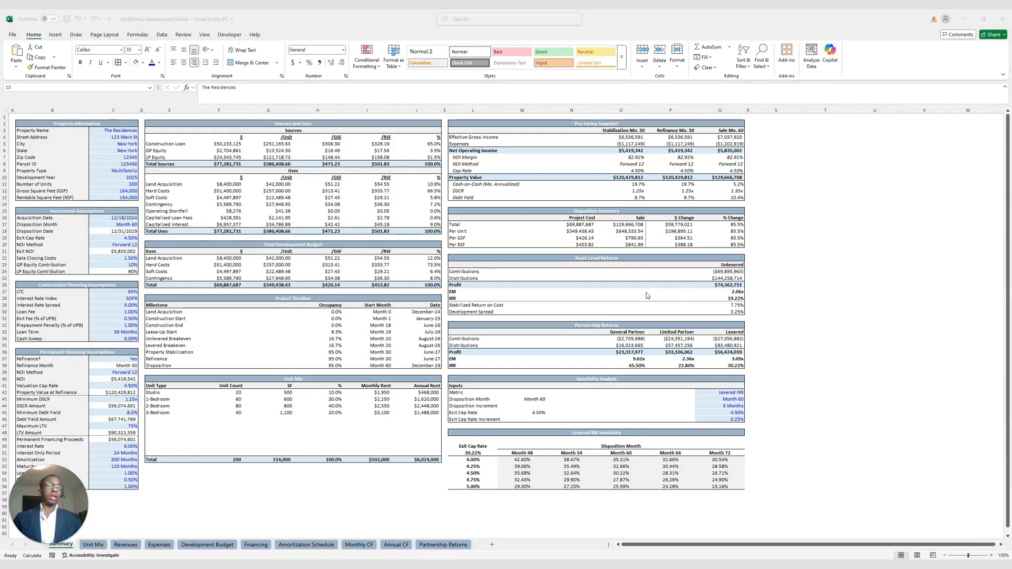
Step: Review the available NOI Method options in the Investment Assumptions section, leaving Forward 12 selected
{"action": "left_click", "coordinate": [631, 251]}
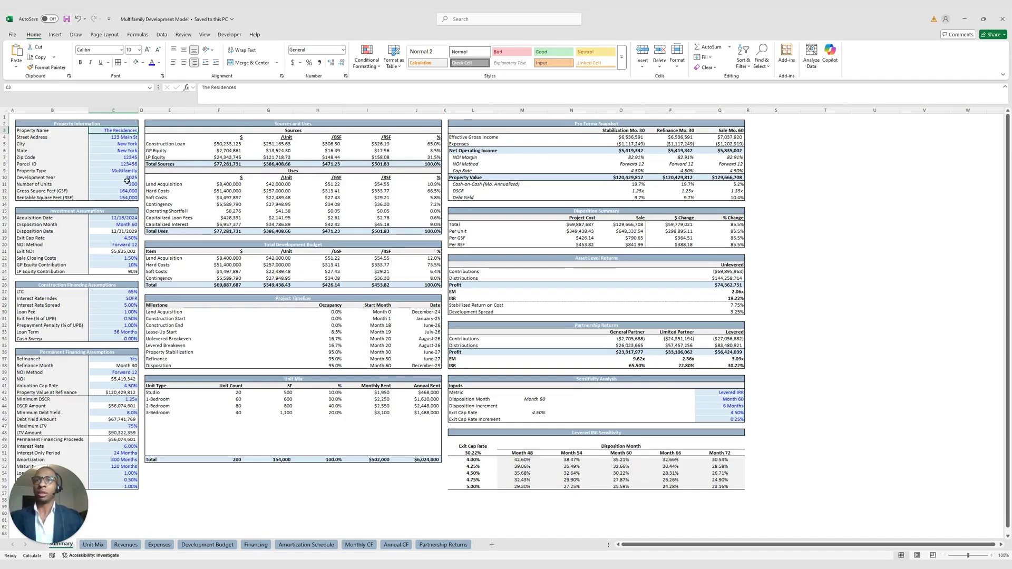
{"action": "scroll", "coordinate": [127, 181], "scroll_direction": "down", "scroll_amount": 2}
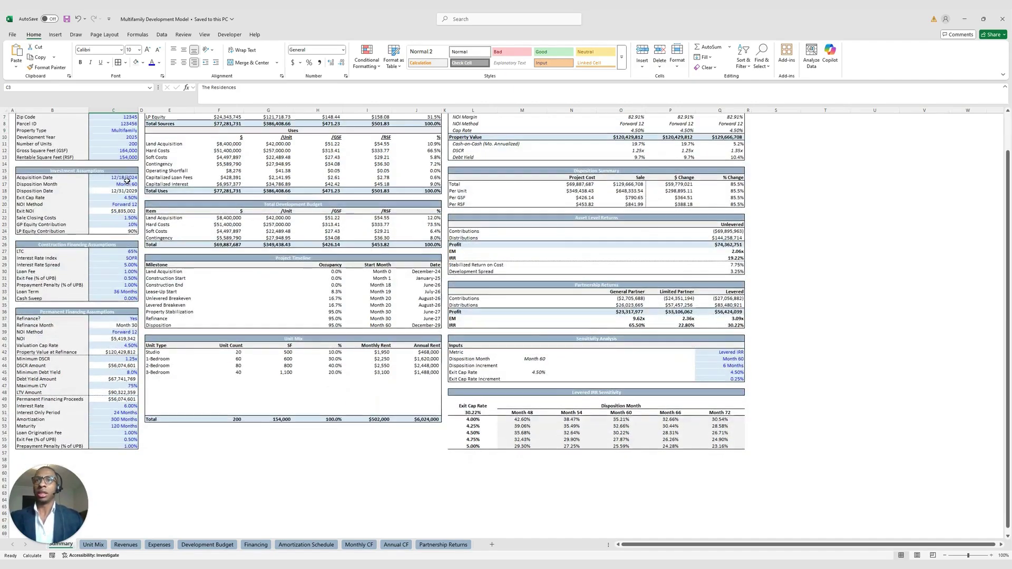
{"action": "left_click", "coordinate": [133, 205]}
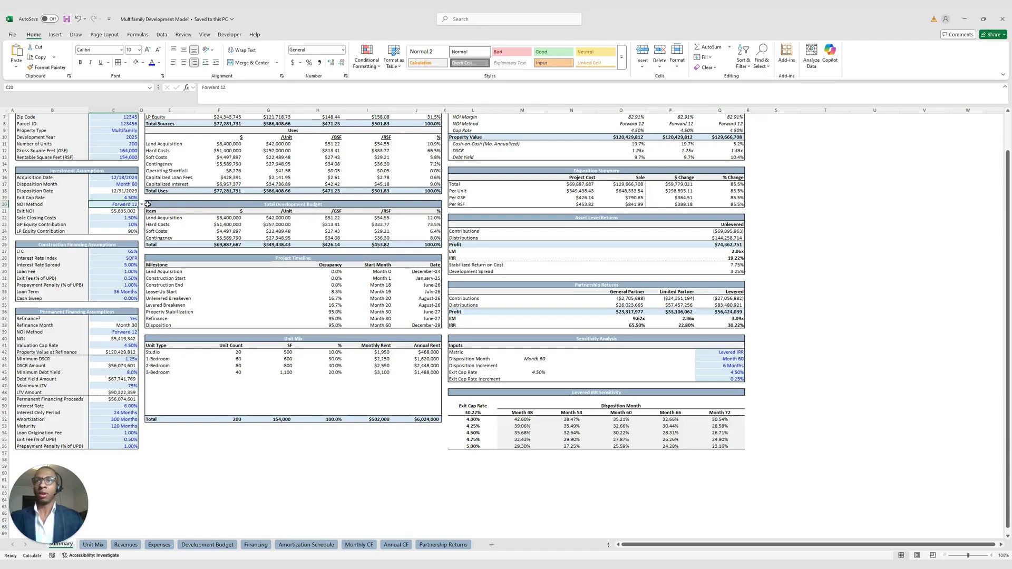
{"action": "left_click", "coordinate": [142, 205]}
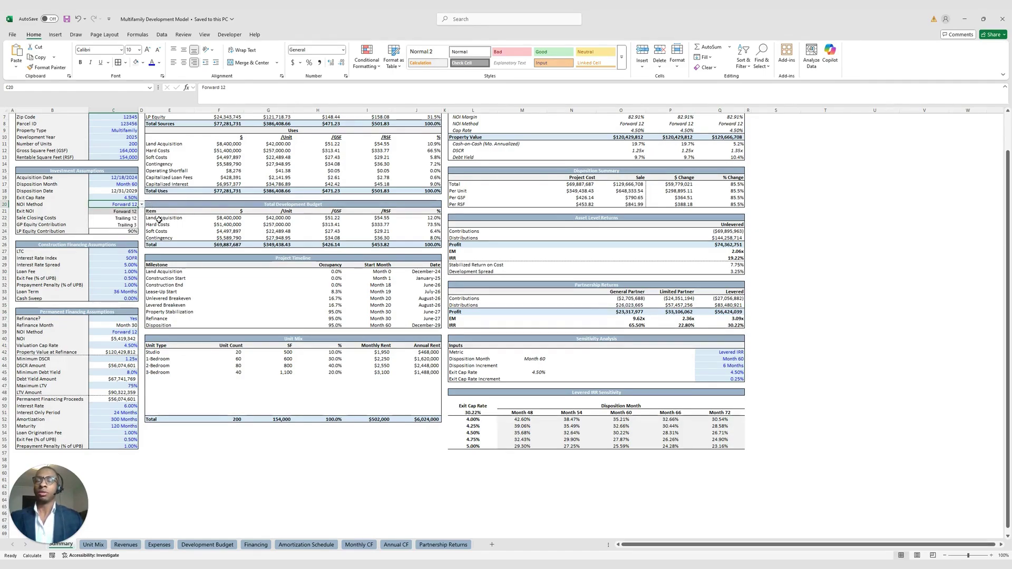
{"action": "left_click", "coordinate": [142, 206]}
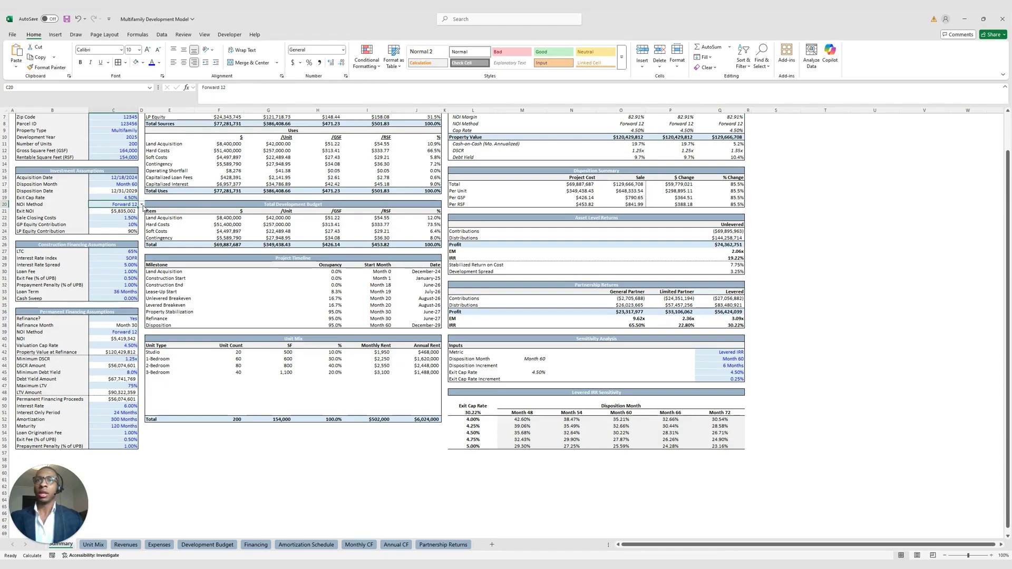
{"action": "left_click", "coordinate": [141, 205]}
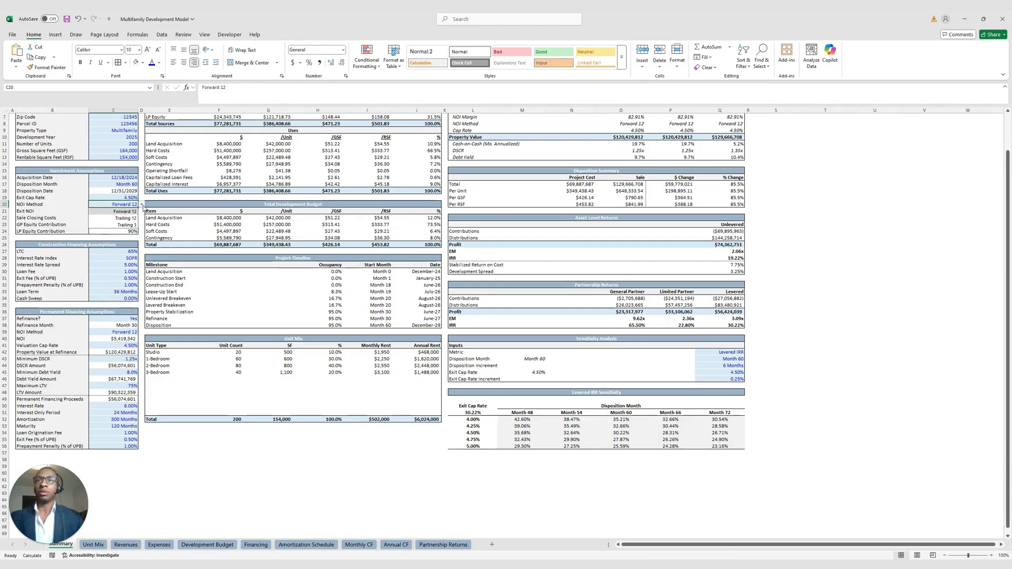
{"action": "left_click", "coordinate": [142, 207]}
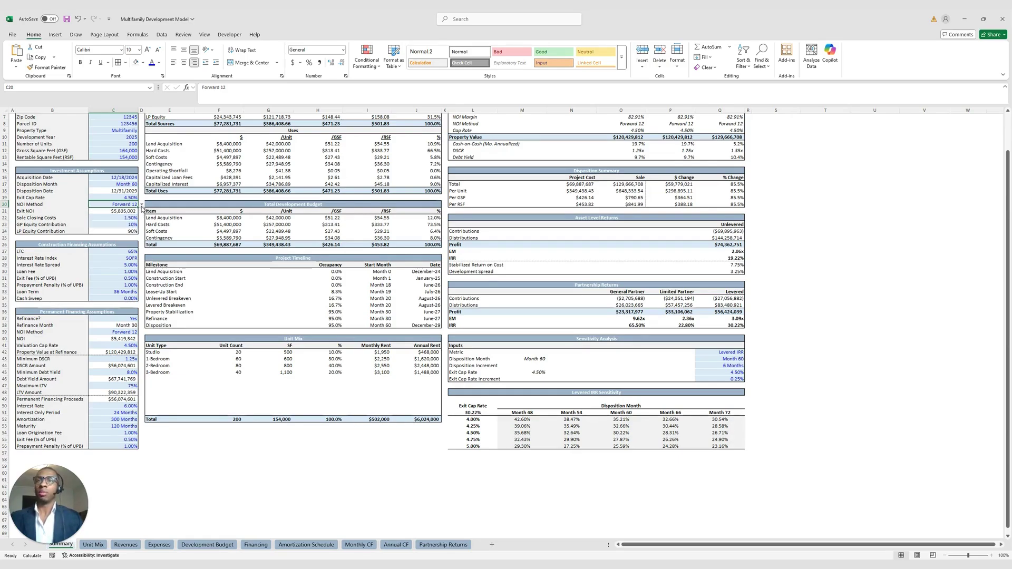
Step: Examine the exit NOI, closing cost and equity inputs and the Construction Financing Assumptions, including the Cash Sweep cell
{"action": "scroll", "coordinate": [142, 208], "scroll_direction": "down", "scroll_amount": 2}
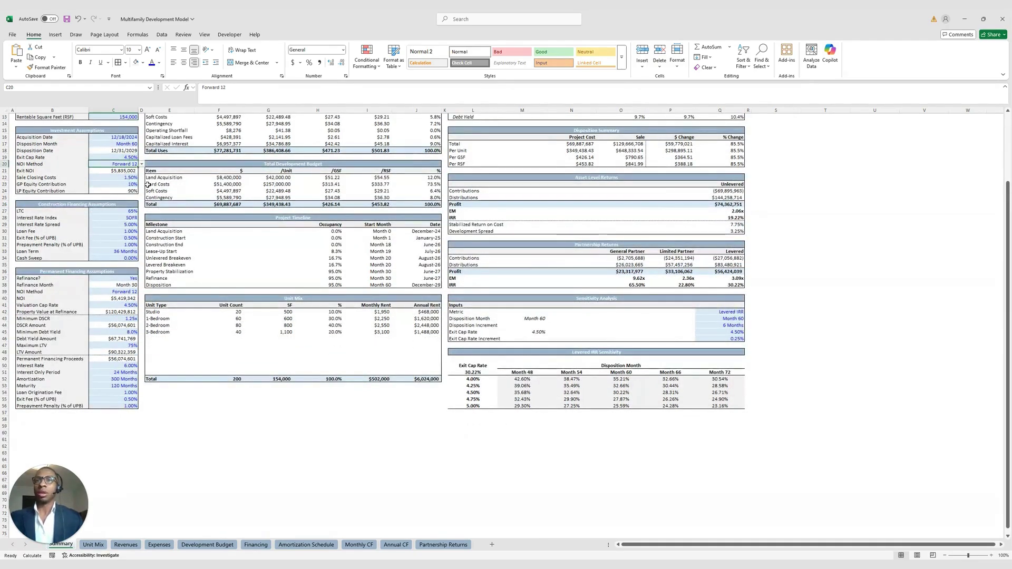
{"action": "scroll", "coordinate": [184, 194], "scroll_direction": "up", "scroll_amount": 1}
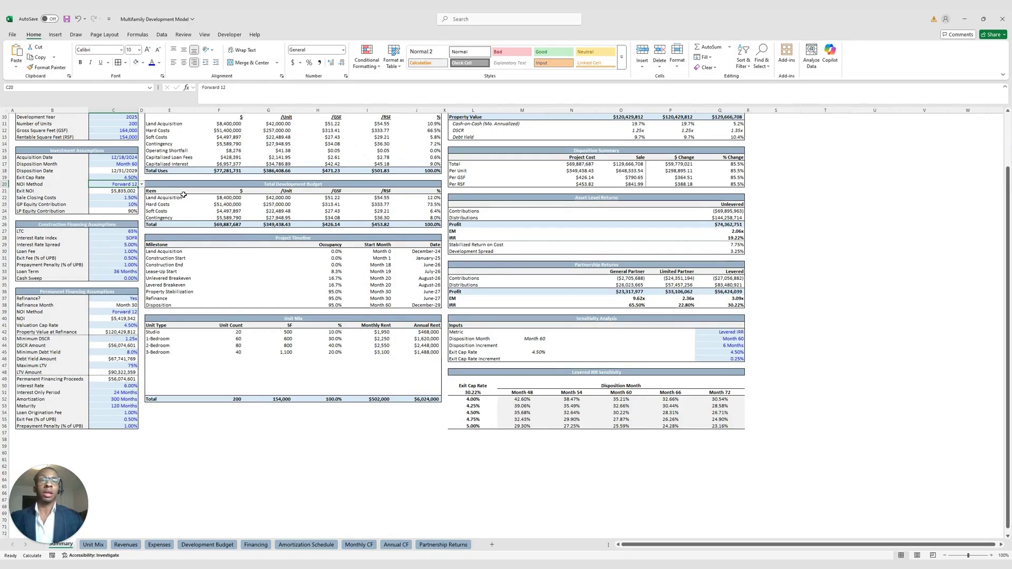
{"action": "scroll", "coordinate": [149, 194], "scroll_direction": "down", "scroll_amount": 1}
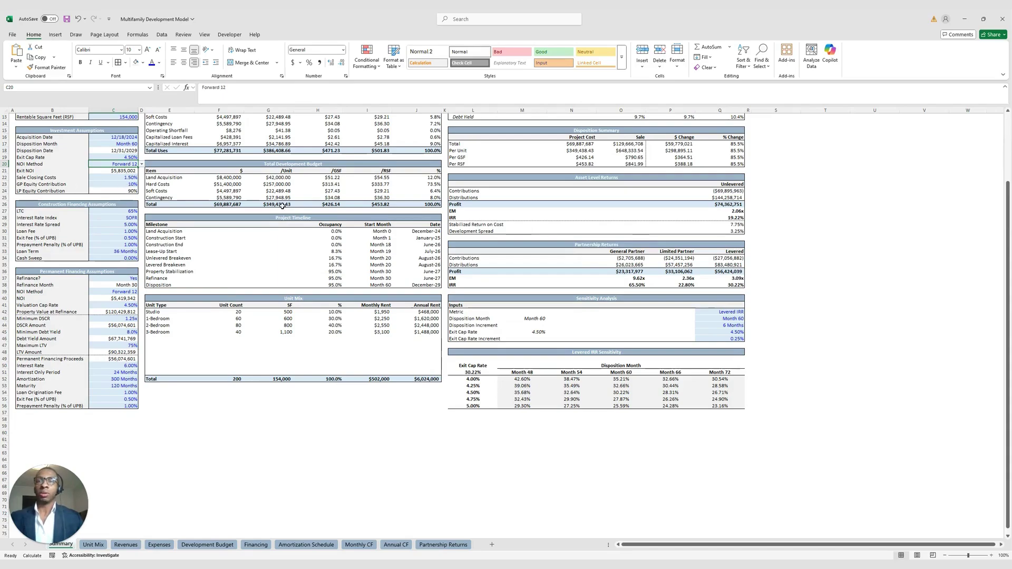
{"action": "scroll", "coordinate": [200, 219], "scroll_direction": "down", "scroll_amount": 1}
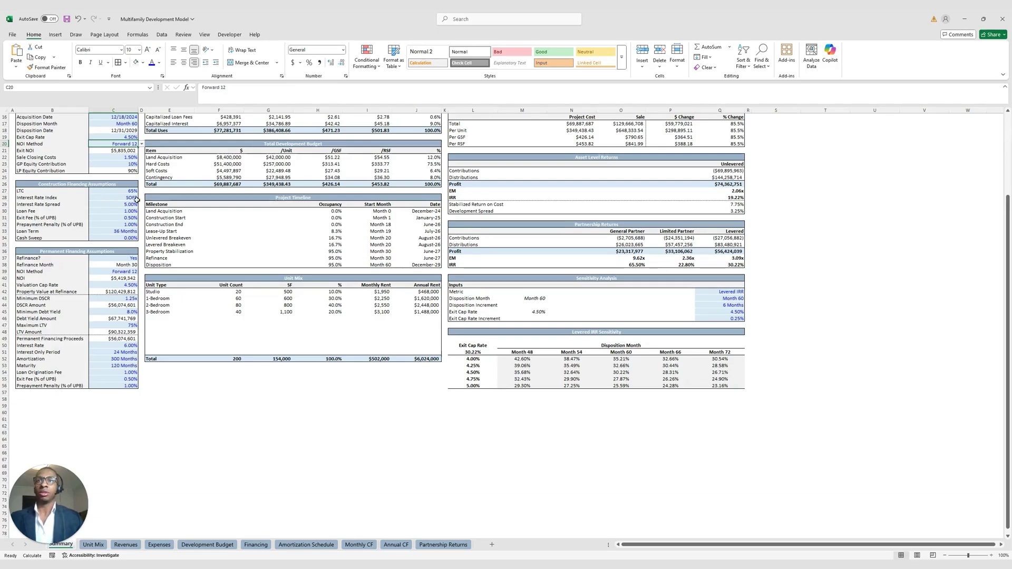
{"action": "scroll", "coordinate": [138, 206], "scroll_direction": "down", "scroll_amount": 1}
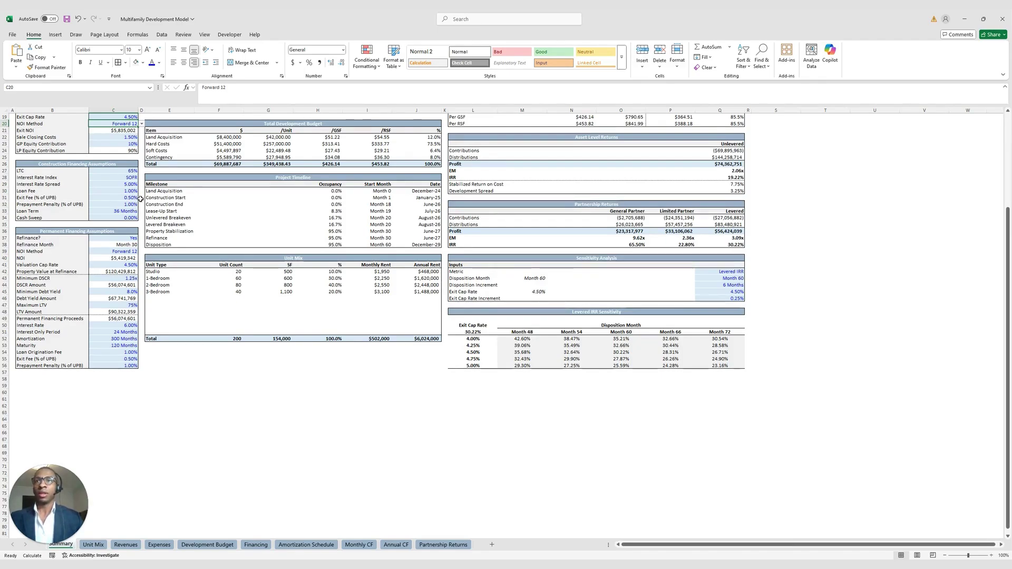
{"action": "scroll", "coordinate": [133, 190], "scroll_direction": "down", "scroll_amount": 1}
{"action": "left_click", "coordinate": [133, 197]}
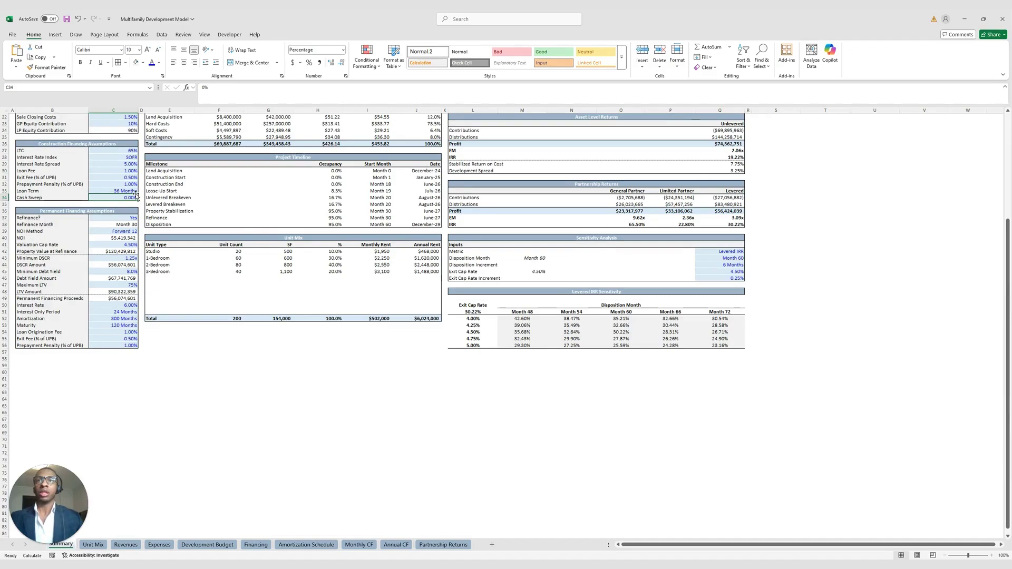
{"action": "scroll", "coordinate": [240, 237], "scroll_direction": "up", "scroll_amount": 1}
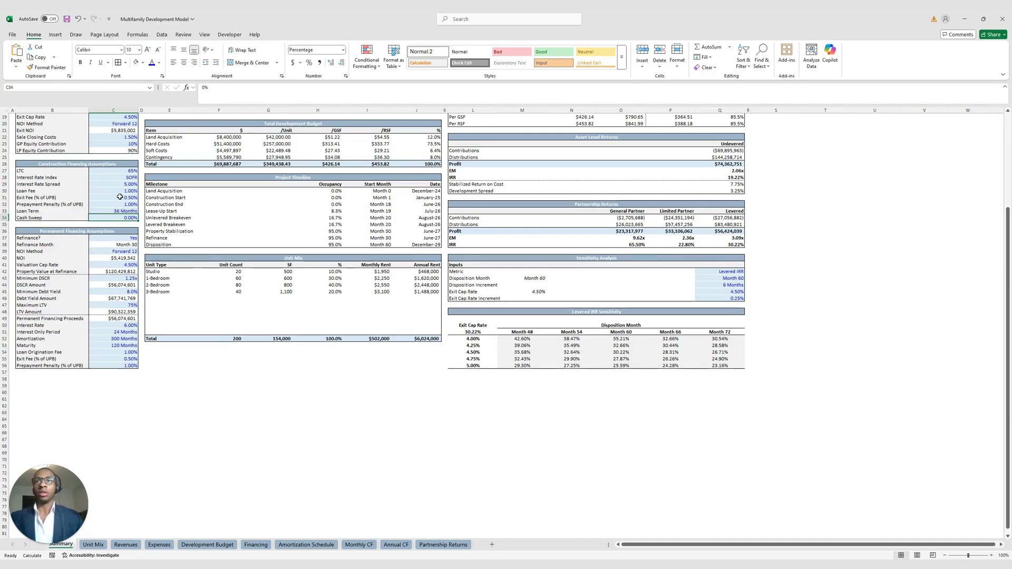
{"action": "scroll", "coordinate": [137, 211], "scroll_direction": "down", "scroll_amount": 1}
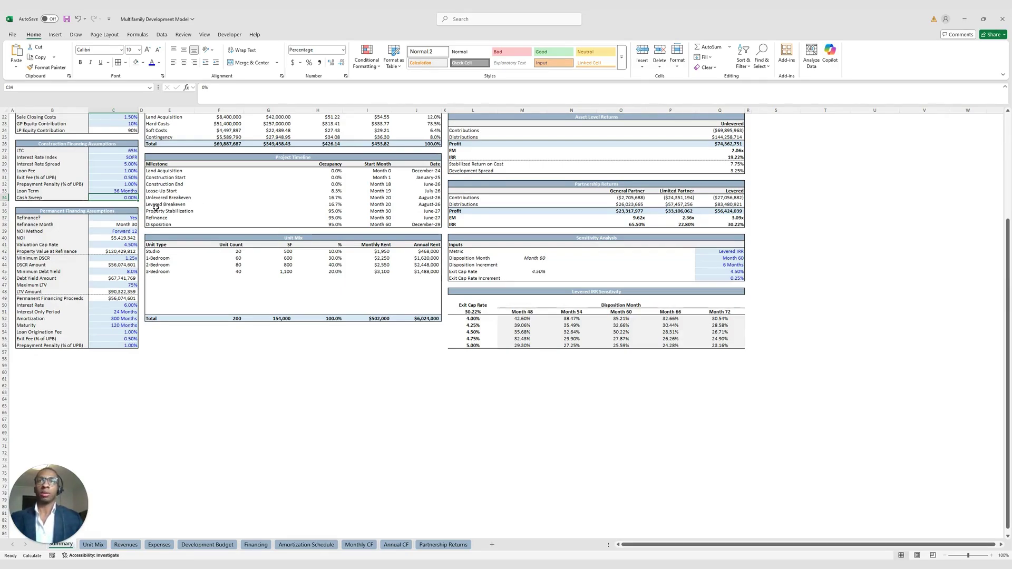
Step: Inspect the Refinance Month formula in the Permanent Financing Assumptions section
{"action": "scroll", "coordinate": [145, 216], "scroll_direction": "down", "scroll_amount": 3}
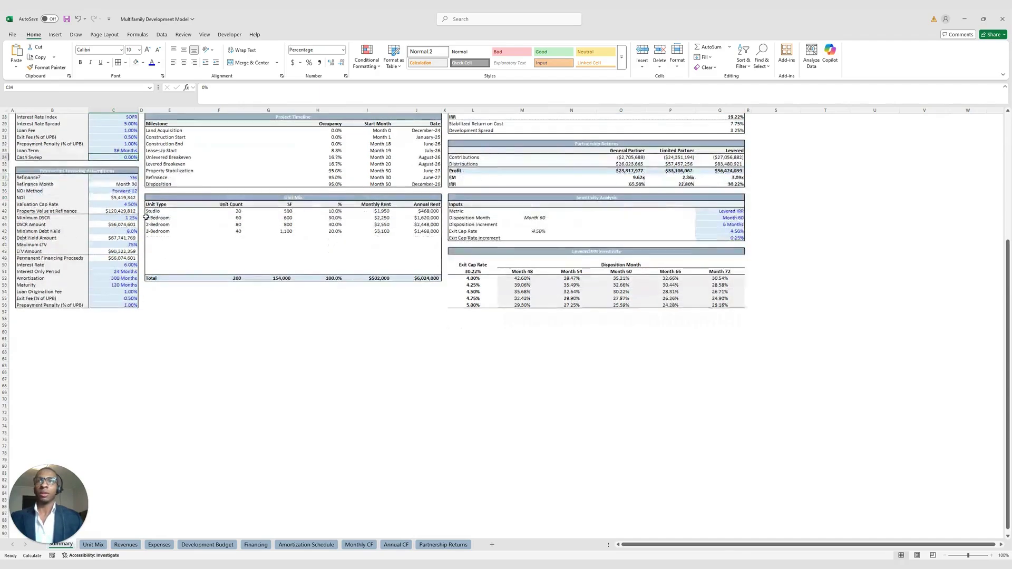
{"action": "scroll", "coordinate": [146, 217], "scroll_direction": "up", "scroll_amount": 1}
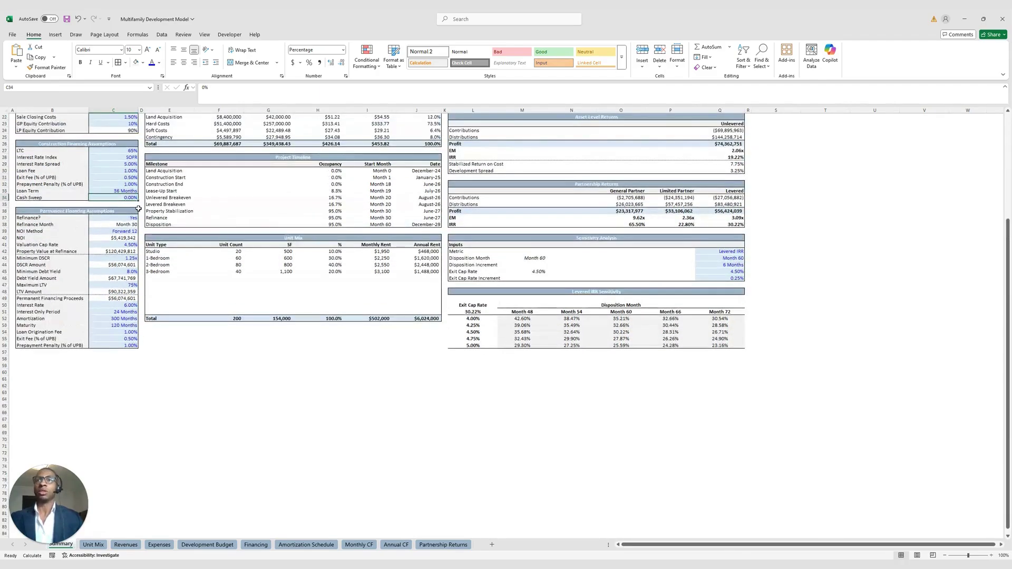
{"action": "scroll", "coordinate": [151, 231], "scroll_direction": "down", "scroll_amount": 1}
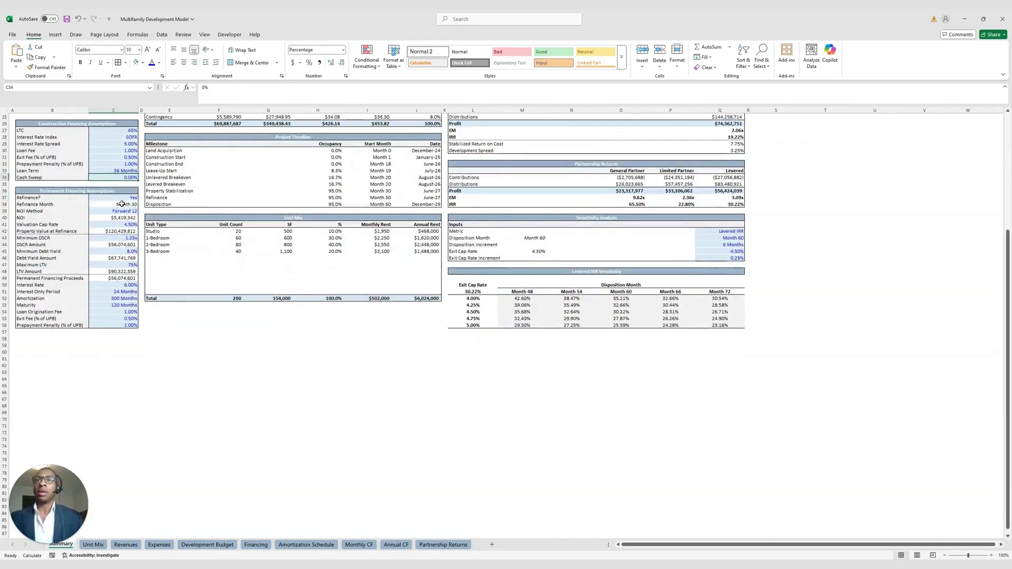
{"action": "scroll", "coordinate": [126, 206], "scroll_direction": "down", "scroll_amount": 1}
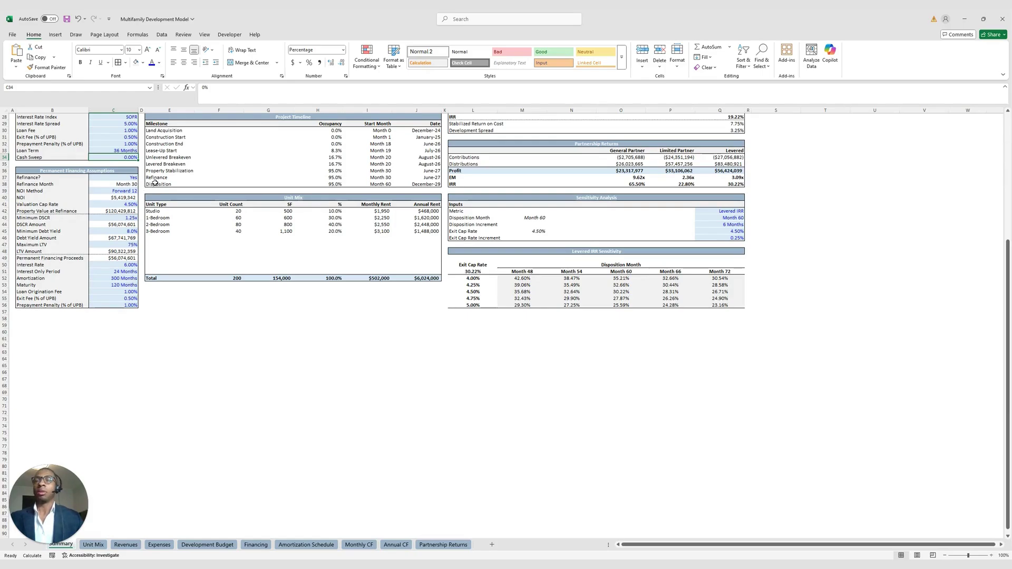
{"action": "scroll", "coordinate": [155, 195], "scroll_direction": "up", "scroll_amount": 1}
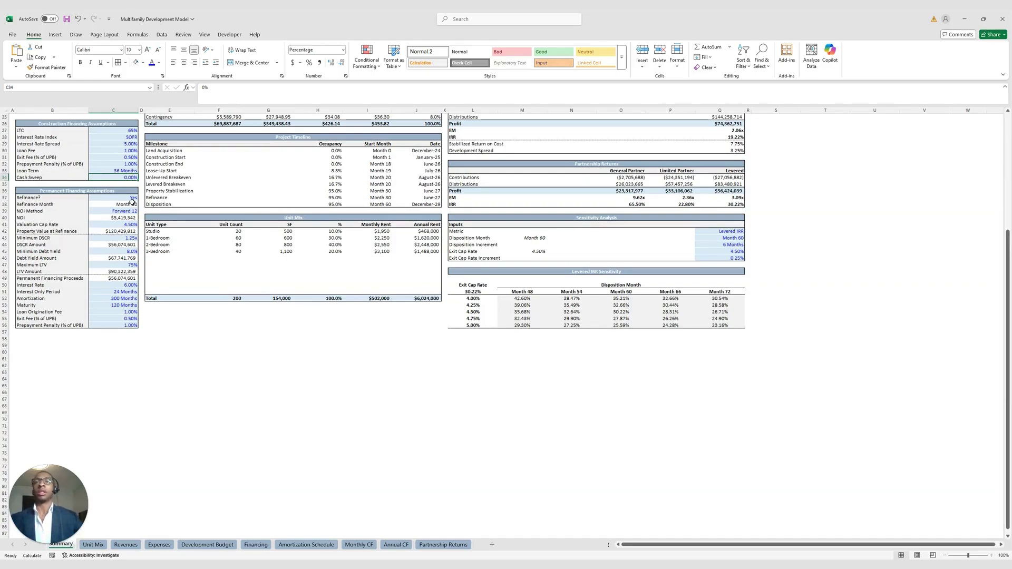
{"action": "left_click", "coordinate": [133, 203]}
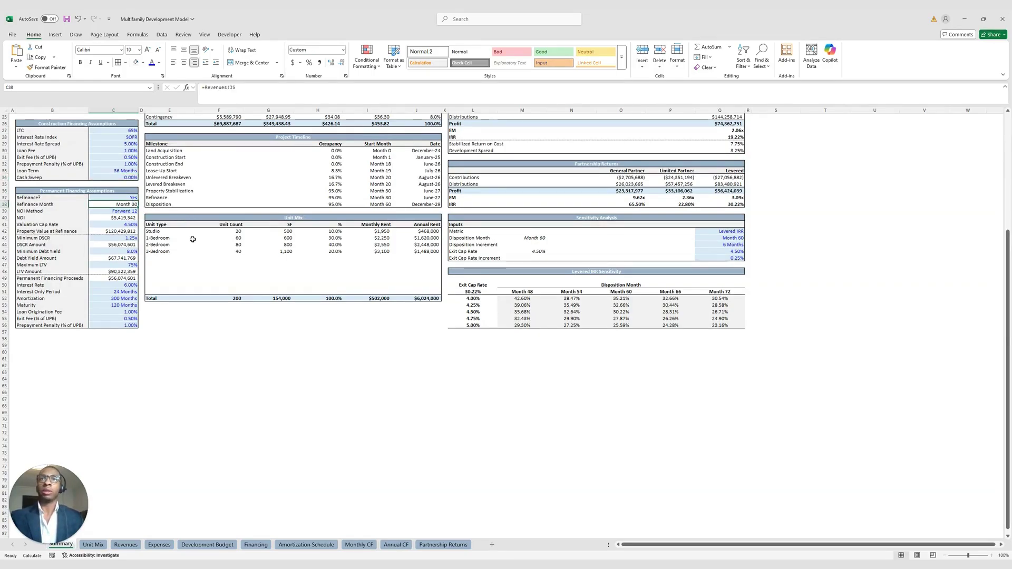
Step: Review the NOI Method options in the Permanent Financing Assumptions without changing the selection
{"action": "scroll", "coordinate": [157, 220], "scroll_direction": "down", "scroll_amount": 1}
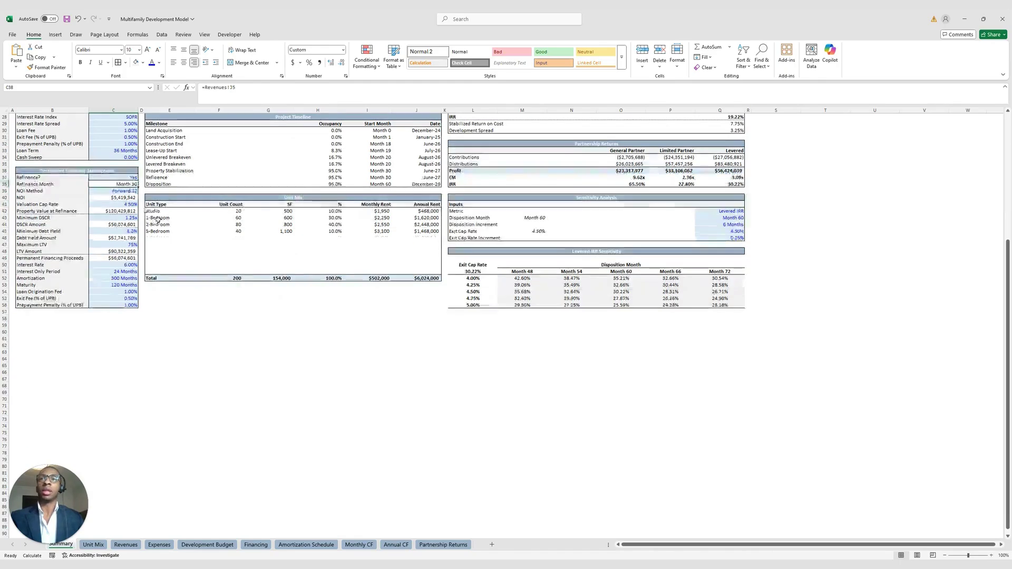
{"action": "left_click", "coordinate": [136, 191]}
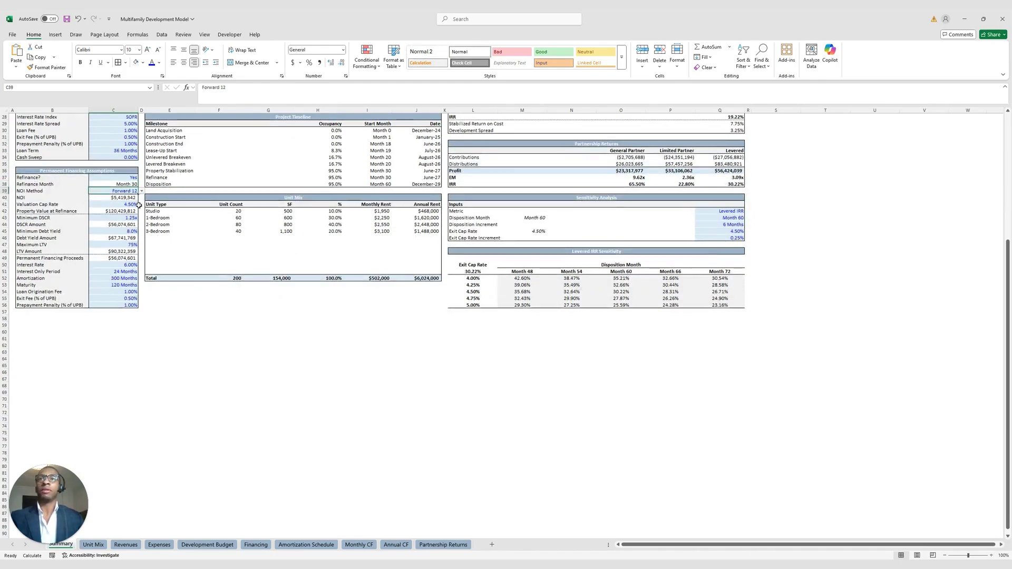
{"action": "left_click", "coordinate": [141, 190]}
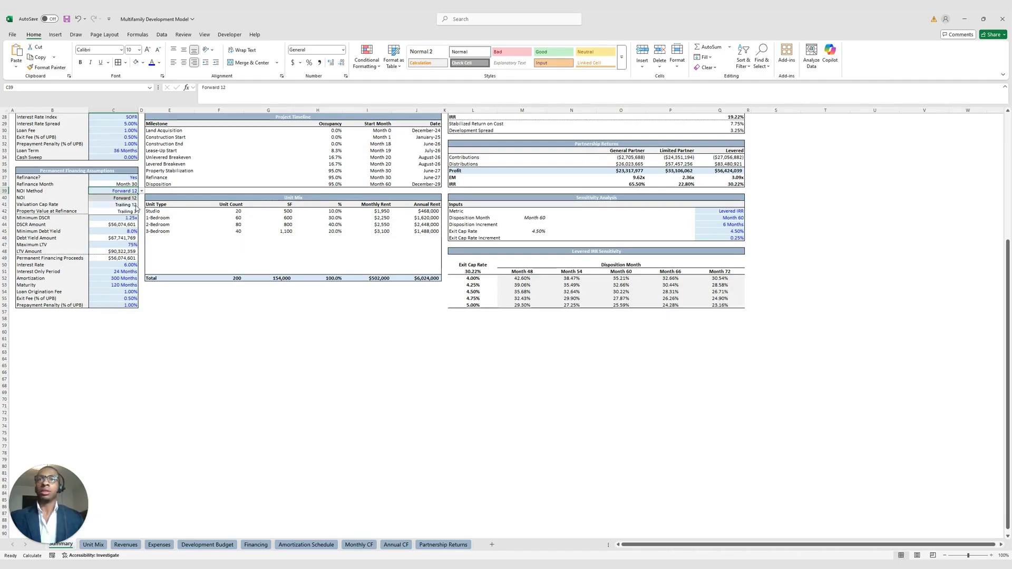
{"action": "left_click", "coordinate": [142, 199]}
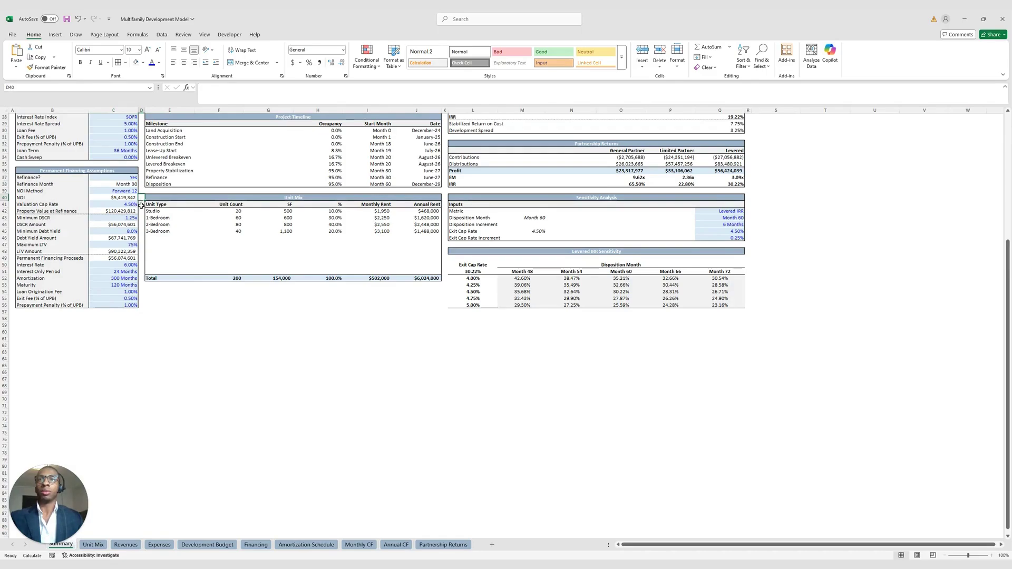
Step: Inspect the Property Value at Refinance formula and the Minimum DSCR input in the Permanent Financing Assumptions
{"action": "scroll", "coordinate": [141, 206], "scroll_direction": "down", "scroll_amount": 1}
{"action": "left_click", "coordinate": [134, 186]}
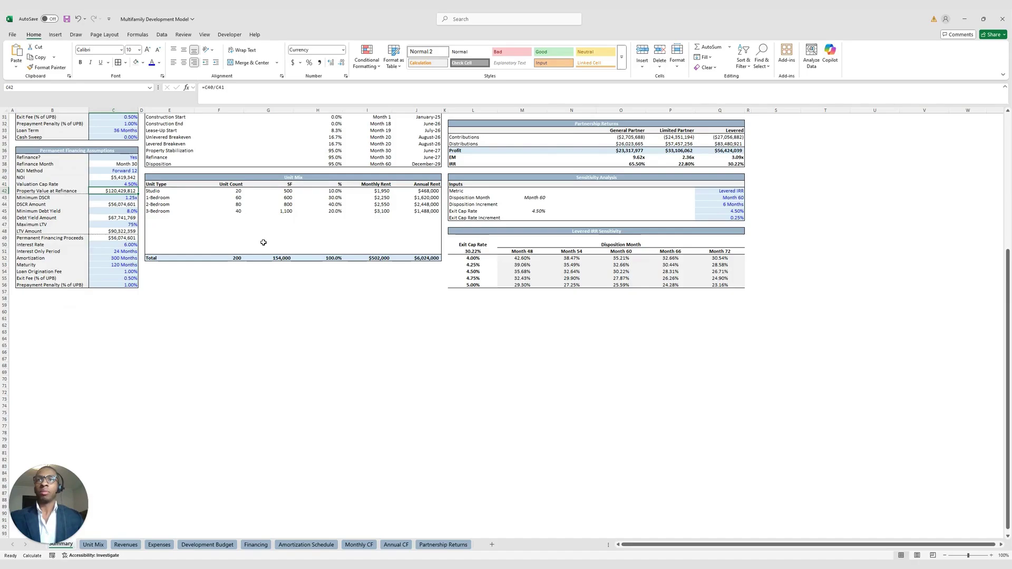
{"action": "scroll", "coordinate": [193, 232], "scroll_direction": "down", "scroll_amount": 1}
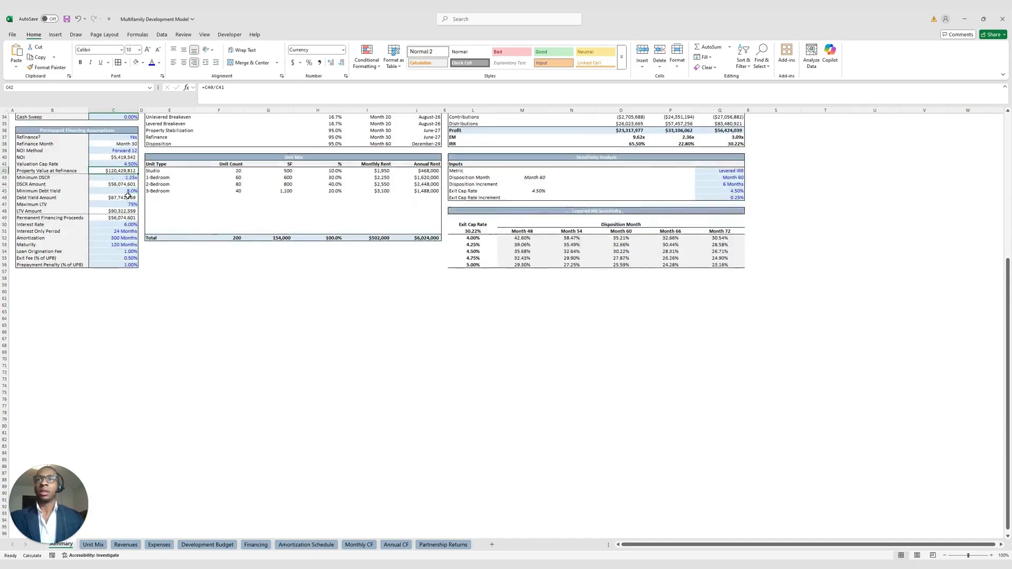
{"action": "left_click", "coordinate": [115, 178]}
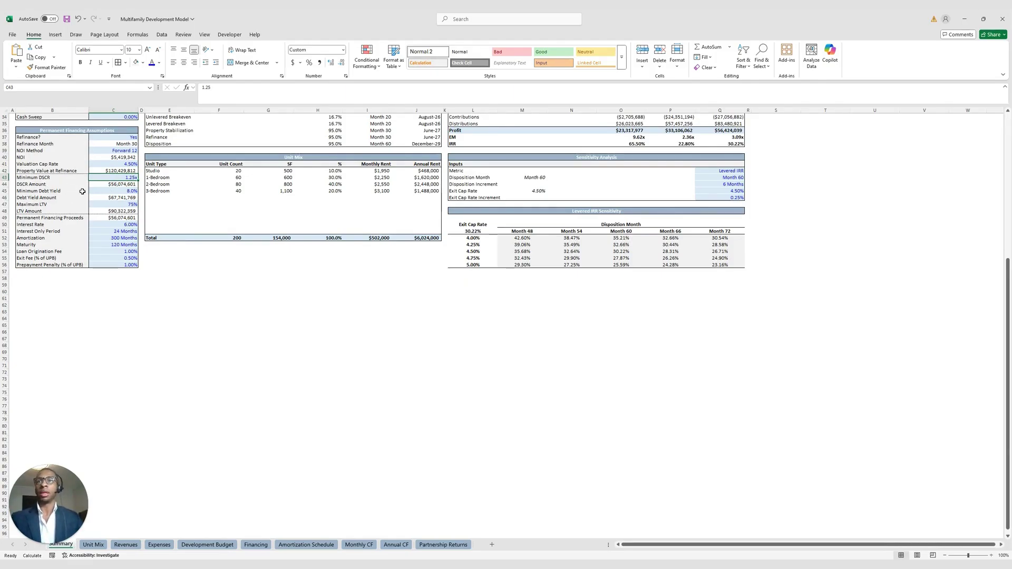
Step: Trace the cells referenced by the Permanent Financing Proceeds formula, leaving the formula unedited
{"action": "scroll", "coordinate": [83, 191], "scroll_direction": "down", "scroll_amount": 2}
{"action": "left_click", "coordinate": [128, 178]}
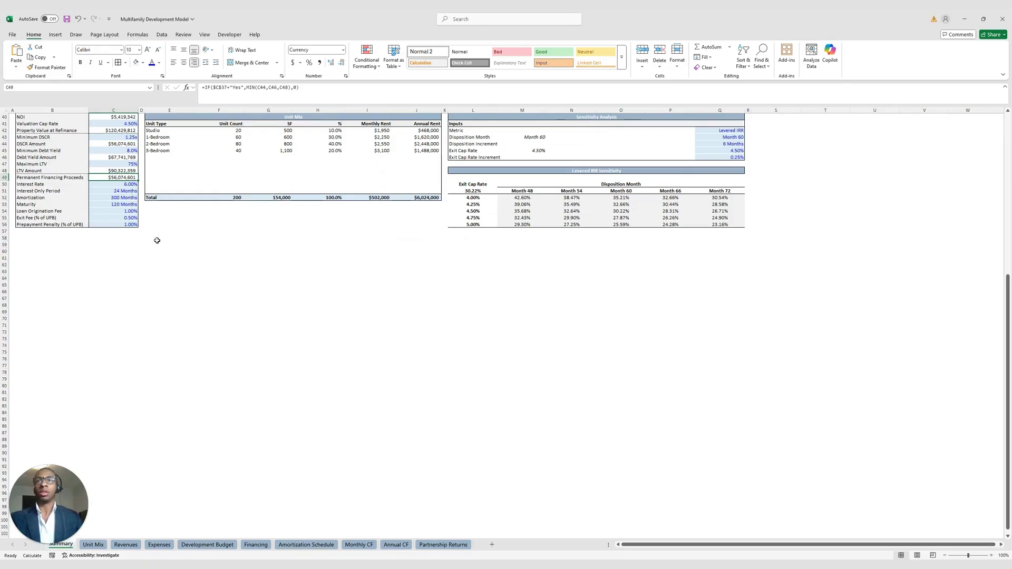
{"action": "scroll", "coordinate": [153, 234], "scroll_direction": "up", "scroll_amount": 3}
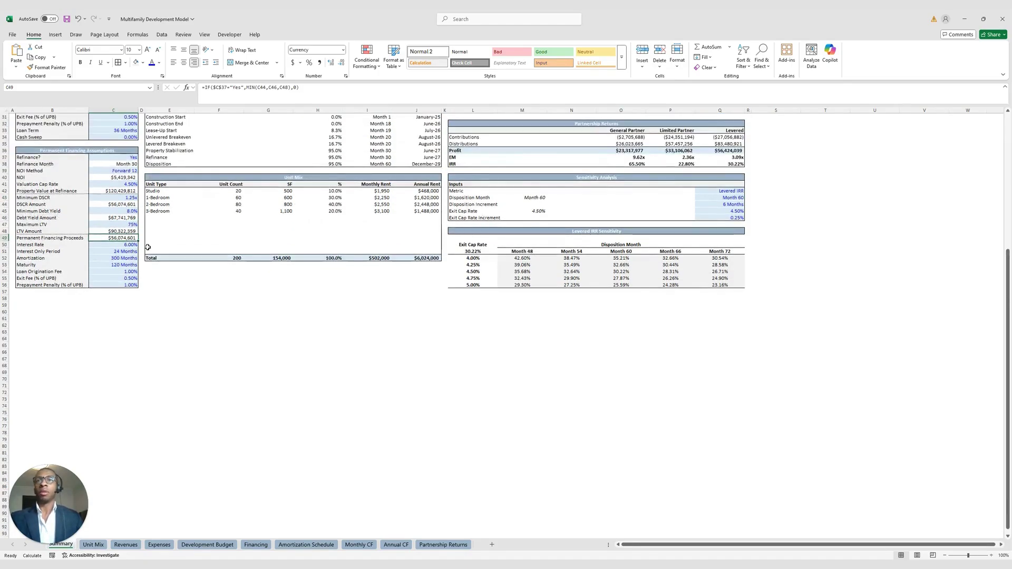
{"action": "scroll", "coordinate": [150, 244], "scroll_direction": "up", "scroll_amount": 2}
{"action": "double_click", "coordinate": [138, 279]}
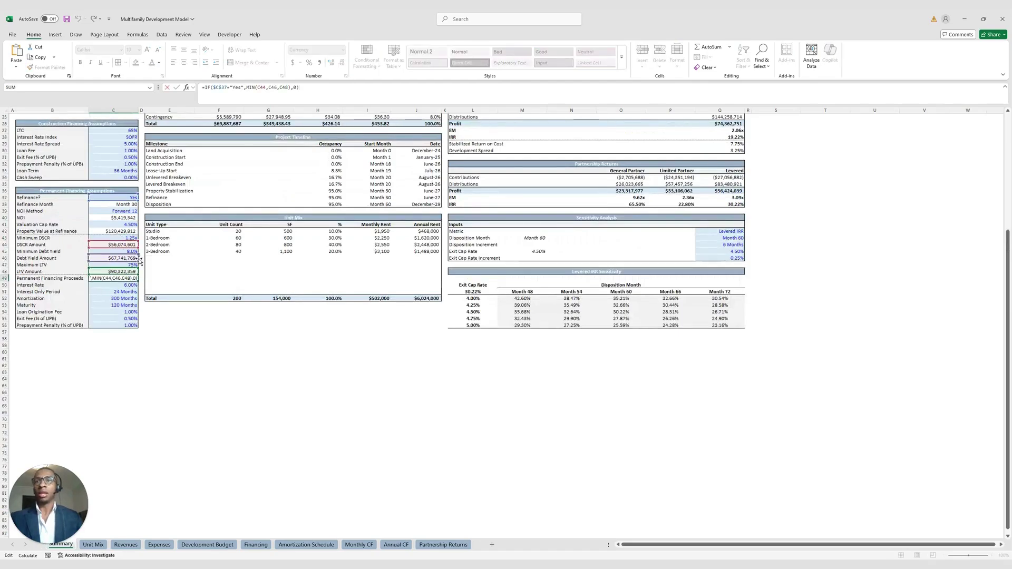
{"action": "key", "text": "Escape"}
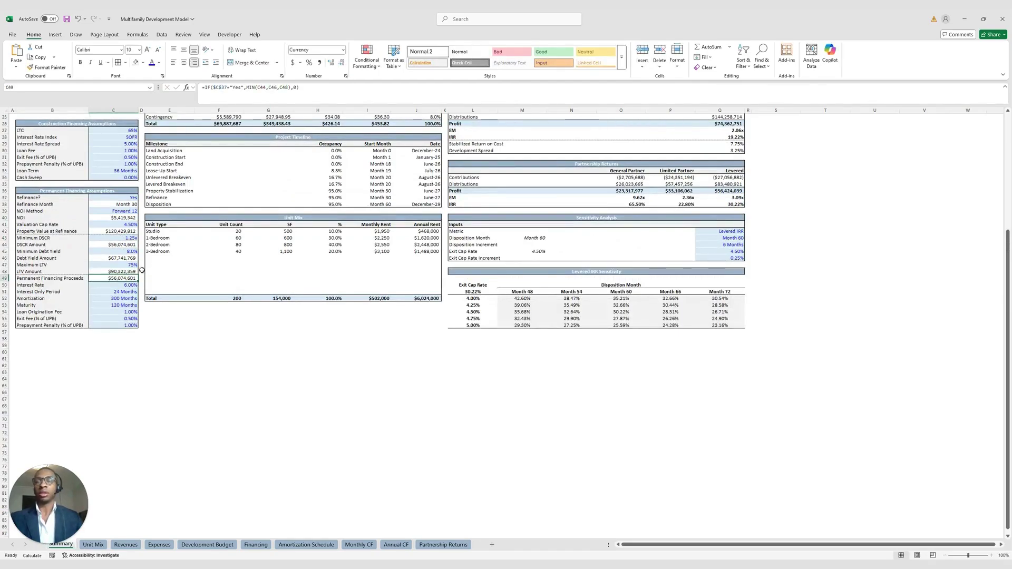
{"action": "double_click", "coordinate": [138, 278]}
{"action": "key", "text": "Escape"}
{"action": "double_click", "coordinate": [140, 276]}
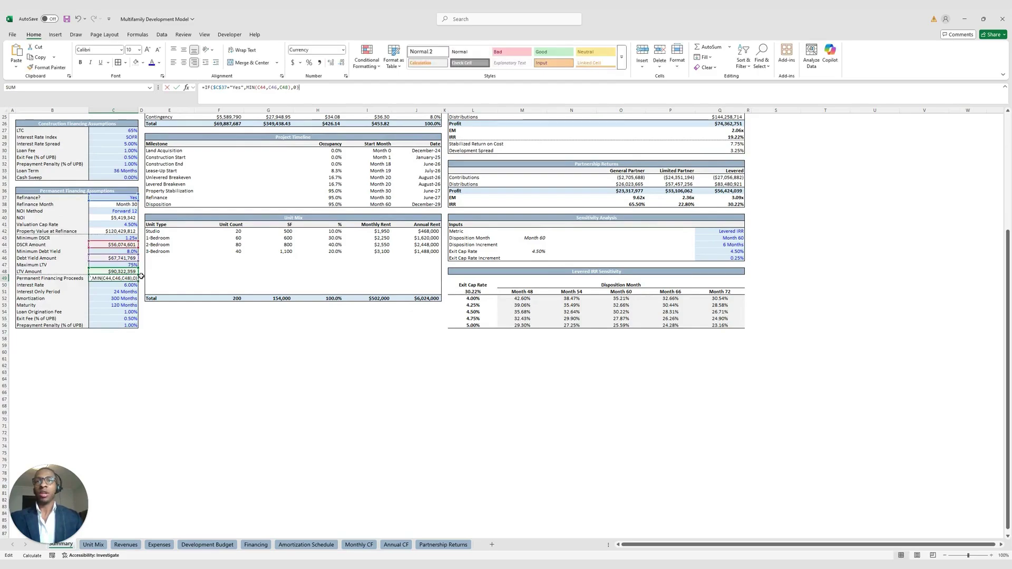
{"action": "key", "text": "Escape"}
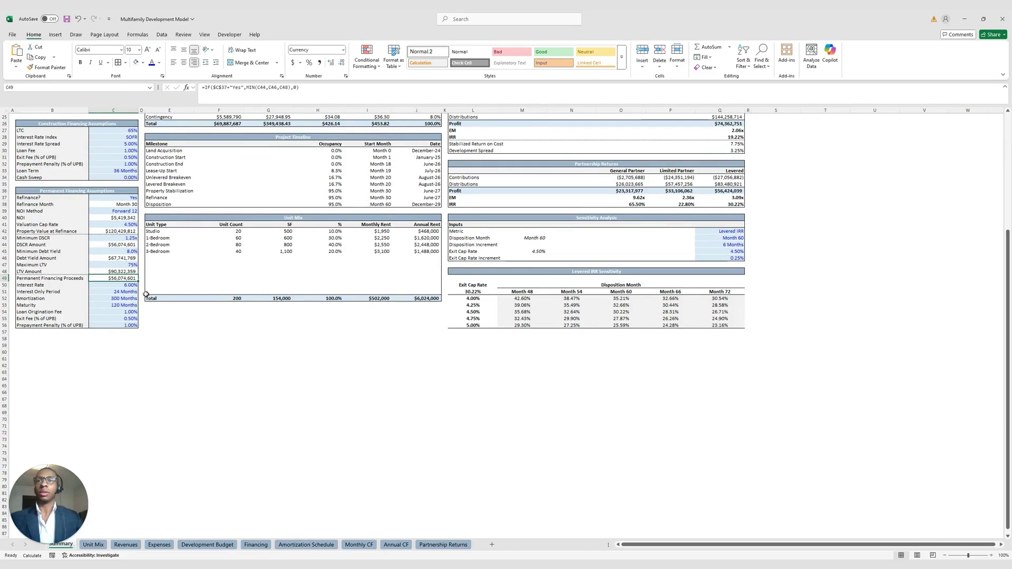
{"action": "scroll", "coordinate": [146, 294], "scroll_direction": "up", "scroll_amount": 2}
{"action": "scroll", "coordinate": [117, 340], "scroll_direction": "up", "scroll_amount": 1}
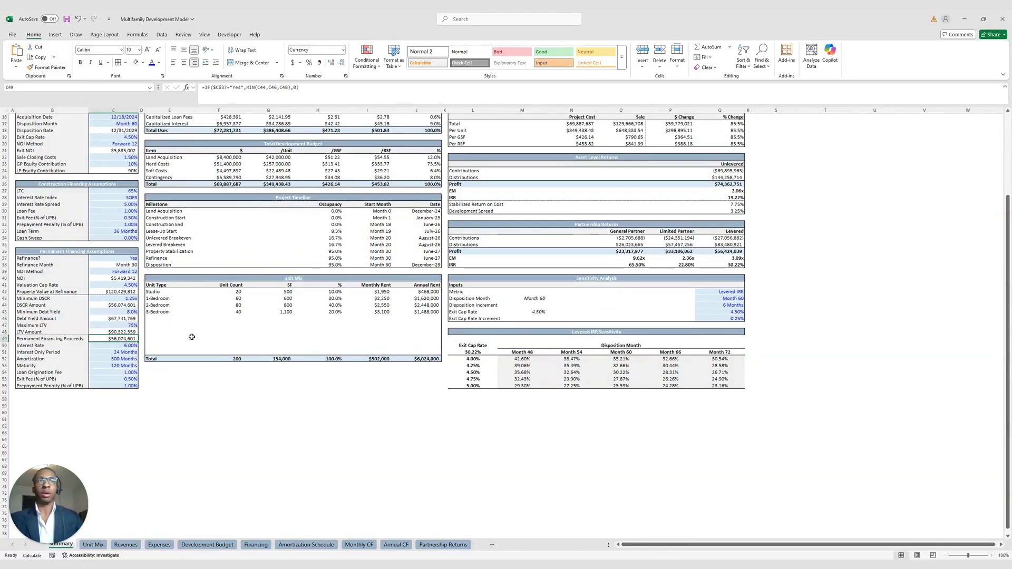
Step: Inspect the unlevered IRR, Stabilized Return on Cost and Development Spread formulas in the Asset Level Returns section
{"action": "scroll", "coordinate": [193, 341], "scroll_direction": "up", "scroll_amount": 4}
{"action": "scroll", "coordinate": [194, 342], "scroll_direction": "up", "scroll_amount": 1}
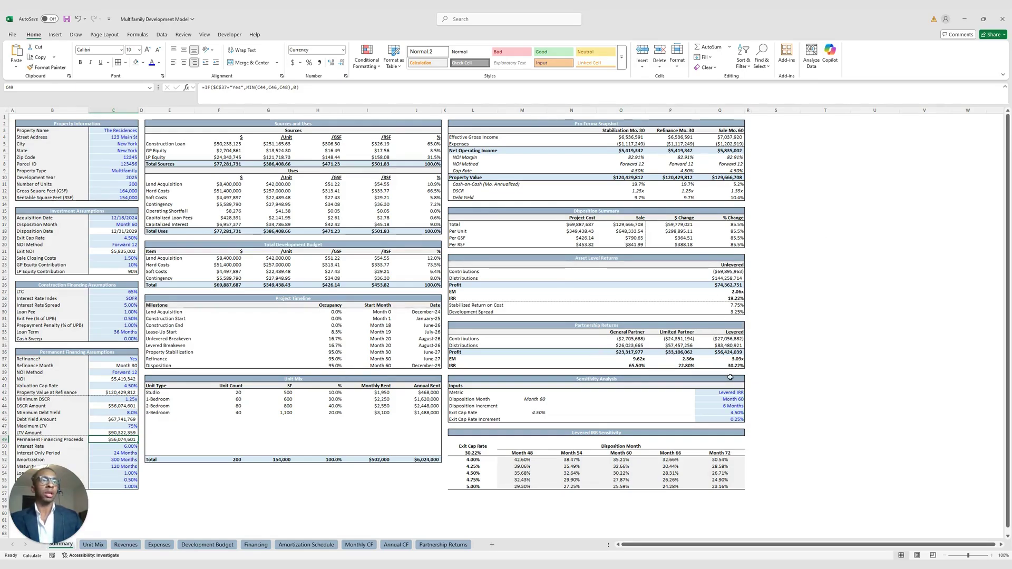
{"action": "left_click", "coordinate": [739, 298]}
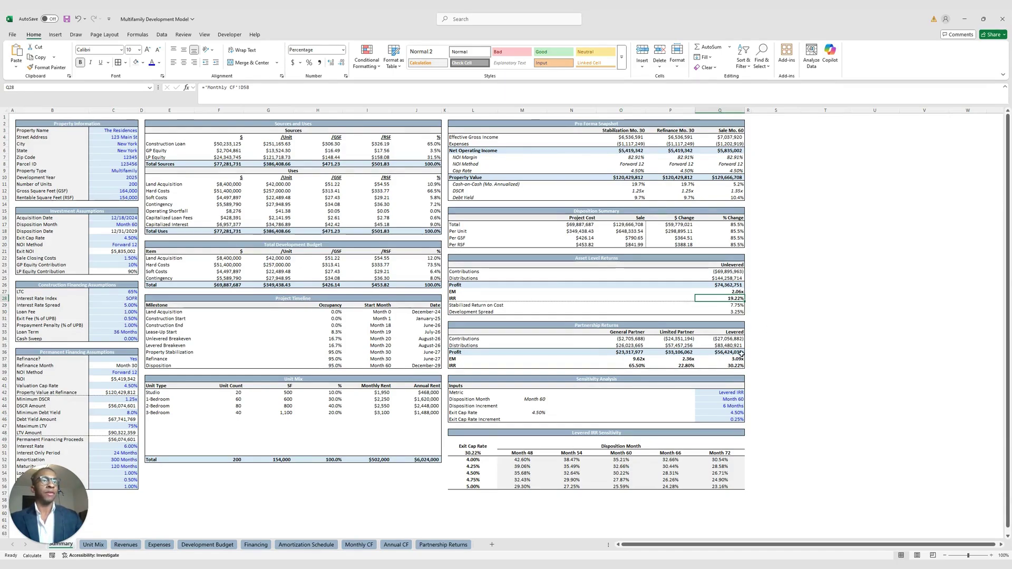
{"action": "left_click", "coordinate": [741, 311]}
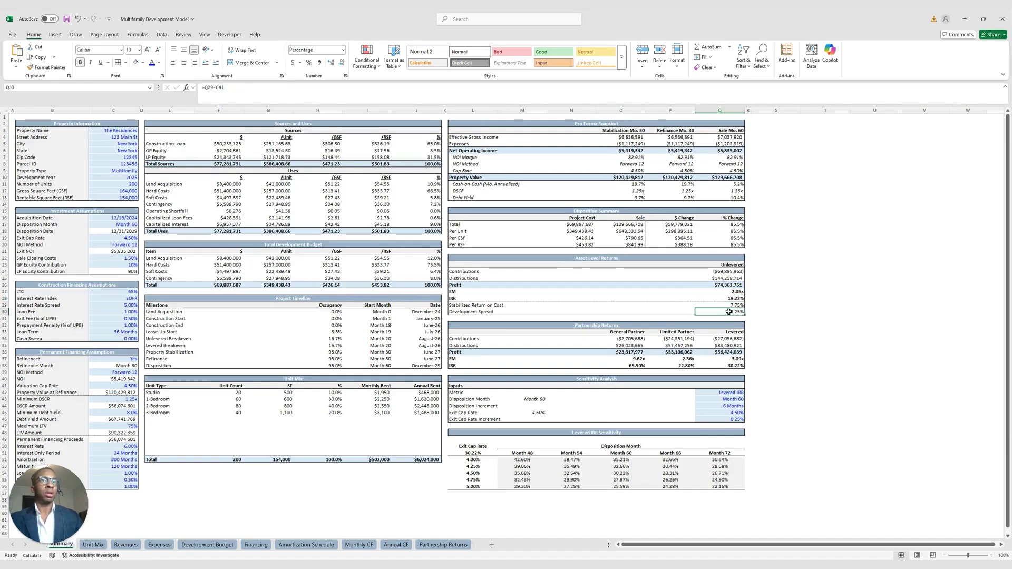
{"action": "left_click", "coordinate": [738, 305]}
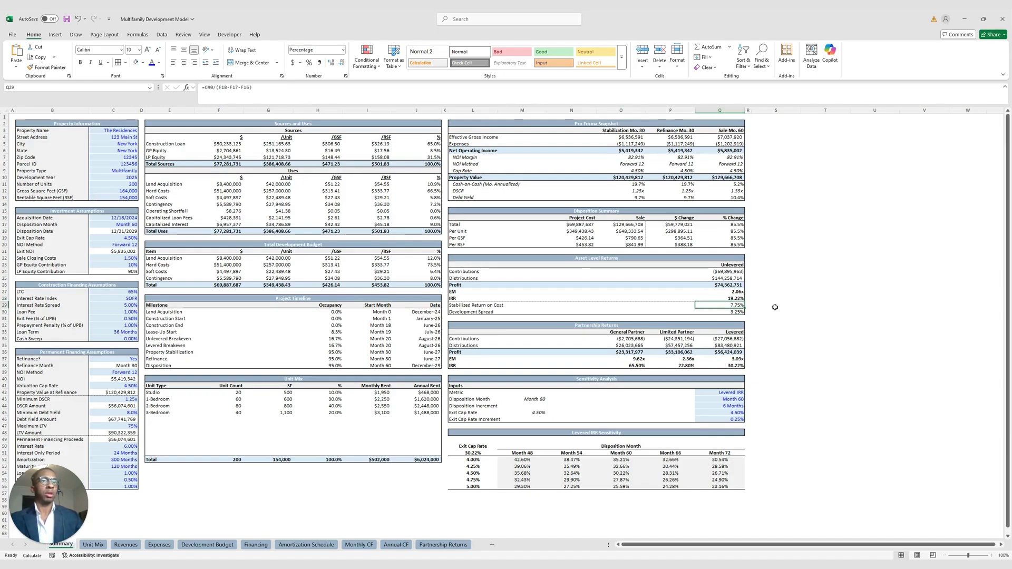
{"action": "left_click", "coordinate": [740, 312]}
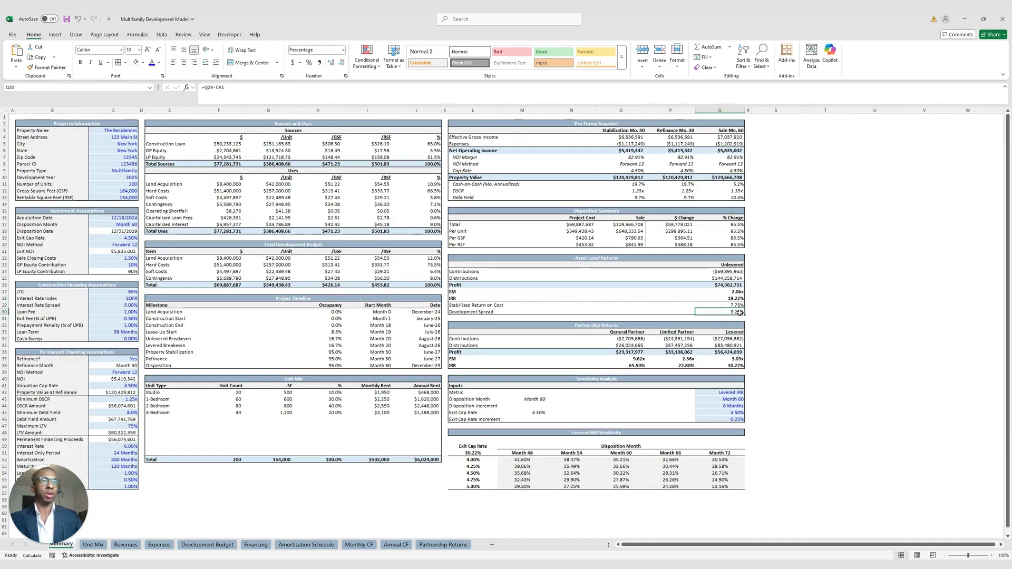
Step: Review the available Metric options in the Sensitivity Analysis inputs without changing the selection
{"action": "left_click", "coordinate": [734, 393]}
{"action": "left_click", "coordinate": [749, 394]}
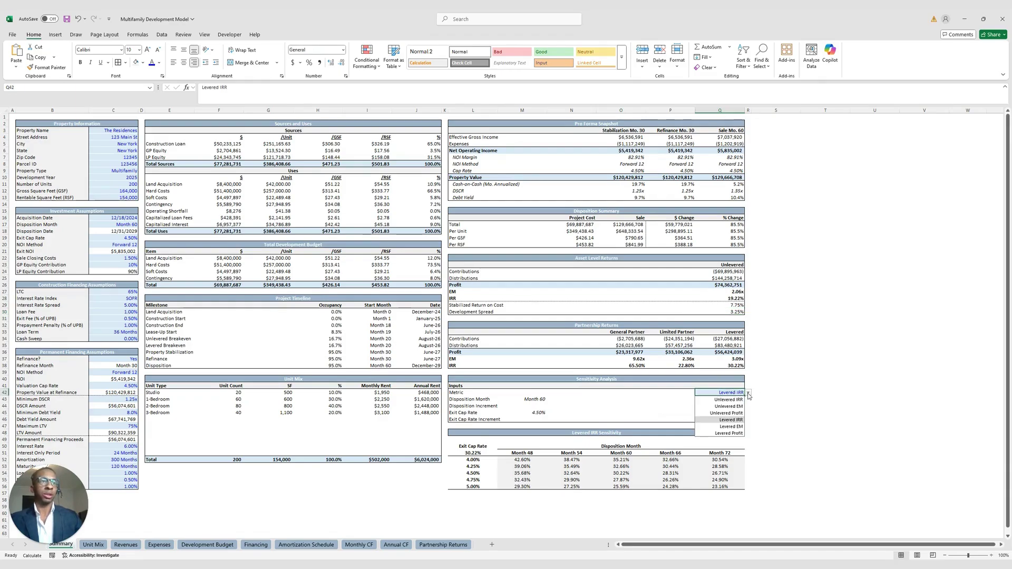
{"action": "left_click", "coordinate": [753, 393]}
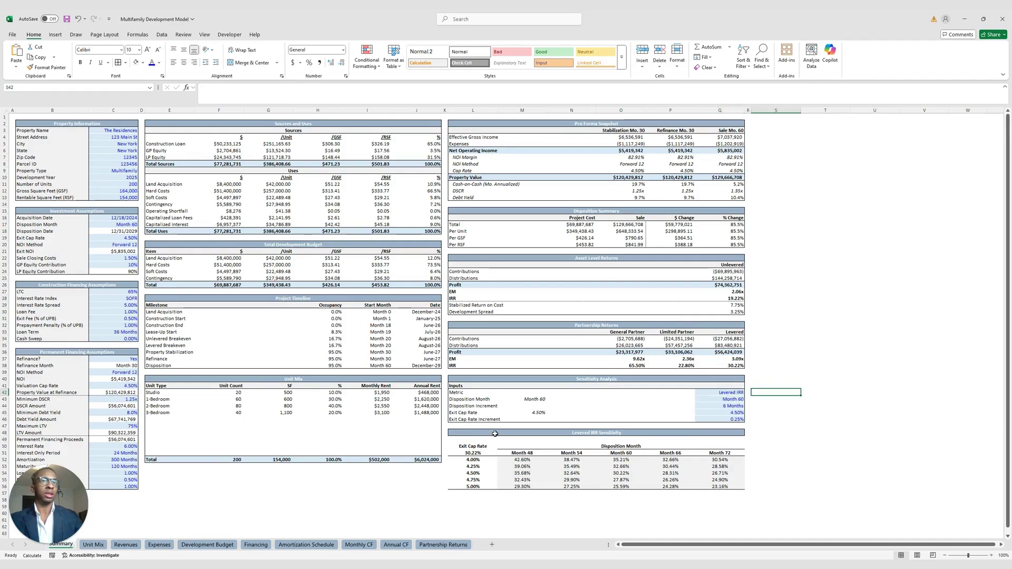
Step: Inspect the linked Disposition Month and Exit Cap Rate reference cells and the Disposition Month input in the Sensitivity Analysis
{"action": "left_click", "coordinate": [540, 400]}
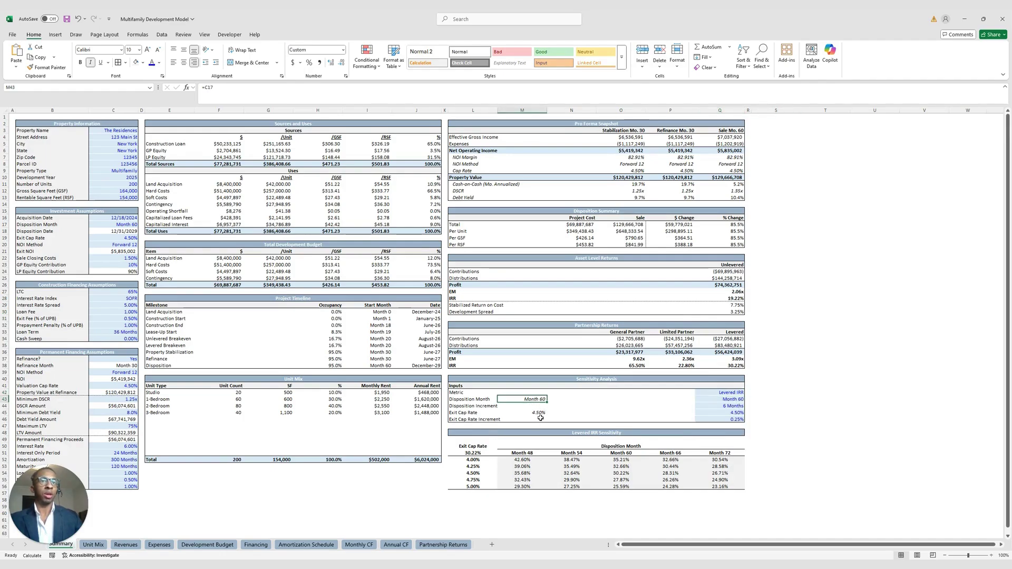
{"action": "left_click", "coordinate": [539, 414]}
{"action": "left_click", "coordinate": [543, 401]}
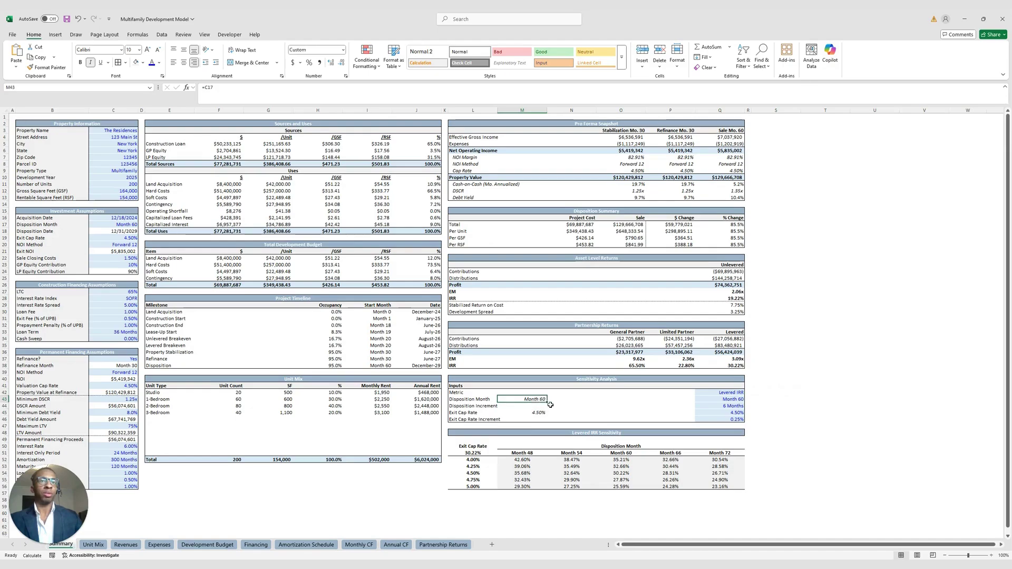
{"action": "left_click", "coordinate": [541, 414]}
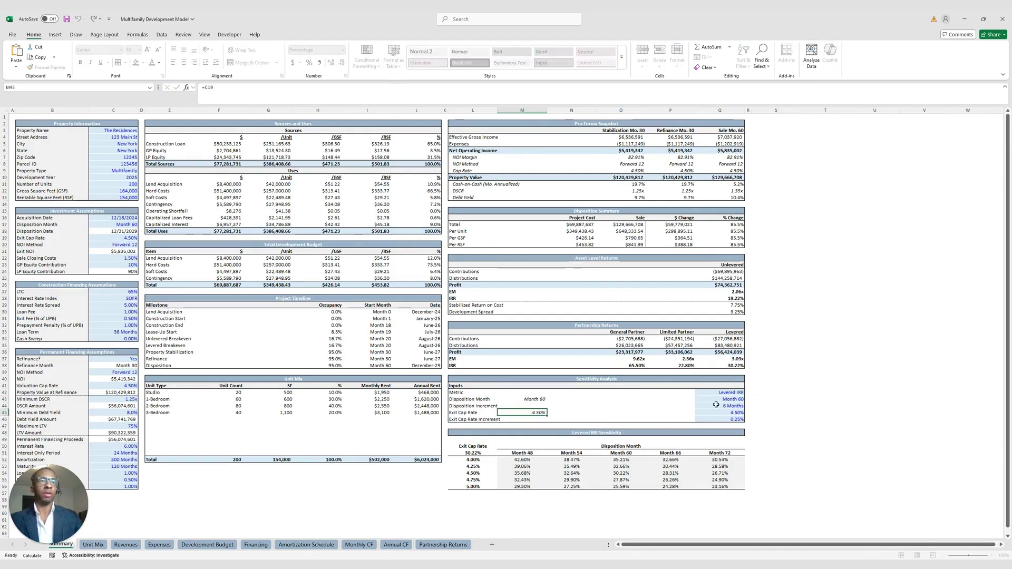
{"action": "left_click", "coordinate": [728, 400]}
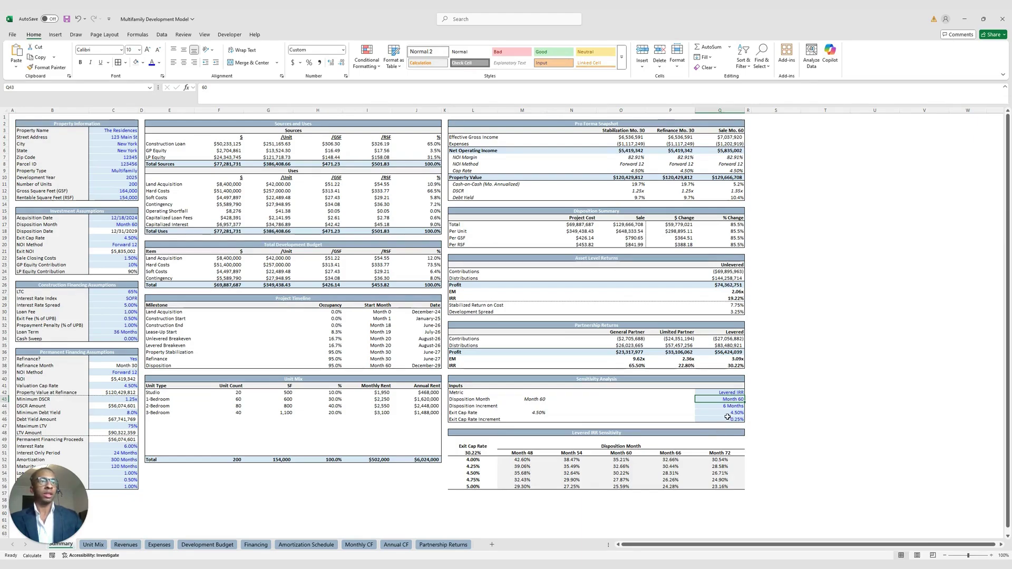
Step: On the Unit Mix sheet, review the unit type list and the Studio median dollar formula in the Monthly Rent Premium / (Discount) Matrix
{"action": "left_click", "coordinate": [93, 545]}
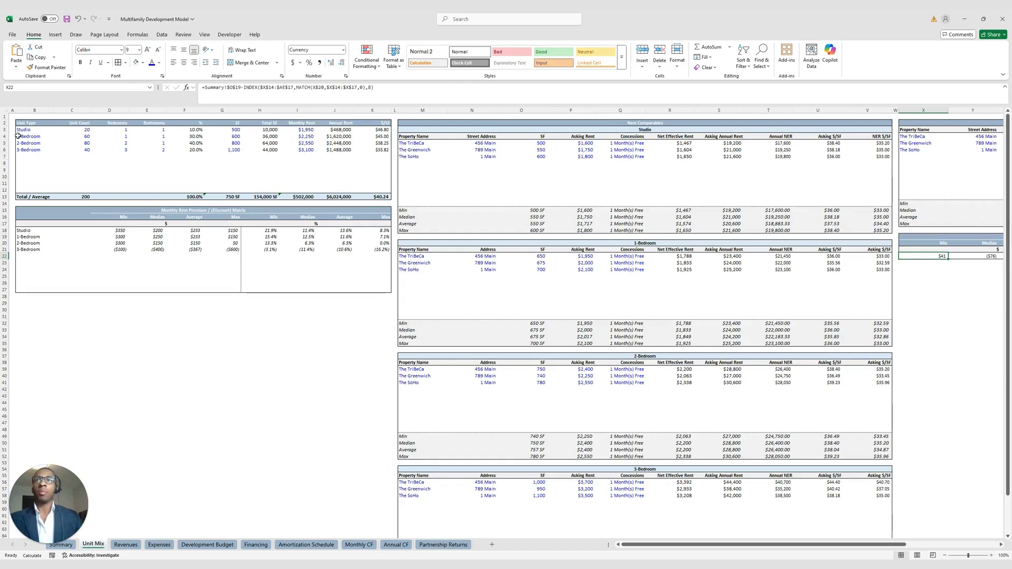
{"action": "left_click_drag", "start_coordinate": [34, 130], "coordinate": [40, 188]}
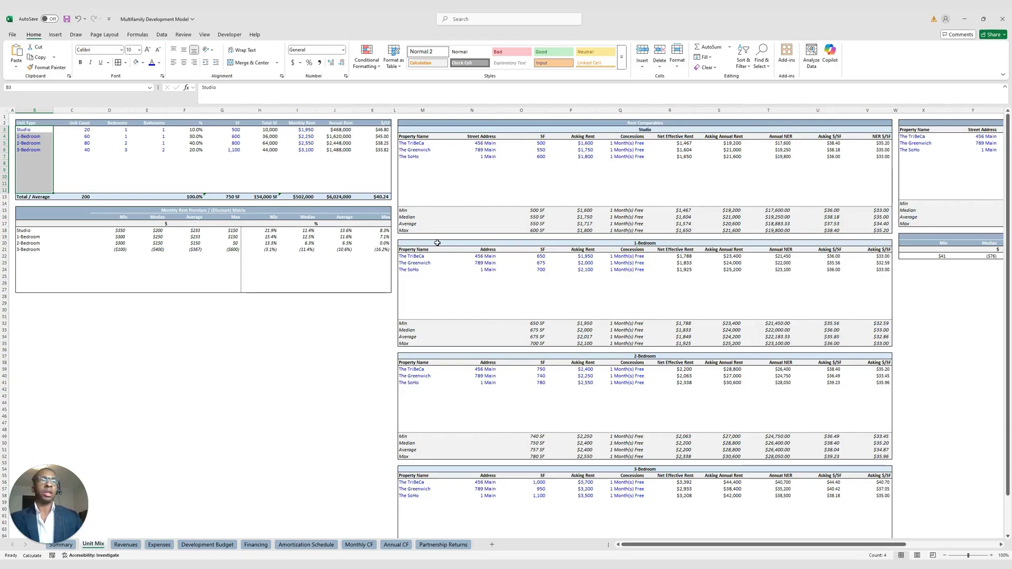
{"action": "left_click", "coordinate": [133, 231]}
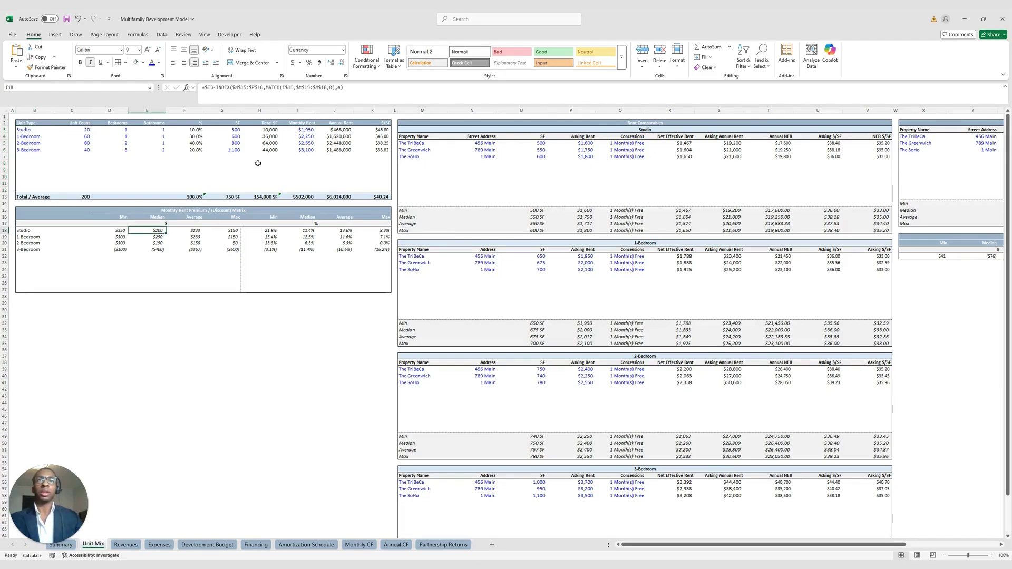
{"action": "scroll", "coordinate": [111, 247], "scroll_direction": "down", "scroll_amount": 2}
{"action": "scroll", "coordinate": [120, 234], "scroll_direction": "up", "scroll_amount": 1}
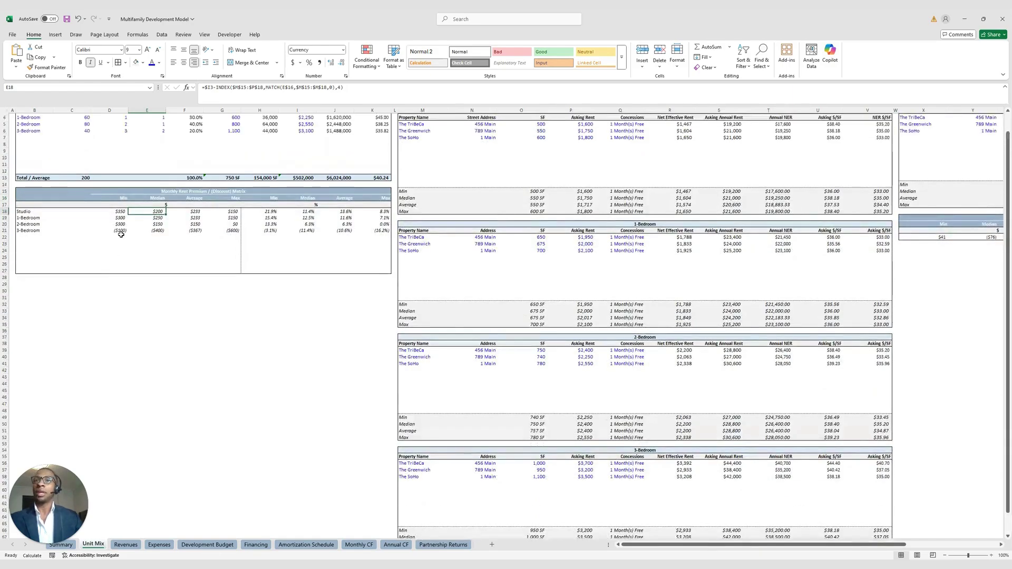
{"action": "scroll", "coordinate": [120, 234], "scroll_direction": "up", "scroll_amount": 1}
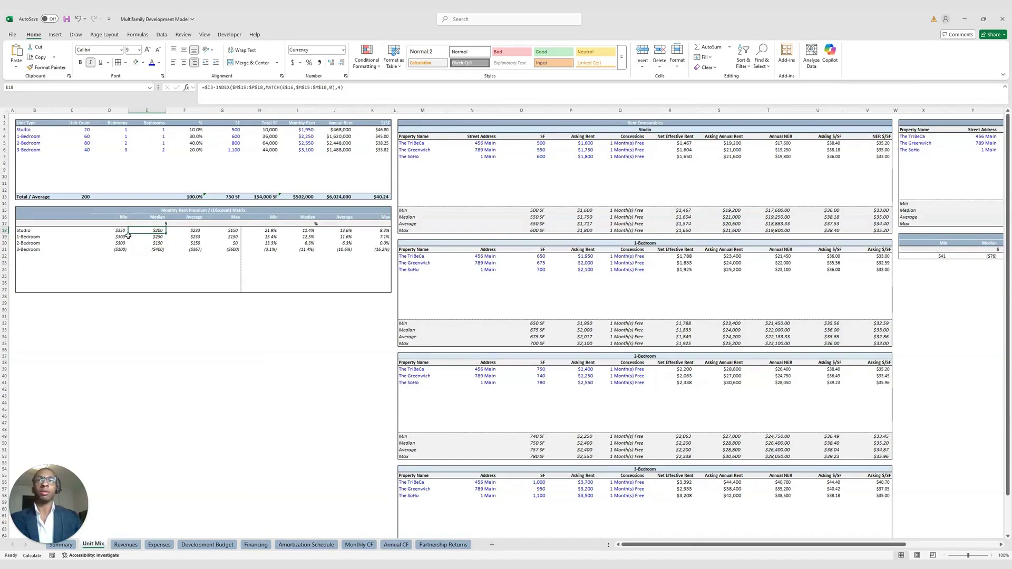
Step: Trace the cells referenced by the Studio minimum dollar rent premium formula, leaving the formula unedited
{"action": "left_click", "coordinate": [122, 232]}
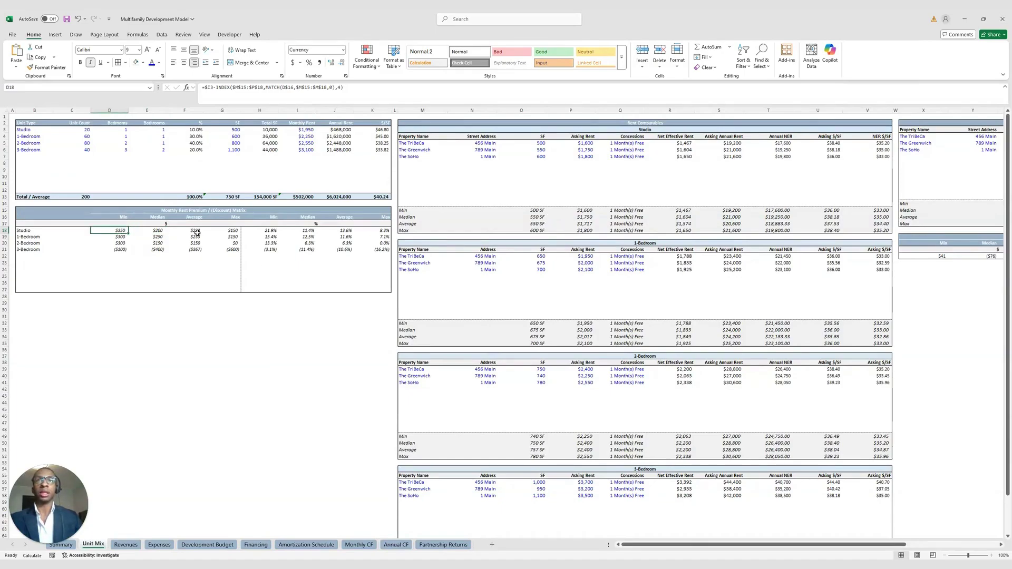
{"action": "key", "text": "F2"}
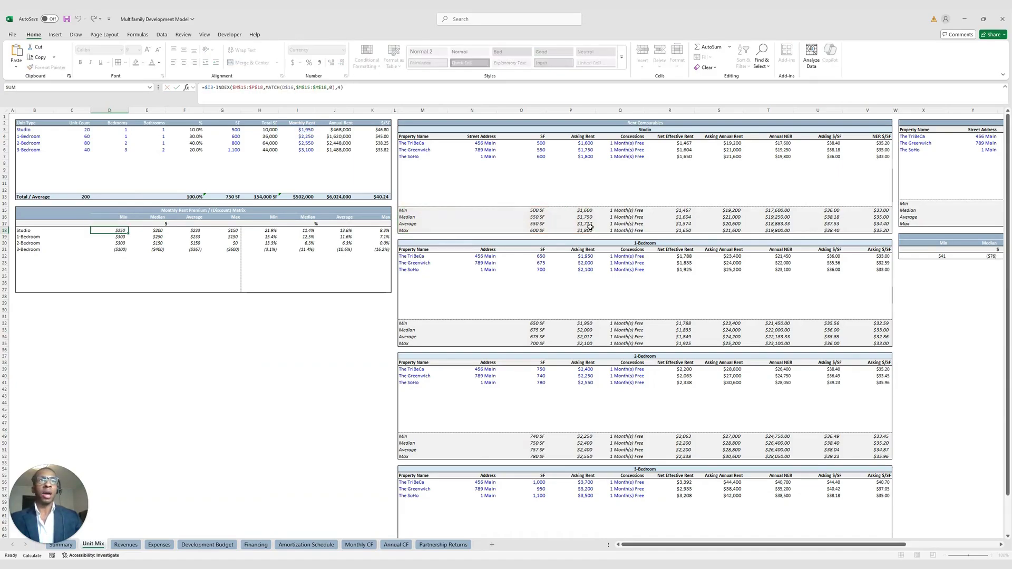
{"action": "key", "text": "Escape"}
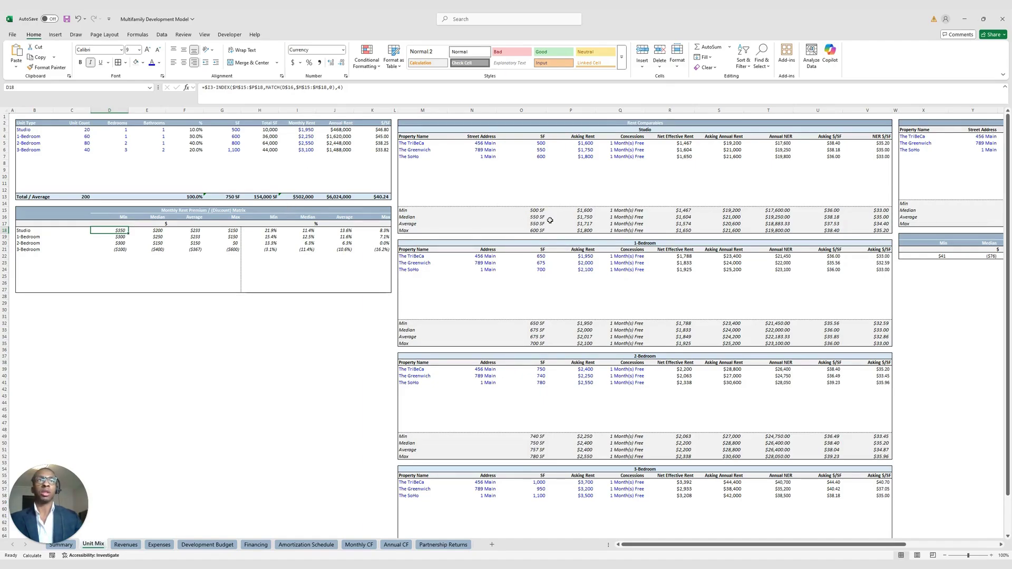
Step: Inspect the minimum dollar and minimum percentage formulas in the sales price premium/discount matrix below the Sale Comparables
{"action": "left_click_drag", "start_coordinate": [757, 545], "coordinate": [868, 515]}
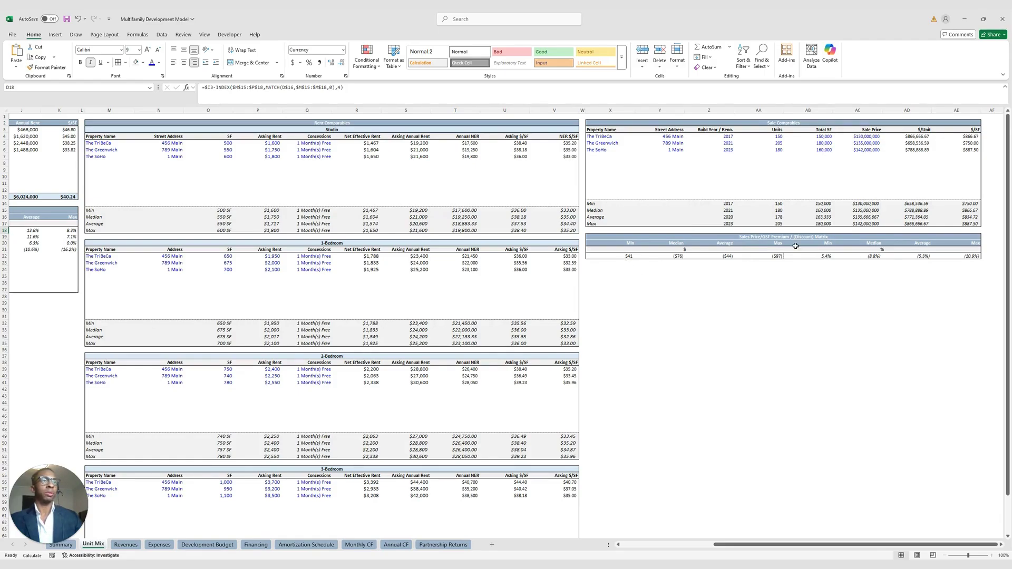
{"action": "left_click", "coordinate": [629, 256]}
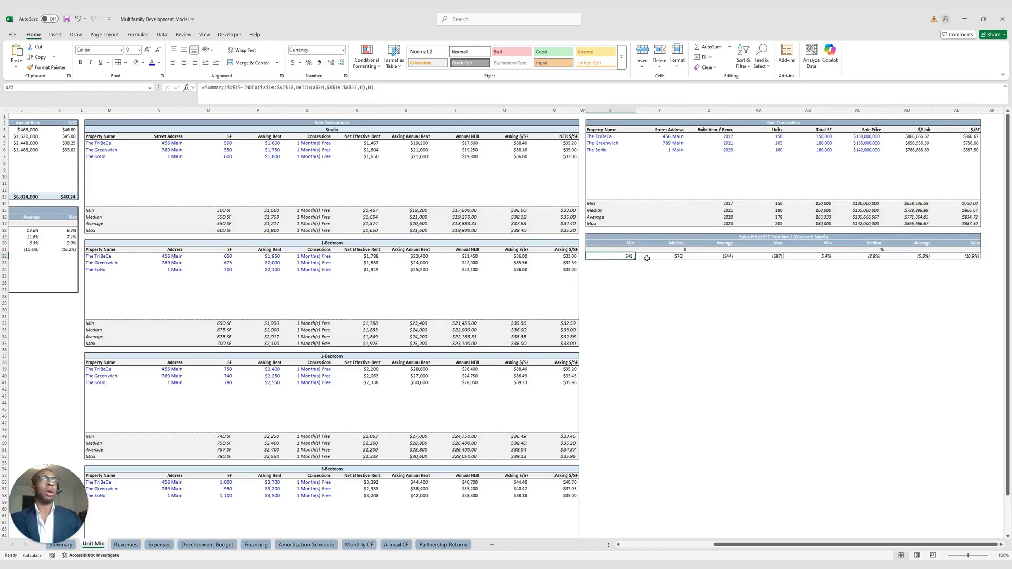
{"action": "left_click", "coordinate": [793, 255]}
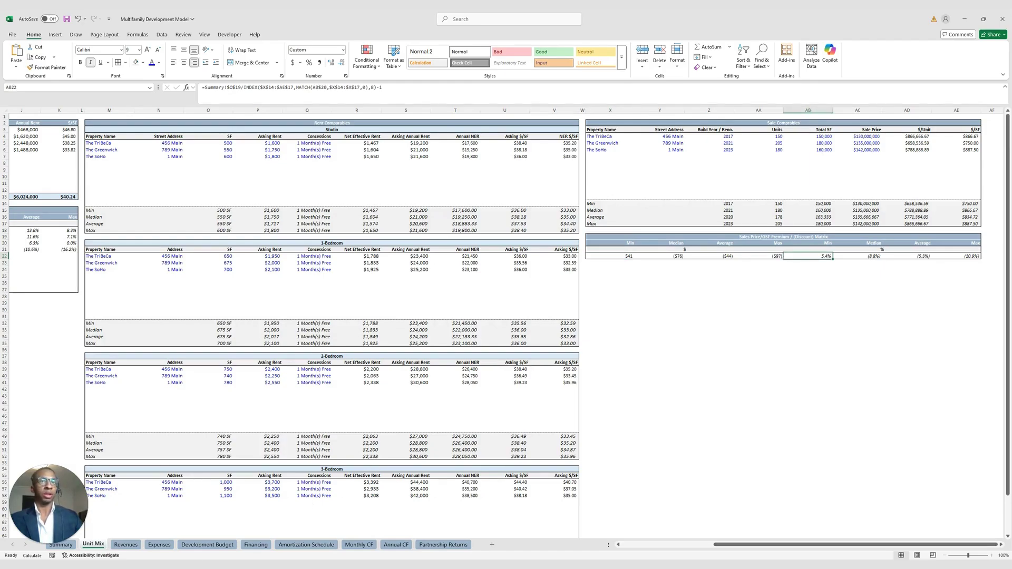
Step: On the Revenues sheet, inspect the Studio unit type link and the Lease-Up Start and Lease-Up End cells in the Leasing Schedule
{"action": "left_click", "coordinate": [119, 547]}
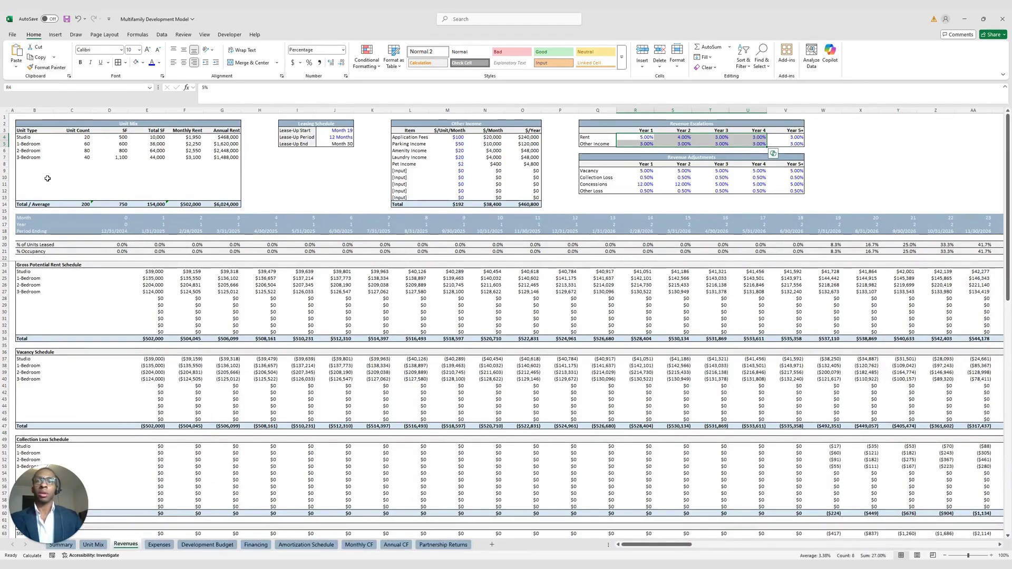
{"action": "left_click", "coordinate": [36, 137]}
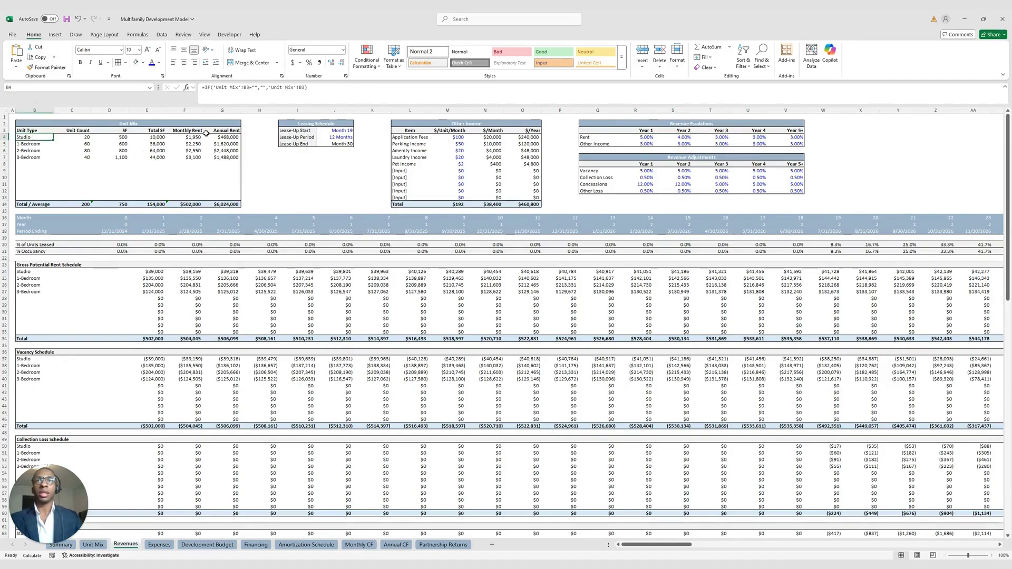
{"action": "left_click", "coordinate": [337, 131]}
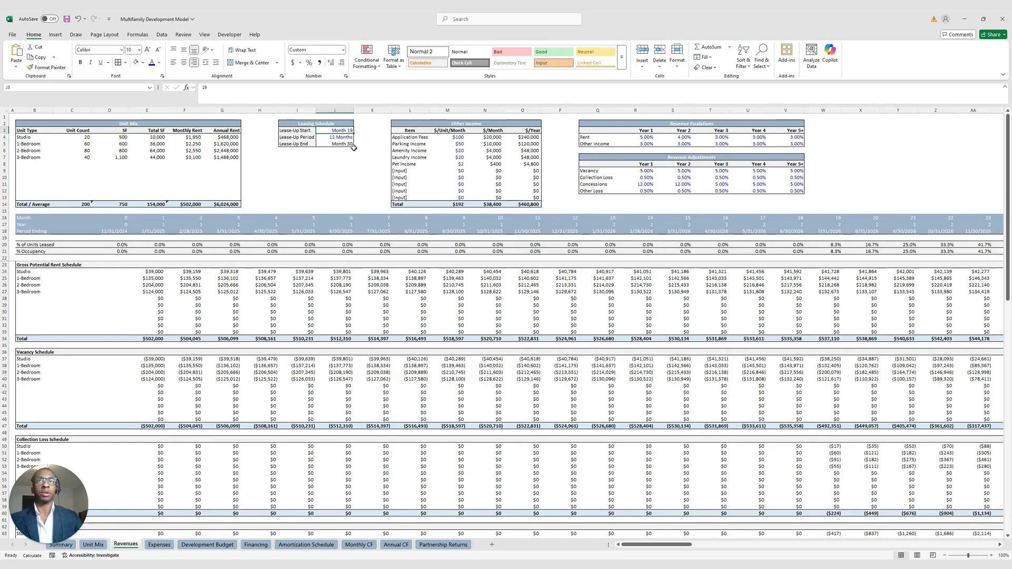
{"action": "left_click", "coordinate": [352, 145]}
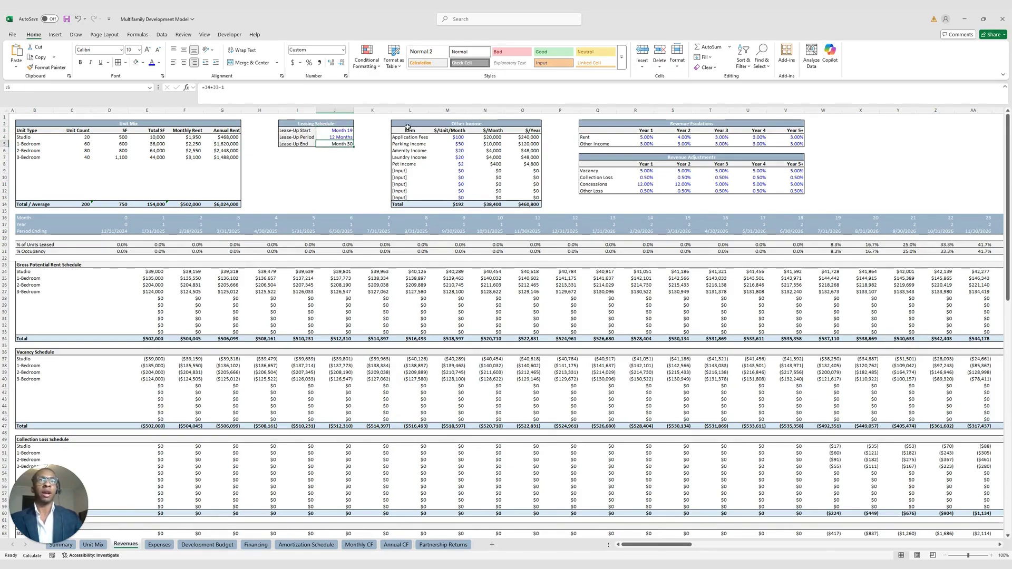
Step: Review the Other Income table and its item names, plus the Rent and Other Income rows under Revenue Escalations
{"action": "left_click_drag", "start_coordinate": [401, 124], "coordinate": [533, 205]}
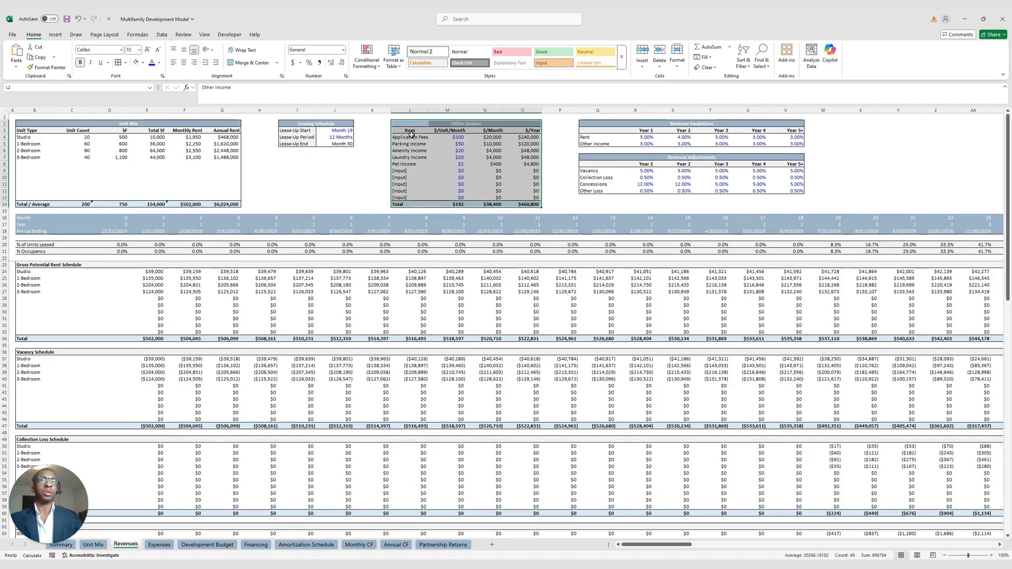
{"action": "left_click_drag", "start_coordinate": [410, 137], "coordinate": [414, 151]}
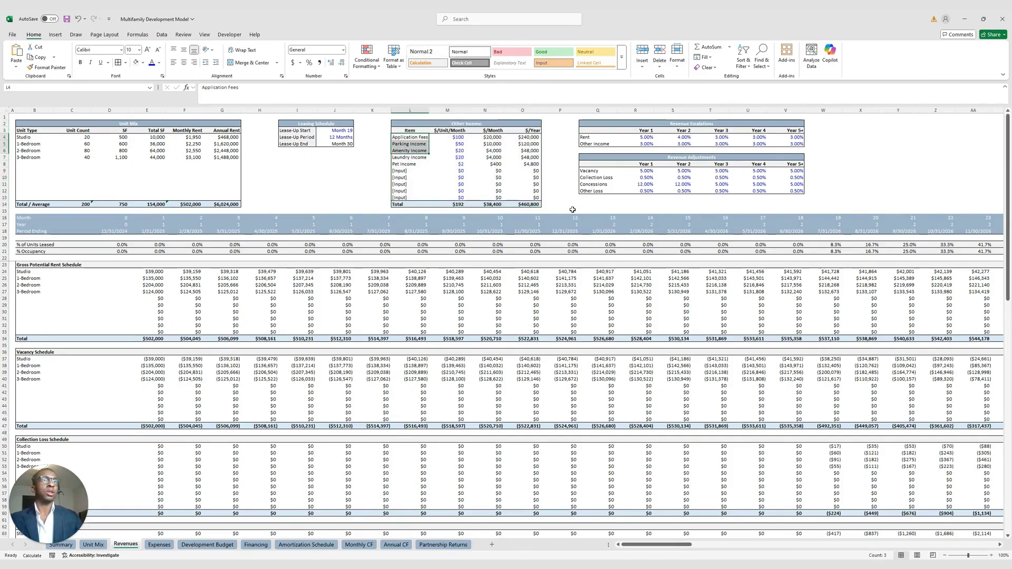
{"action": "left_click", "coordinate": [677, 123]}
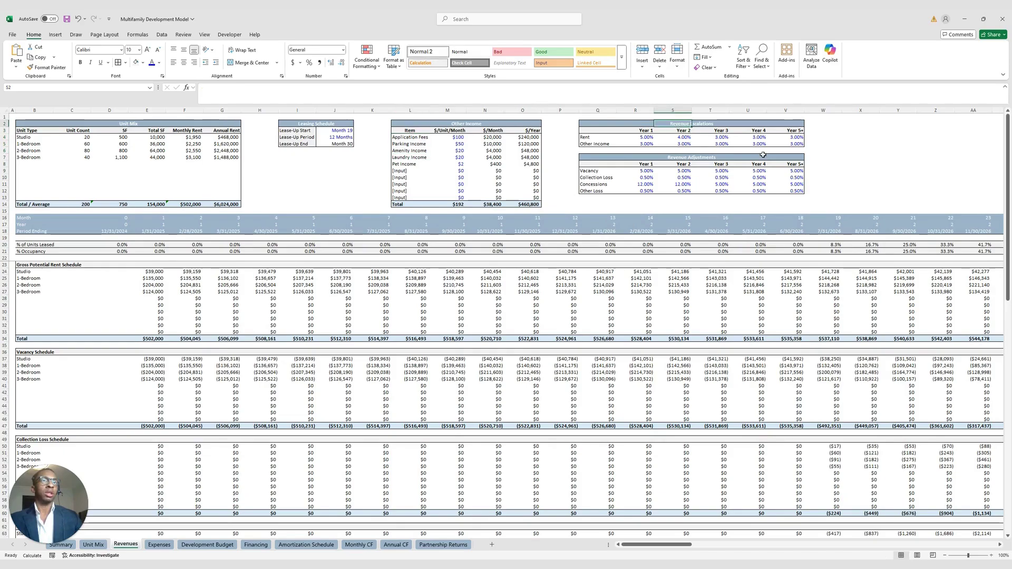
{"action": "left_click", "coordinate": [595, 137]}
{"action": "left_click", "coordinate": [600, 143]}
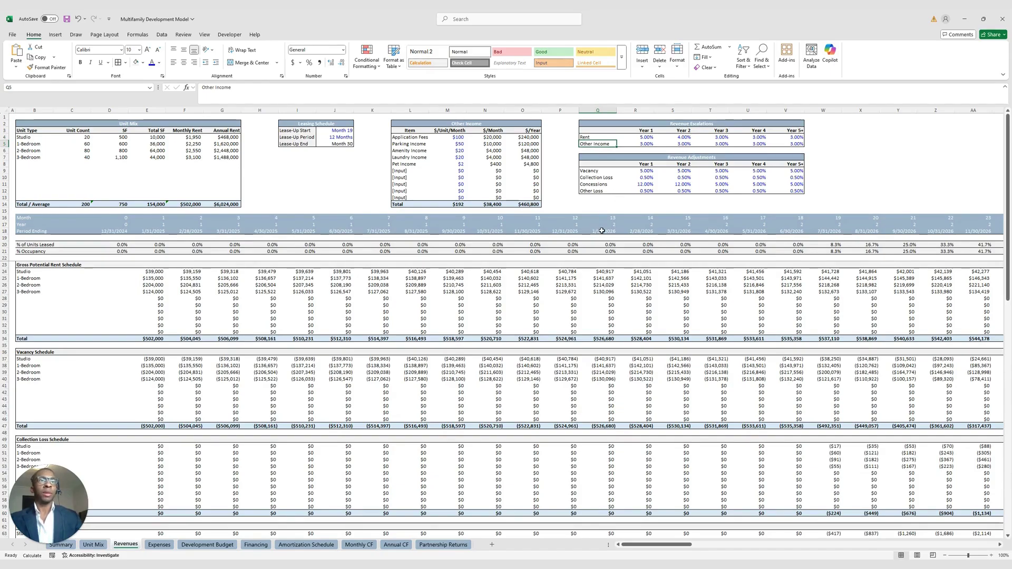
Step: Examine the monthly revenue schedules from Gross Potential Rent down through Gross Potential Other Income
{"action": "scroll", "coordinate": [602, 231], "scroll_direction": "down", "scroll_amount": 2}
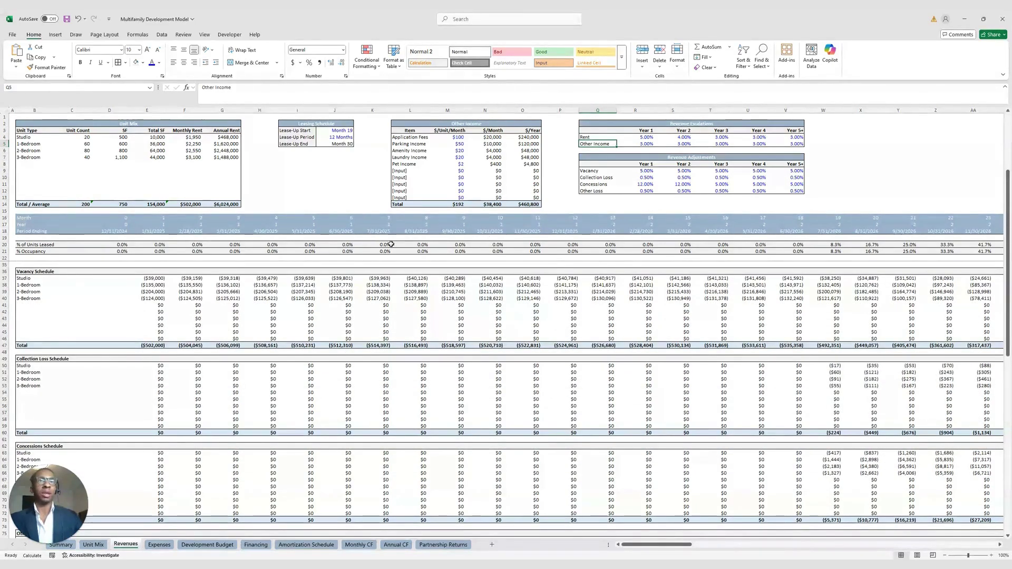
{"action": "scroll", "coordinate": [418, 264], "scroll_direction": "down", "scroll_amount": 10}
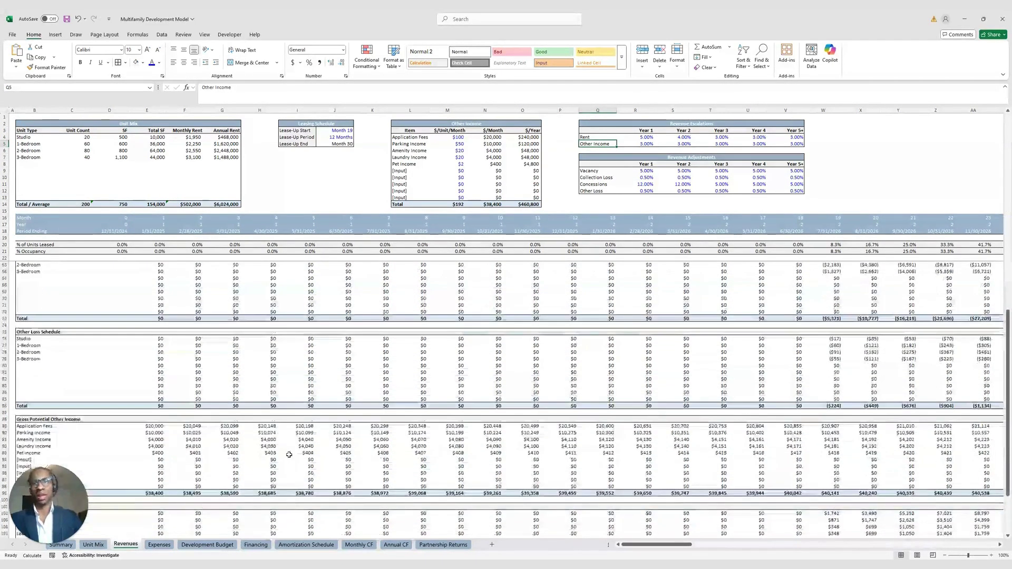
{"action": "scroll", "coordinate": [289, 454], "scroll_direction": "up", "scroll_amount": 4}
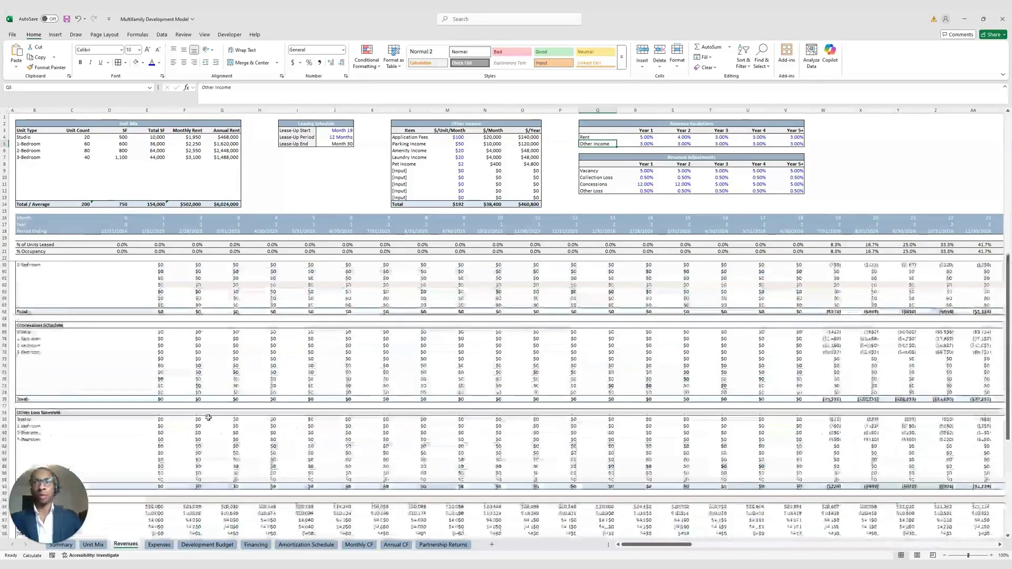
{"action": "scroll", "coordinate": [208, 418], "scroll_direction": "up", "scroll_amount": 12}
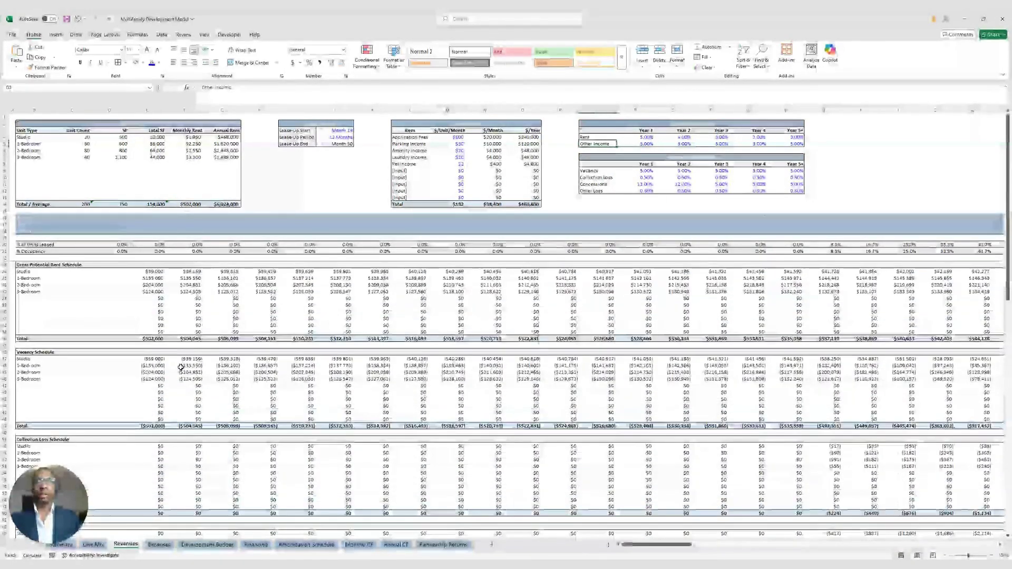
Step: Inspect the % Occupancy formulas across the months leading up to lease-up, ending at month 17
{"action": "left_click", "coordinate": [691, 252]}
{"action": "key", "text": "Right"}
{"action": "key", "text": "Right"}
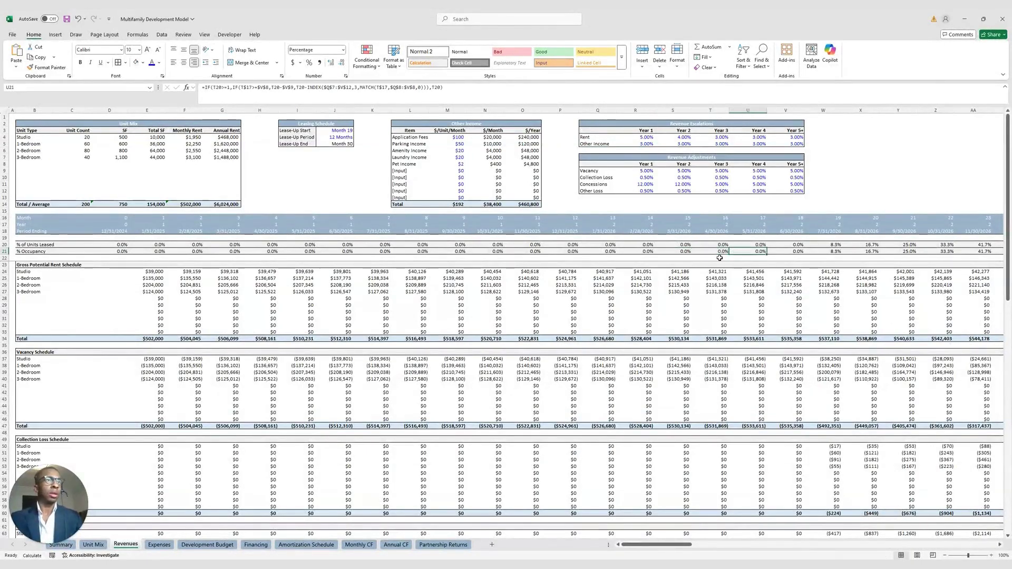
Step: Inspect the % Occupancy formulas across the first lease-up months, ending on the lease-up start in month 19
{"action": "key", "text": "Right"}
{"action": "key", "text": "Right"}
{"action": "key", "text": "Right"}
{"action": "key", "text": "Right"}
{"action": "key", "text": "Right"}
{"action": "key", "text": "Right"}
{"action": "key", "text": "Left"}
{"action": "key", "text": "Left"}
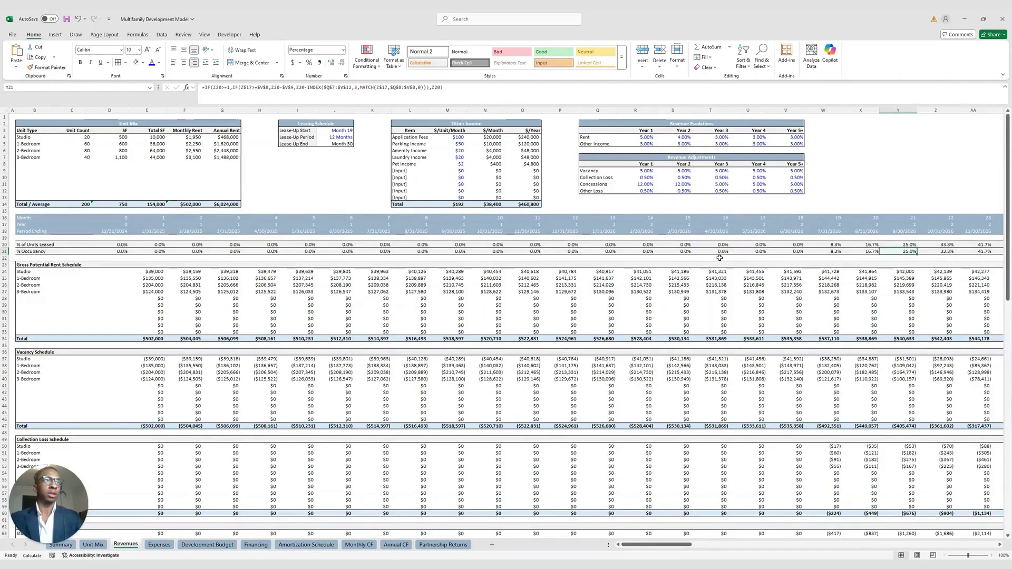
{"action": "key", "text": "Left"}
{"action": "key", "text": "Left"}
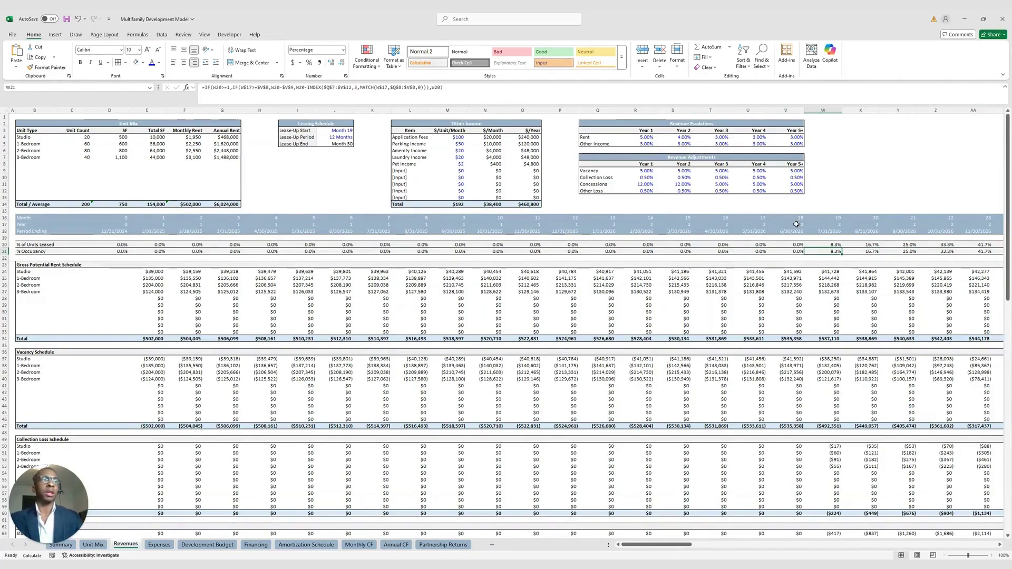
Step: Follow the % Occupancy row through the rest of lease-up to month 32, then return to month 29
{"action": "key", "text": "Right"}
{"action": "key", "text": "Right"}
{"action": "key", "text": "Right"}
{"action": "key", "text": "Right"}
{"action": "key", "text": "Right"}
{"action": "key", "text": "Right"}
{"action": "key", "text": "Right"}
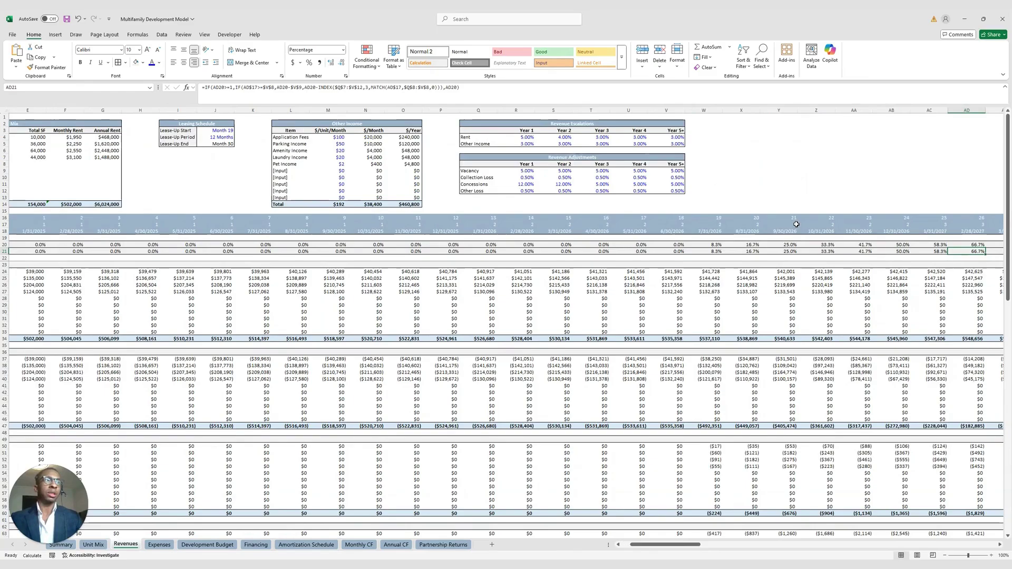
{"action": "key", "text": "Right"}
{"action": "key", "text": "Right"}
{"action": "key", "text": "Right"}
{"action": "key", "text": "Right"}
{"action": "key", "text": "Right"}
{"action": "key", "text": "Right"}
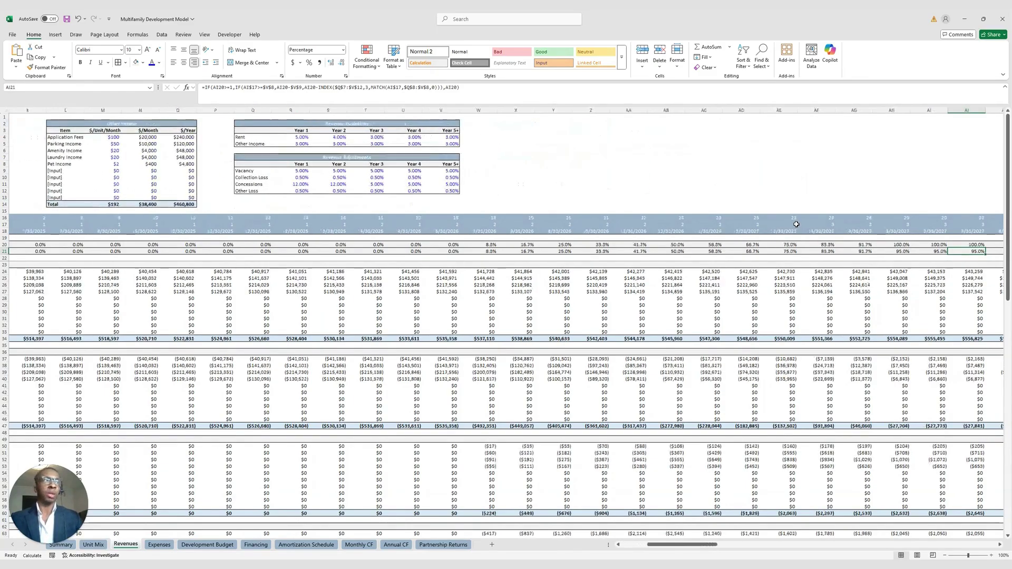
{"action": "key", "text": "Left"}
{"action": "key", "text": "Left"}
{"action": "key", "text": "Left"}
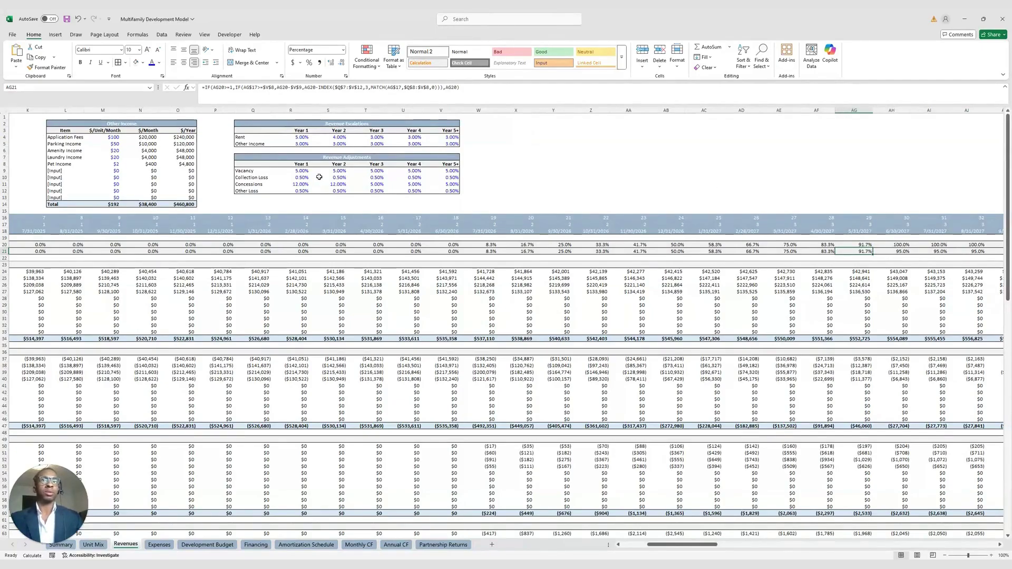
Step: Inspect the % of Units Leased formulas from month 30 through month 34 and return to month 30
{"action": "left_click", "coordinate": [905, 246]}
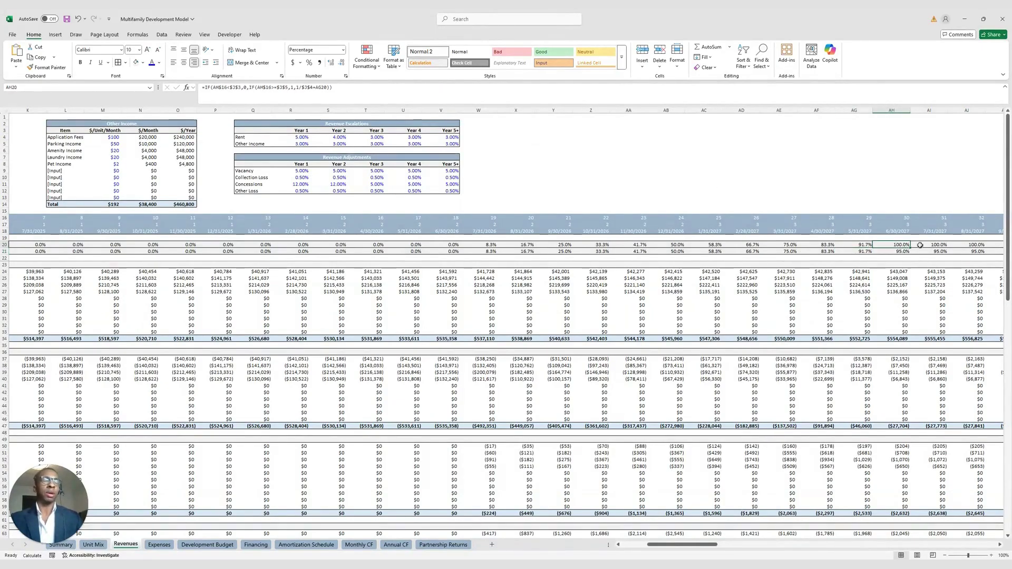
{"action": "key", "text": "Right"}
{"action": "key", "text": "Right"}
{"action": "key", "text": "Right"}
{"action": "key", "text": "Right"}
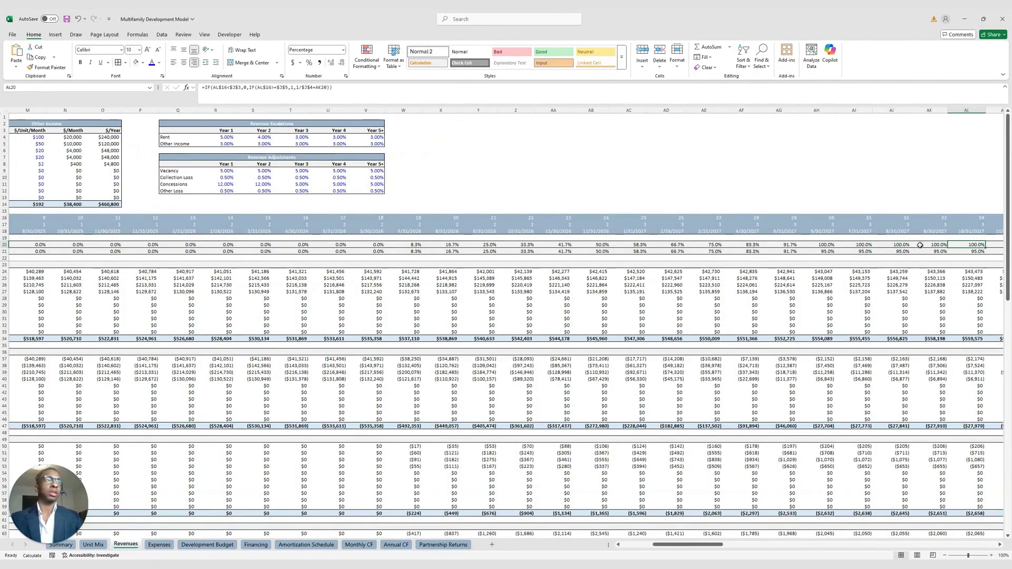
{"action": "key", "text": "Left"}
{"action": "key", "text": "Left"}
{"action": "key", "text": "Left"}
{"action": "key", "text": "Left"}
Step: Compare month 30's % Occupancy with its % of Units Leased and the Year 3 Vacancy input under Revenue Adjustments
{"action": "key", "text": "Down"}
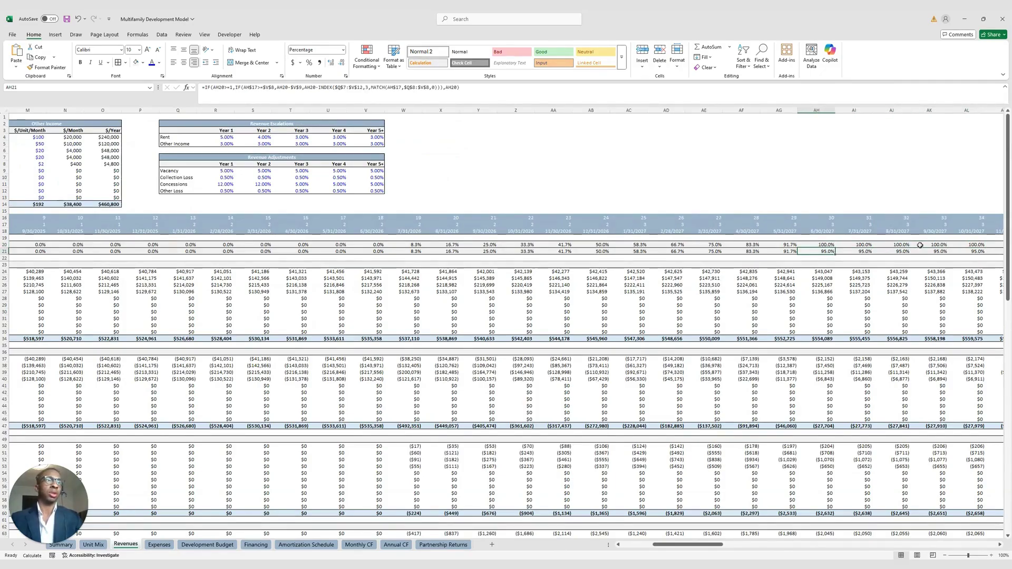
{"action": "key", "text": "Up"}
{"action": "key", "text": "Down"}
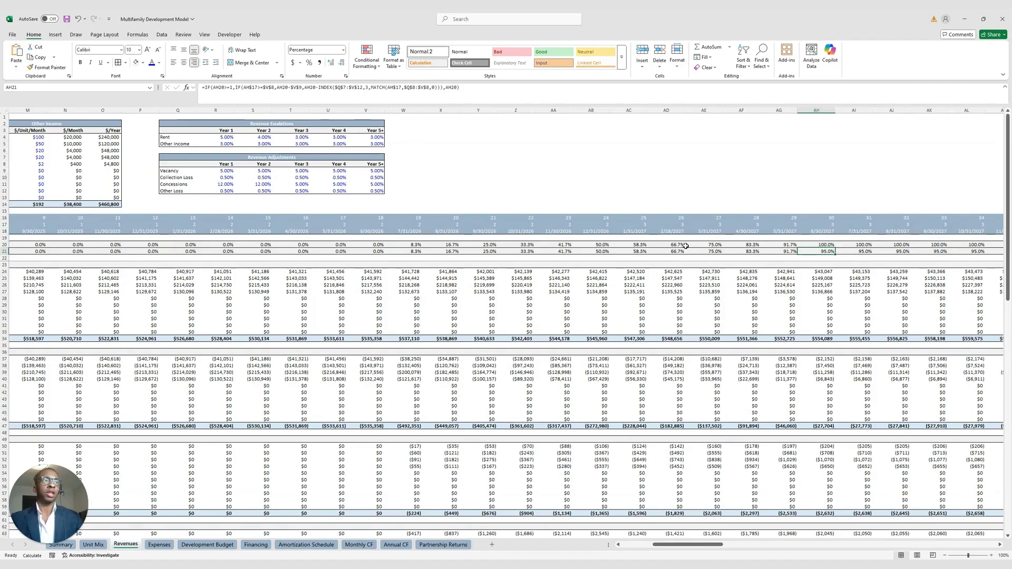
{"action": "left_click", "coordinate": [300, 177]}
{"action": "key", "text": "Up"}
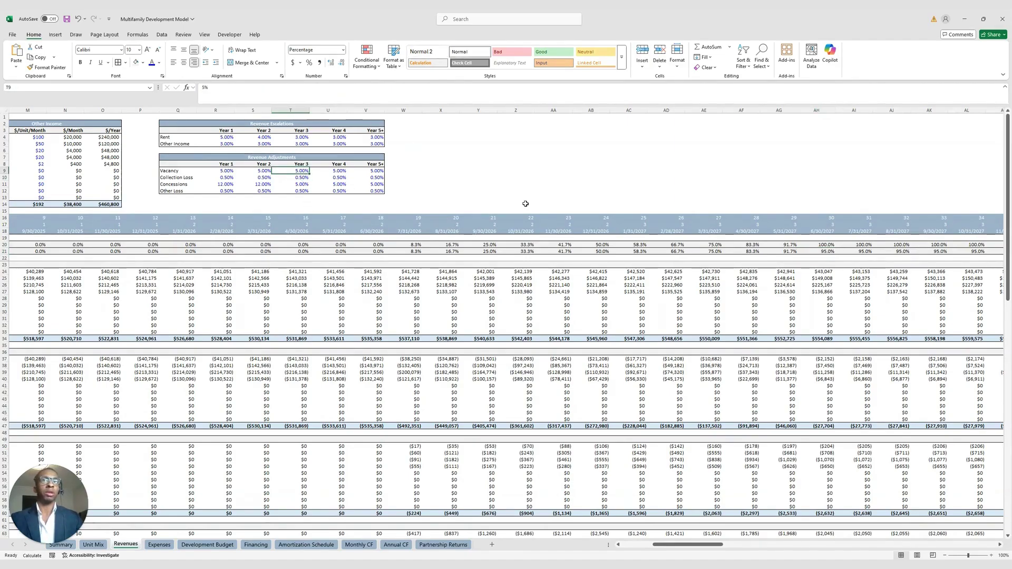
{"action": "left_click", "coordinate": [831, 252]}
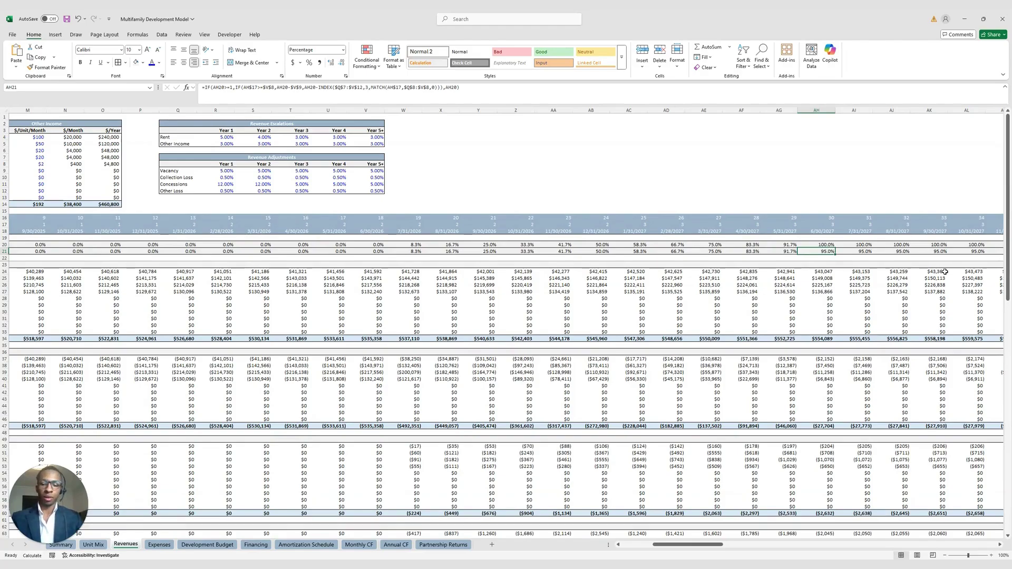
Step: Open the Expenses sheet and review the expense item names, ending on the last spare [Input] row
{"action": "key", "text": "ctrl+Page_Down"}
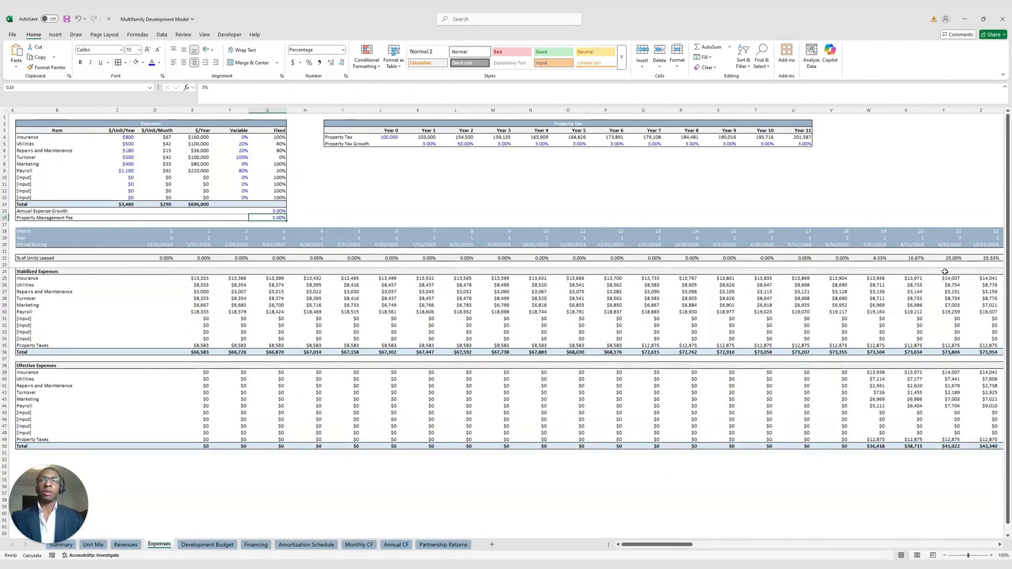
{"action": "key", "text": "Left"}
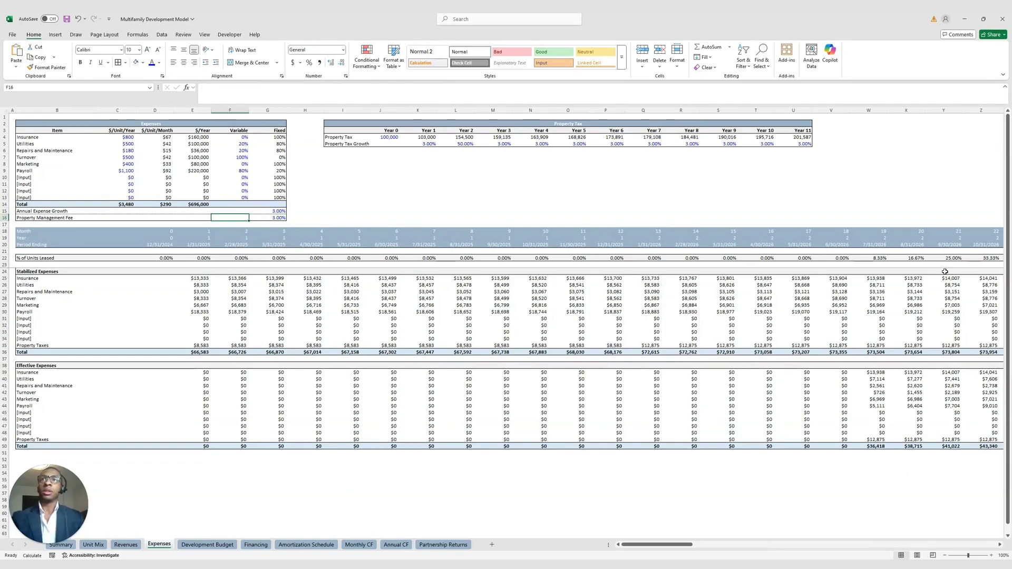
{"action": "key", "text": "Left"}
{"action": "key", "text": "Left"}
{"action": "key", "text": "Left"}
{"action": "key", "text": "Left"}
{"action": "key", "text": "Up"}
{"action": "key", "text": "Up"}
{"action": "key", "text": "Up"}
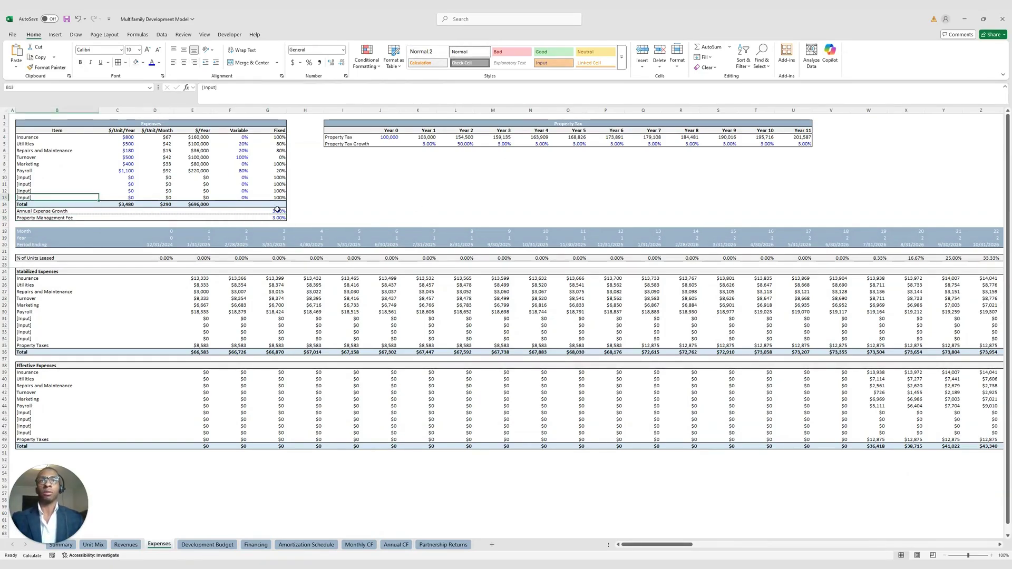
Step: Inspect Annual Expense Growth, Property Management Fee, and the Variable and Fixed percentages for Insurance and Utilities
{"action": "left_click", "coordinate": [277, 209]}
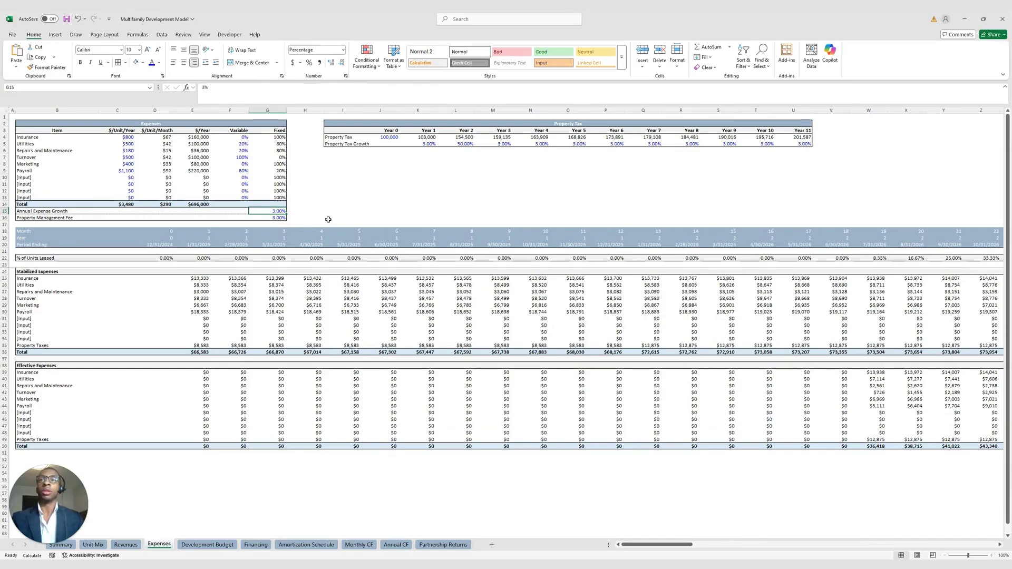
{"action": "left_click", "coordinate": [278, 218]}
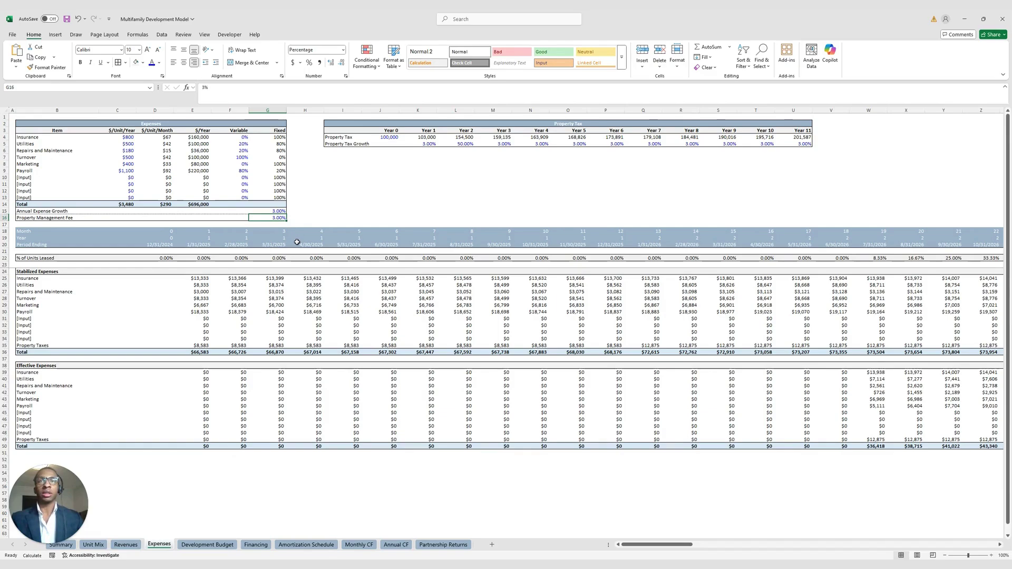
{"action": "left_click", "coordinate": [247, 138]}
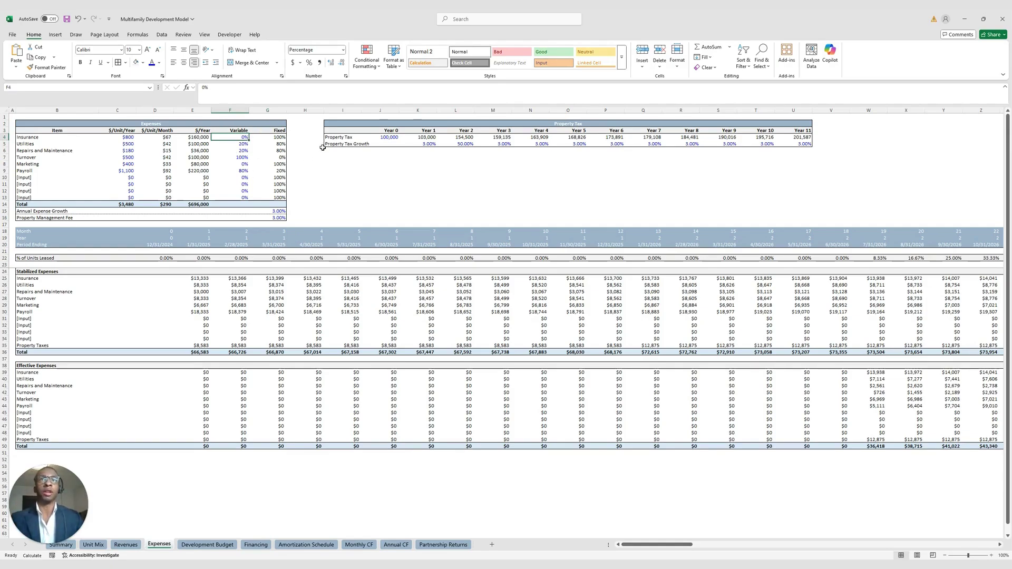
{"action": "left_click", "coordinate": [278, 139]}
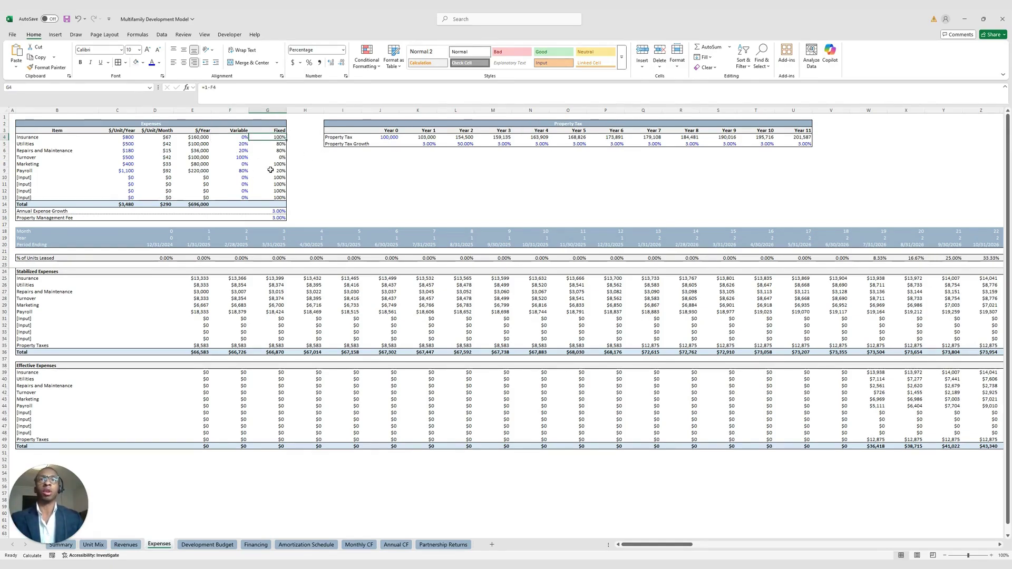
{"action": "left_click", "coordinate": [245, 146]}
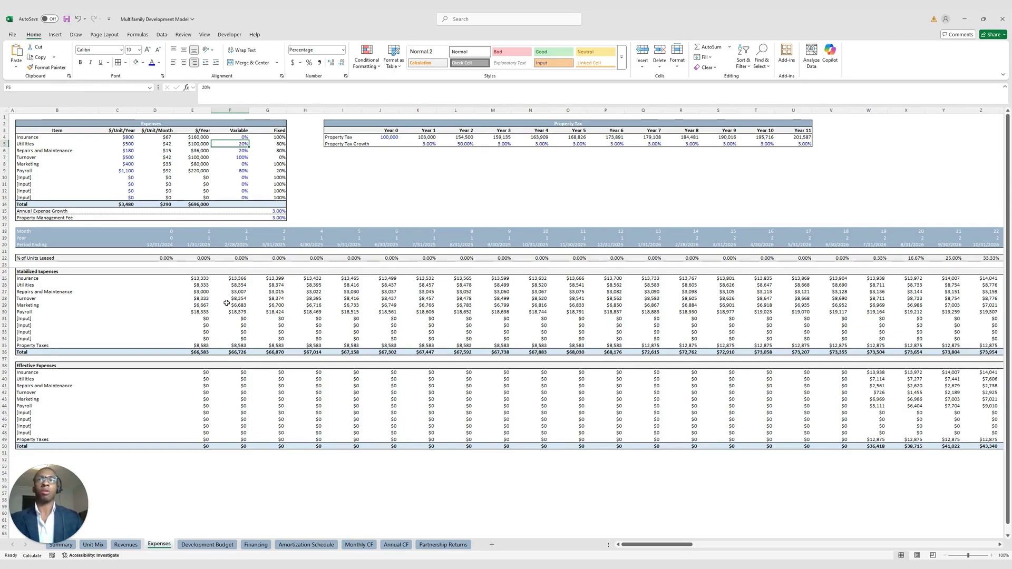
{"action": "left_click", "coordinate": [282, 143]}
{"action": "left_click", "coordinate": [235, 145]}
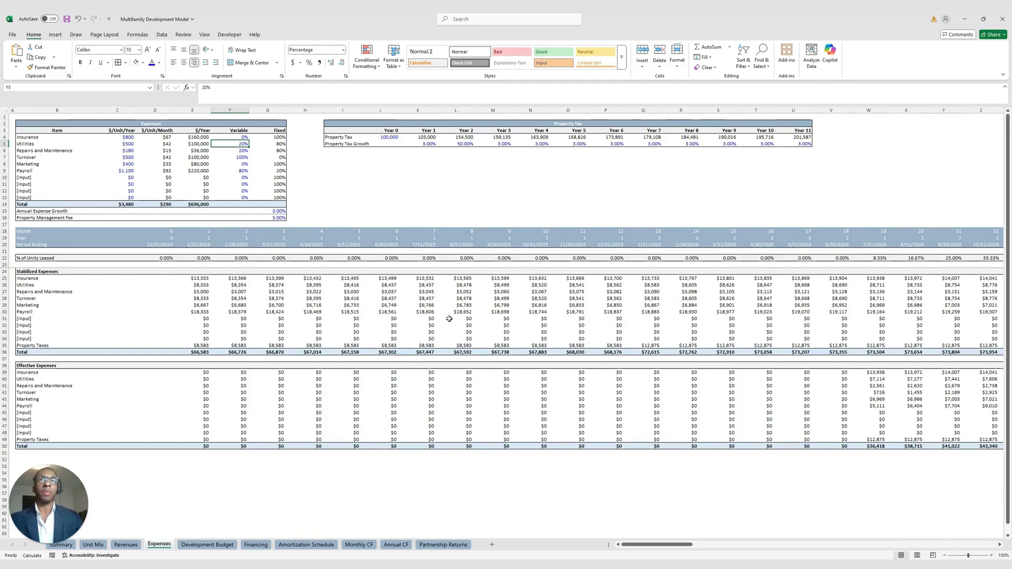
Step: Open the Development Budget sheet, look over its monthly cost schedules, and expand the collapsed columns holding the budget tables
{"action": "left_click", "coordinate": [215, 546]}
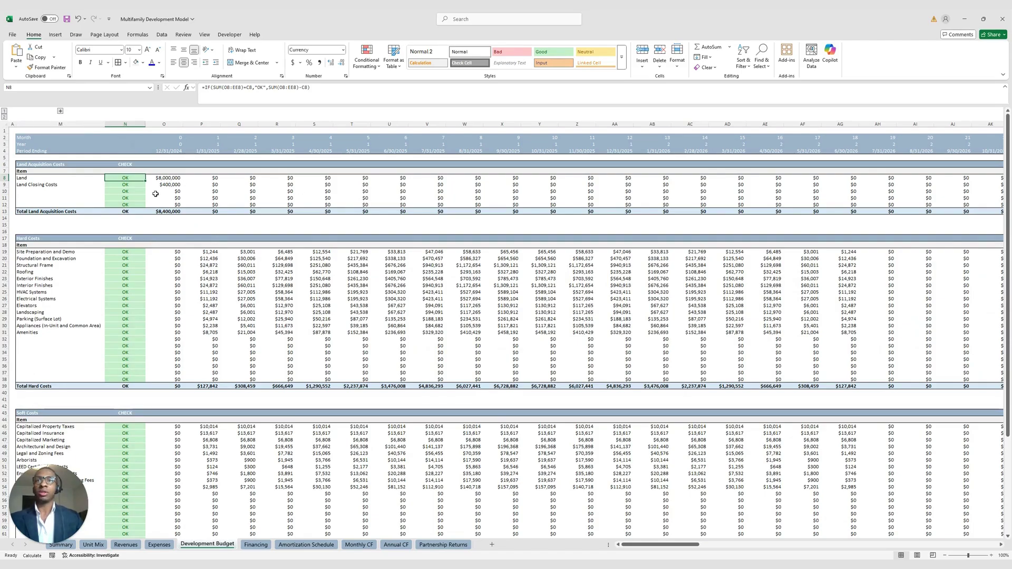
{"action": "scroll", "coordinate": [402, 318], "scroll_direction": "down", "scroll_amount": 6}
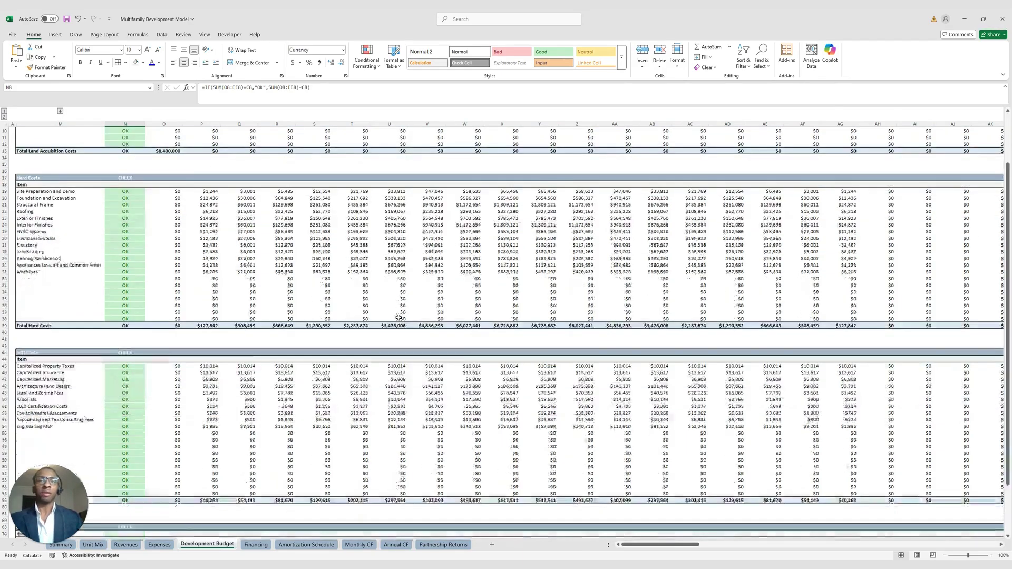
{"action": "scroll", "coordinate": [398, 319], "scroll_direction": "up", "scroll_amount": 4}
{"action": "scroll", "coordinate": [398, 319], "scroll_direction": "up", "scroll_amount": 2}
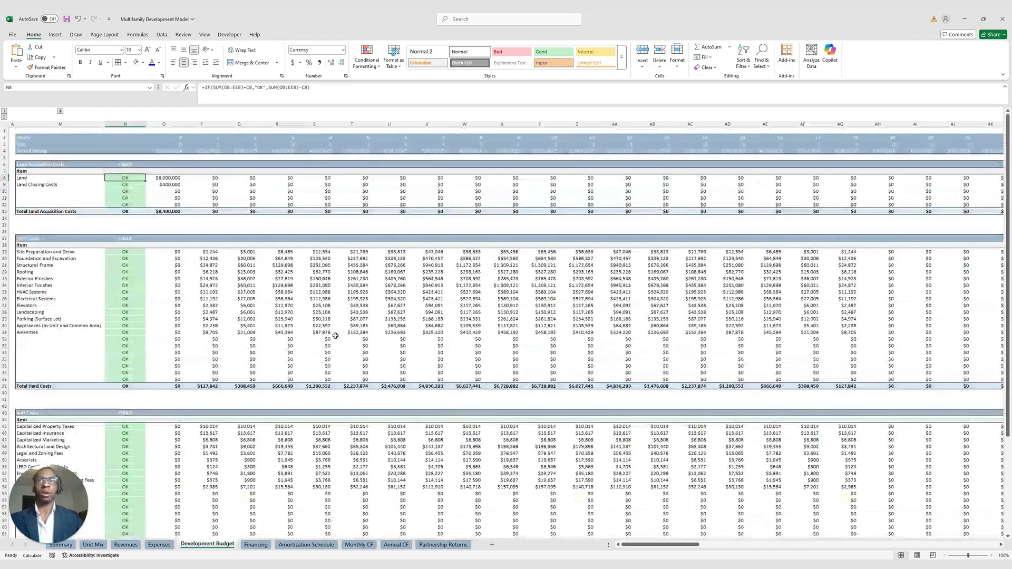
{"action": "left_click", "coordinate": [61, 111]}
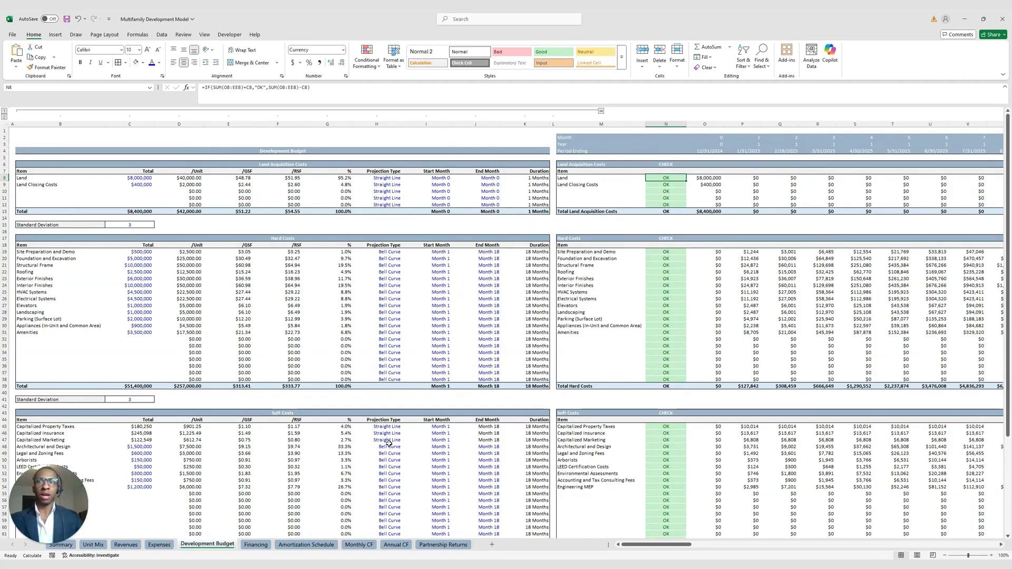
{"action": "scroll", "coordinate": [389, 443], "scroll_direction": "down", "scroll_amount": 1}
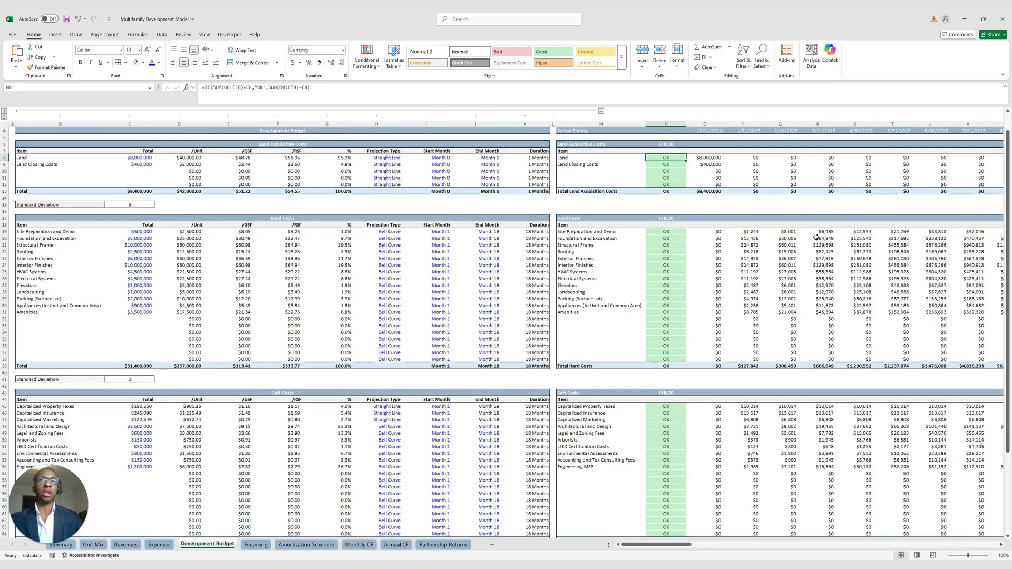
Step: Inspect the monthly Site Preparation and Demo cost formulas under Hard Costs, moving from March 2025 toward November 2025
{"action": "left_click", "coordinate": [966, 232]}
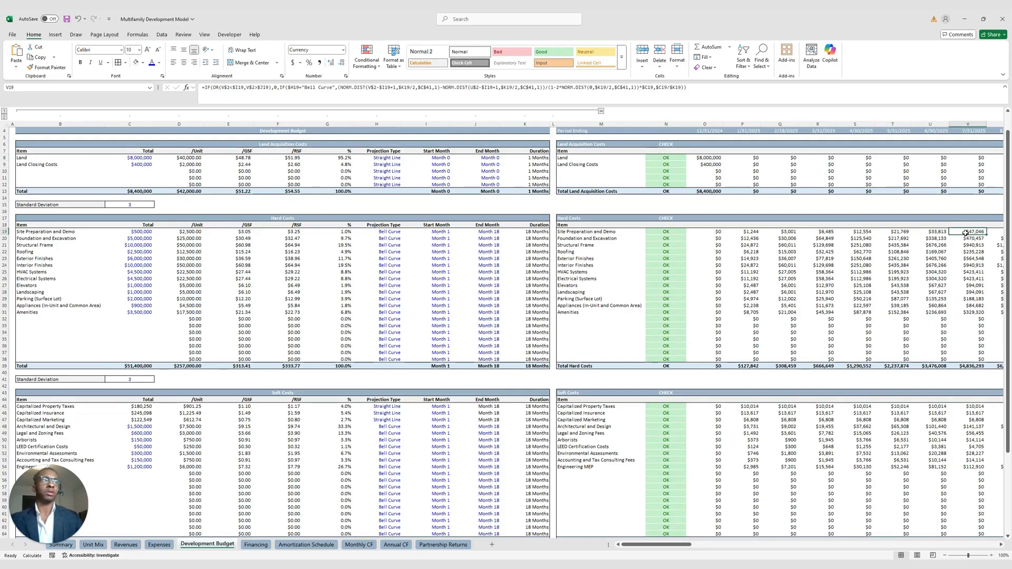
{"action": "key", "text": "Left"}
{"action": "key", "text": "Left"}
{"action": "key", "text": "Left"}
{"action": "key", "text": "Left"}
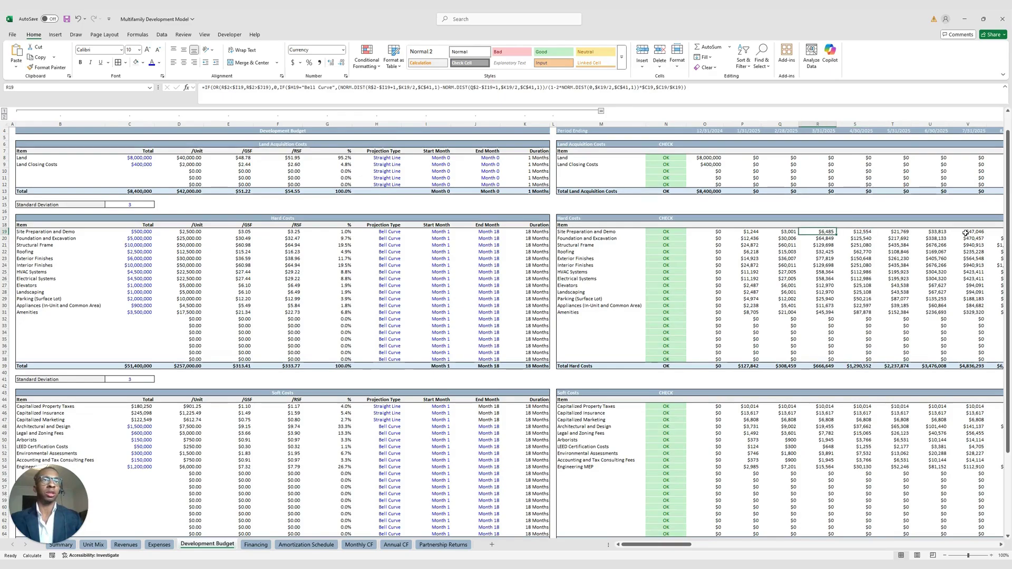
{"action": "key", "text": "Right"}
{"action": "key", "text": "Right"}
{"action": "key", "text": "Right"}
{"action": "key", "text": "Right"}
{"action": "key", "text": "Right"}
{"action": "key", "text": "Right"}
{"action": "key", "text": "Right"}
{"action": "key", "text": "Right"}
{"action": "key", "text": "Right"}
{"action": "key", "text": "Right"}
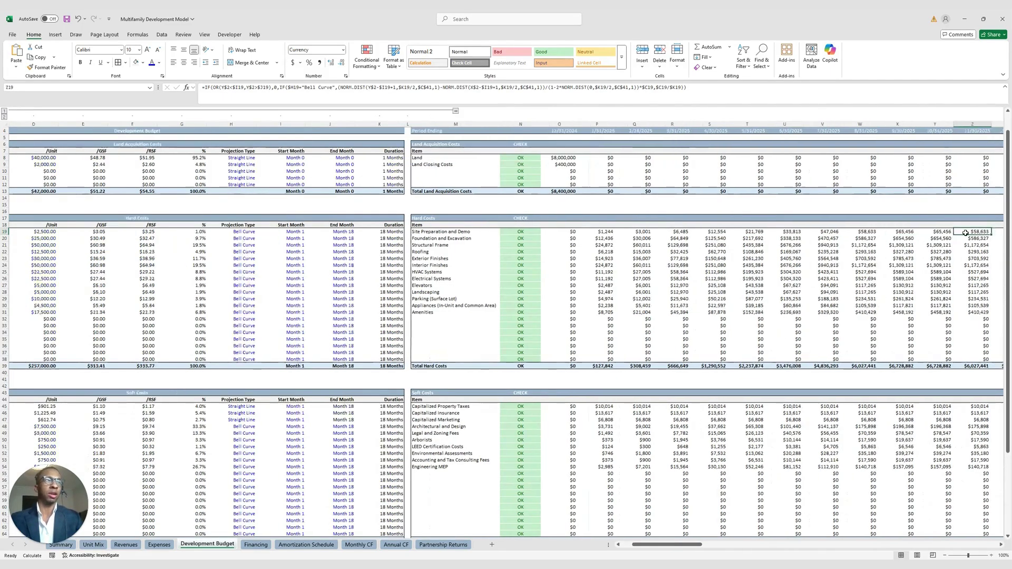
Step: Compare the Site Preparation and Demo costs around the bell curve's peak in September and October 2025
{"action": "key", "text": "Left"}
{"action": "key", "text": "Left"}
{"action": "key", "text": "Left"}
{"action": "key", "text": "Left"}
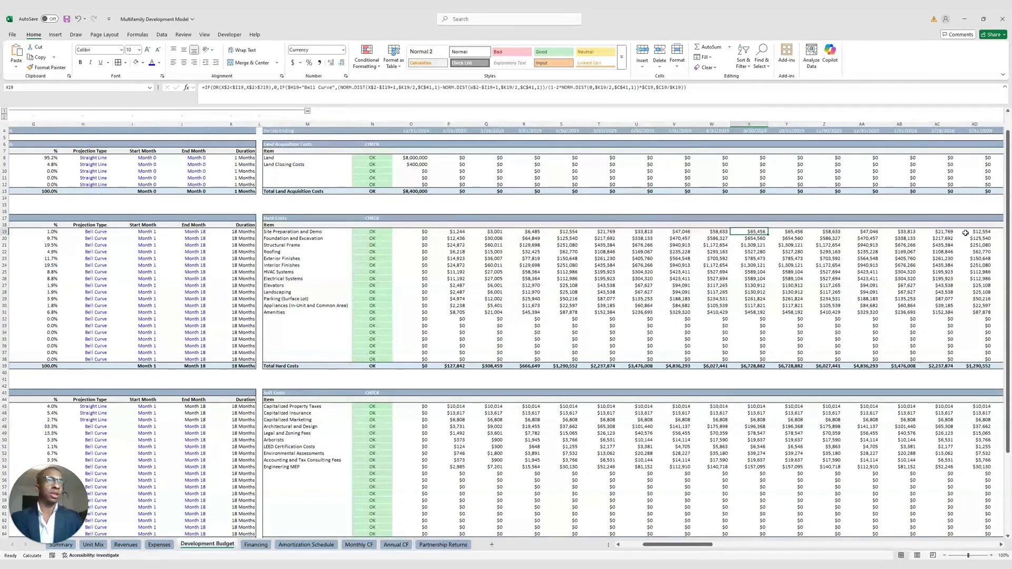
{"action": "key", "text": "shift+Right"}
{"action": "key", "text": "Left"}
{"action": "key", "text": "Right"}
{"action": "key", "text": "shift+Right"}
{"action": "key", "text": "shift+Right"}
{"action": "key", "text": "Right"}
{"action": "key", "text": "Right"}
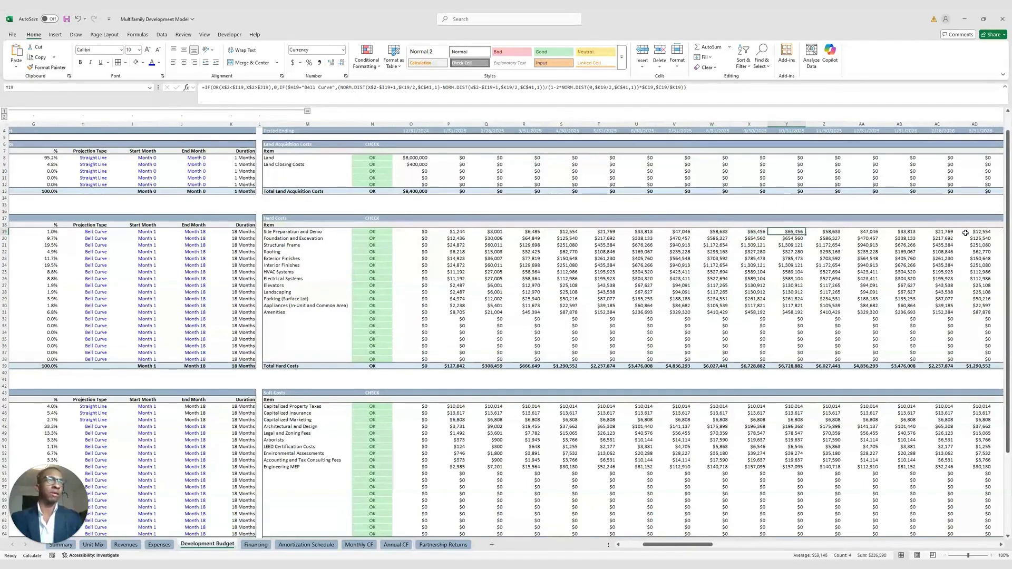
Step: Trace the Site Preparation and Demo cost curve back from its peak to the earliest months of the schedule
{"action": "key", "text": "Left"}
{"action": "key", "text": "Left"}
{"action": "key", "text": "Left"}
{"action": "key", "text": "Left"}
{"action": "key", "text": "Left"}
{"action": "key", "text": "Left"}
{"action": "key", "text": "Left"}
{"action": "key", "text": "Left"}
{"action": "key", "text": "Left"}
{"action": "key", "text": "Left"}
{"action": "key", "text": "Right"}
{"action": "key", "text": "Right"}
{"action": "key", "text": "Right"}
{"action": "key", "text": "Right"}
{"action": "key", "text": "Right"}
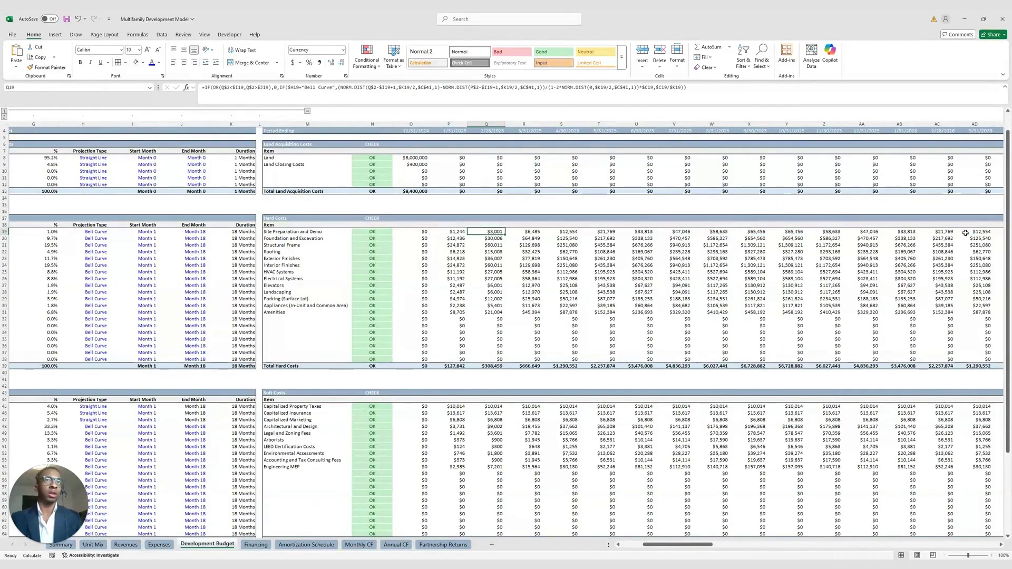
Step: Follow the Site Preparation and Demo costs forward through the declining months, then return to the start of the row
{"action": "key", "text": "Right"}
{"action": "key", "text": "Right"}
{"action": "key", "text": "Right"}
{"action": "key", "text": "Right"}
{"action": "key", "text": "Right"}
{"action": "key", "text": "Right"}
{"action": "key", "text": "Right"}
{"action": "key", "text": "Right"}
{"action": "key", "text": "Right"}
{"action": "key", "text": "Right"}
{"action": "key", "text": "Right"}
{"action": "key", "text": "Right"}
{"action": "key", "text": "Right"}
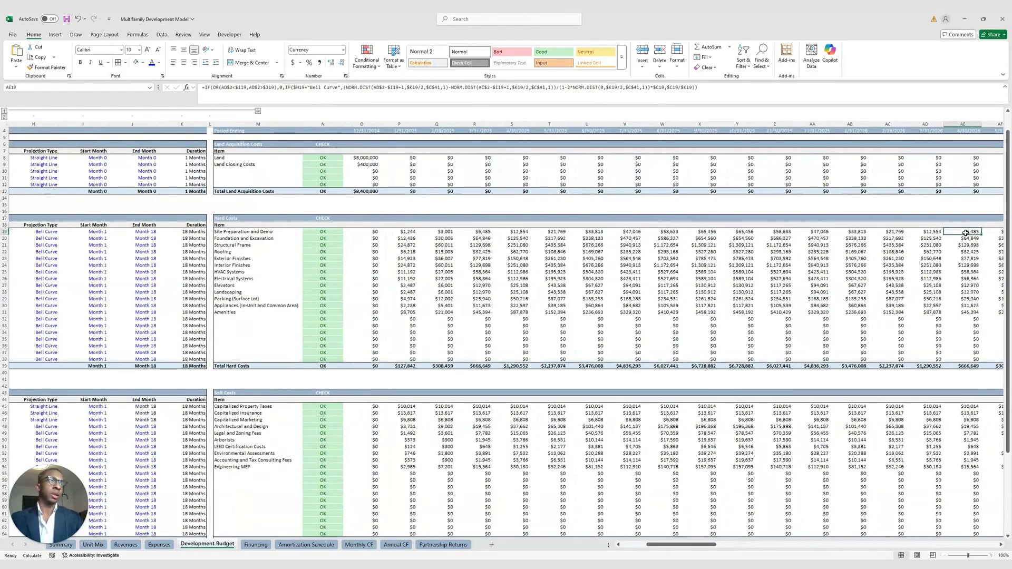
{"action": "key", "text": "Left"}
{"action": "key", "text": "Left"}
{"action": "key", "text": "Left"}
{"action": "key", "text": "Left"}
{"action": "key", "text": "Left"}
{"action": "key", "text": "Left"}
{"action": "key", "text": "Left"}
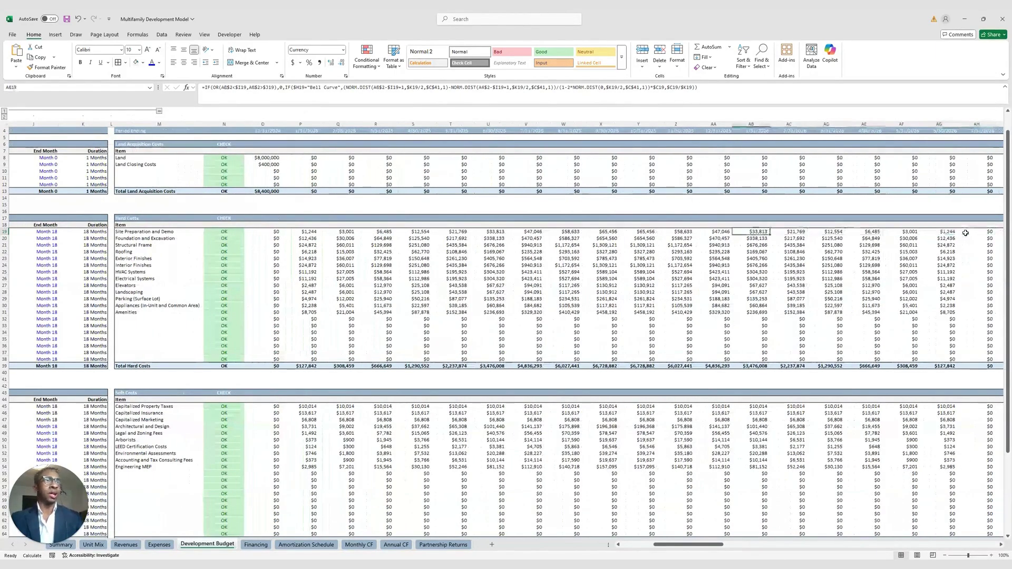
{"action": "key", "text": "ctrl+Left"}
{"action": "key", "text": "Home"}
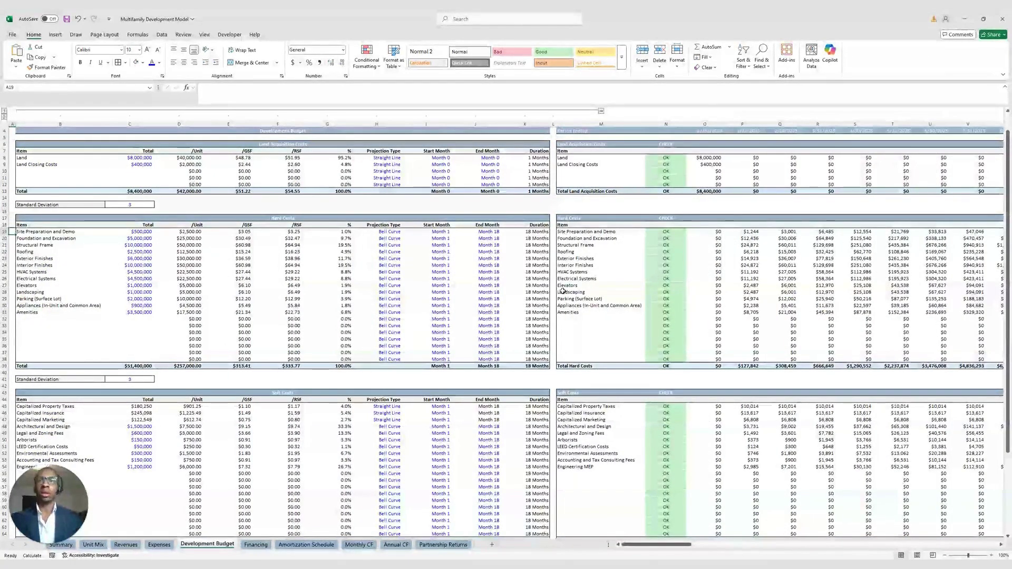
Step: Open the Financing sheet and look over the development costs, equity draw, construction loan and permanent financing schedules
{"action": "left_click", "coordinate": [266, 545]}
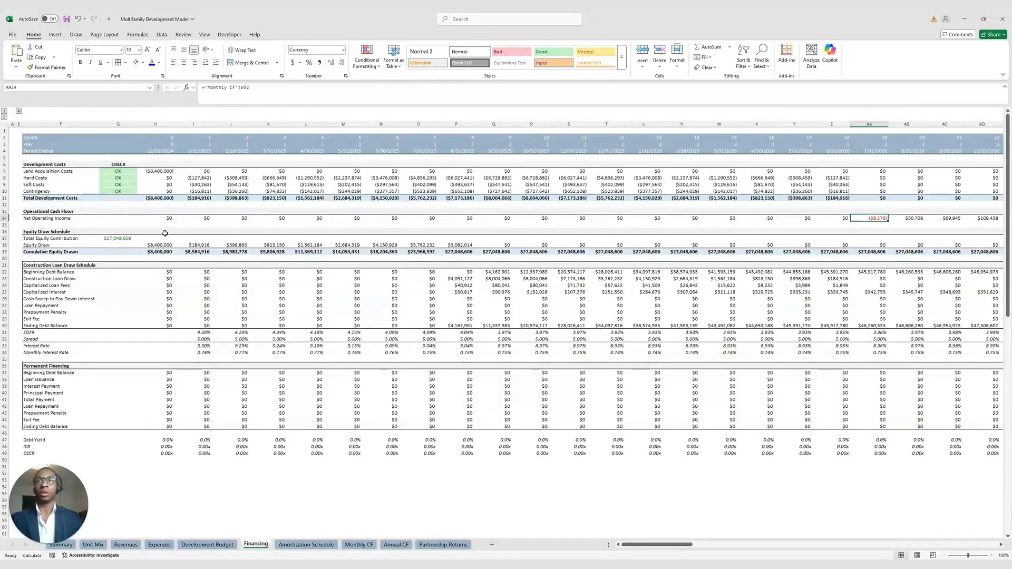
{"action": "scroll", "coordinate": [165, 233], "scroll_direction": "down", "scroll_amount": 1}
{"action": "scroll", "coordinate": [165, 232], "scroll_direction": "down", "scroll_amount": 1}
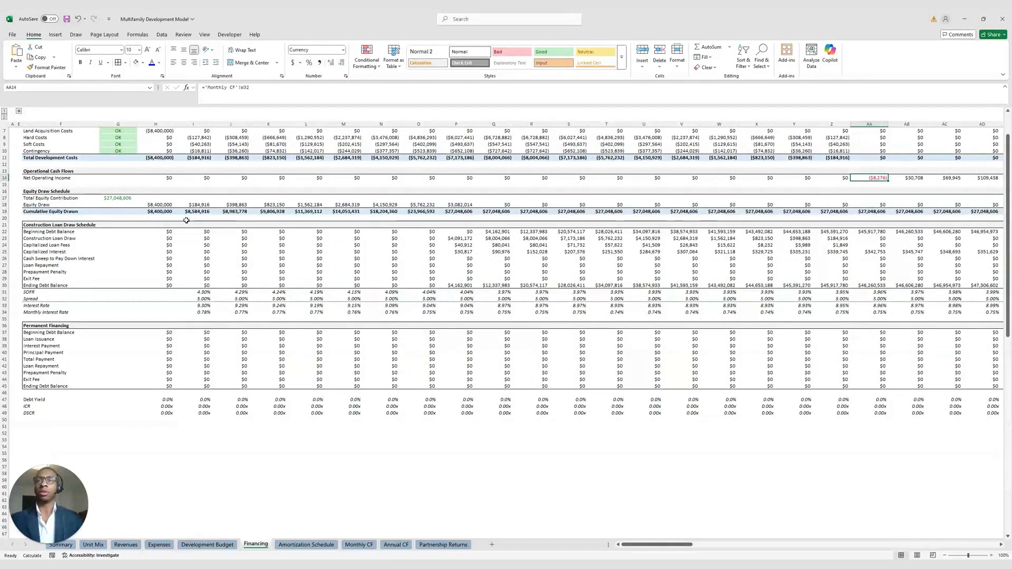
{"action": "scroll", "coordinate": [275, 240], "scroll_direction": "up", "scroll_amount": 1}
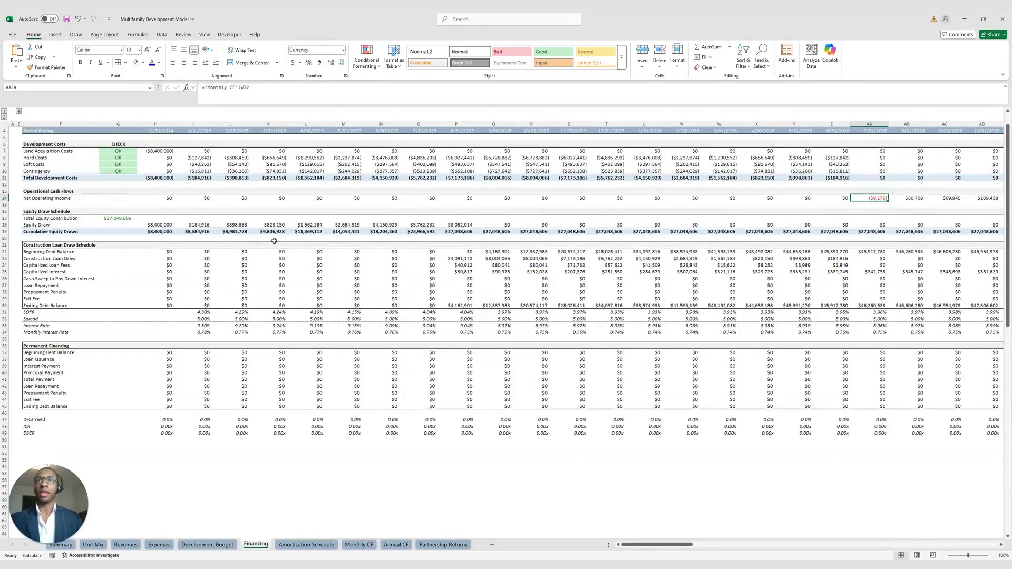
{"action": "scroll", "coordinate": [97, 220], "scroll_direction": "up", "scroll_amount": 1}
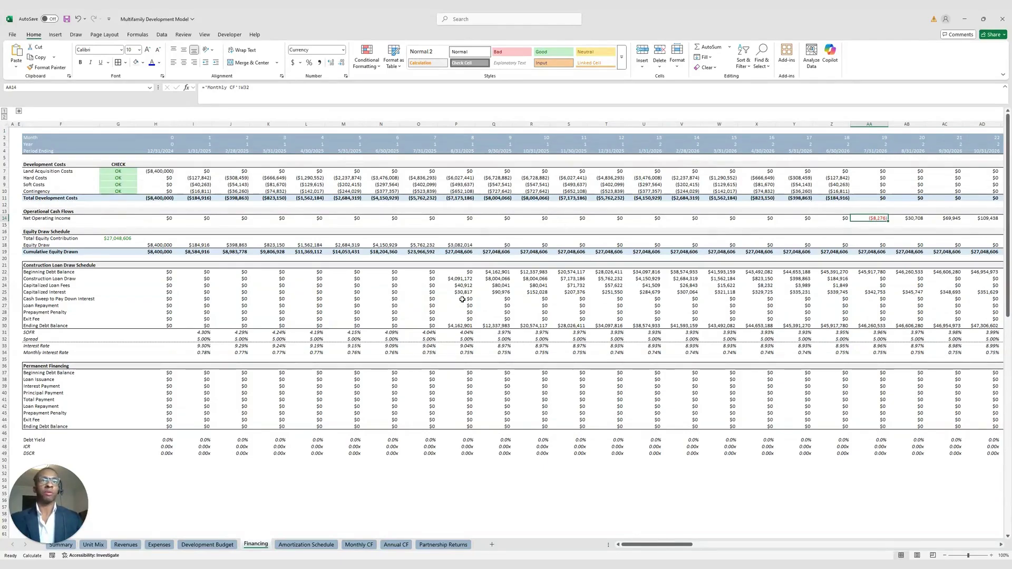
Step: Inspect August 2026 Net Operating Income and the Cash Sweep to Pay Down Interest and Loan Repayment formulas in the construction loan schedule
{"action": "left_click", "coordinate": [916, 222]}
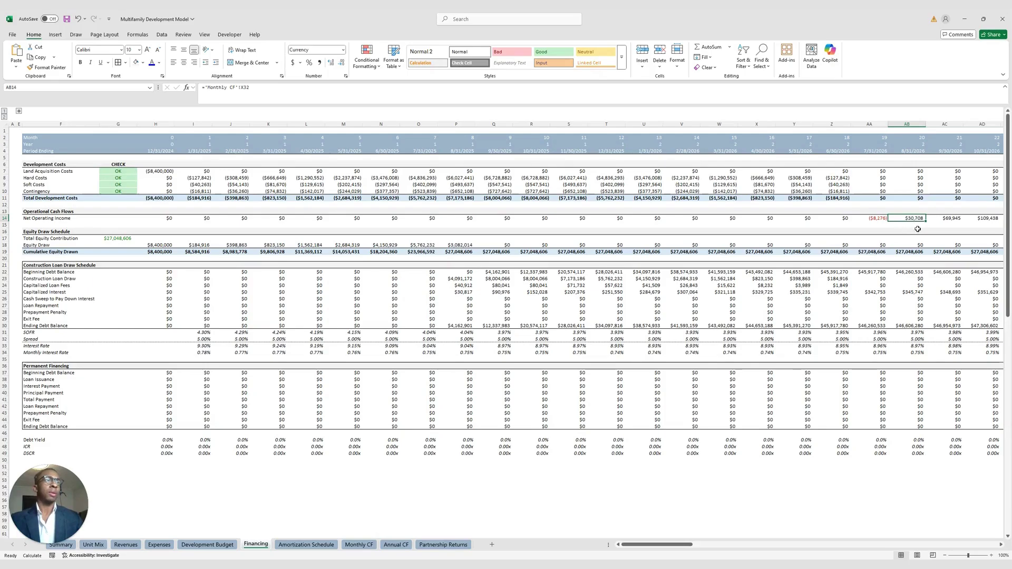
{"action": "left_click", "coordinate": [916, 298]}
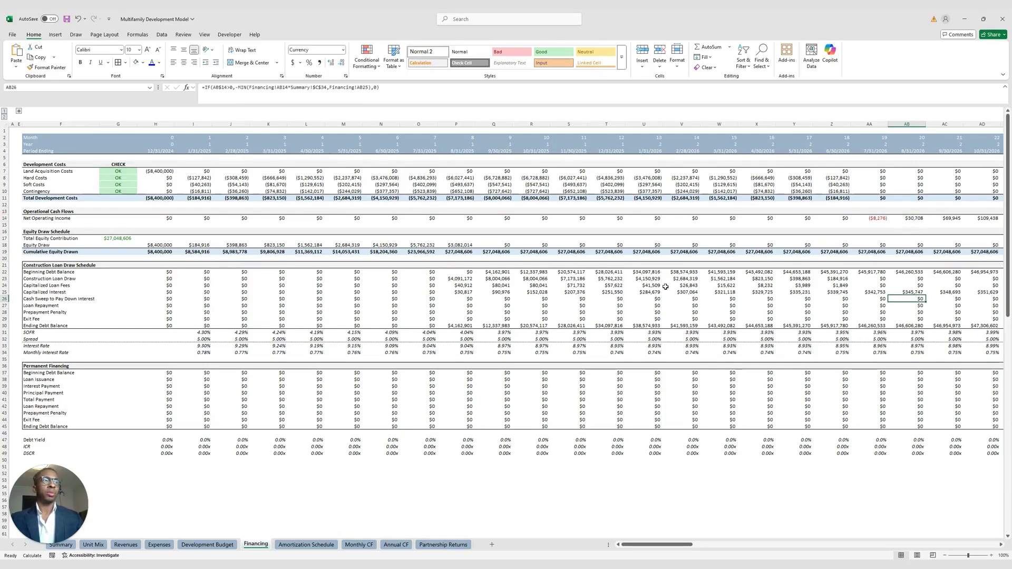
{"action": "key", "text": "shift+space"}
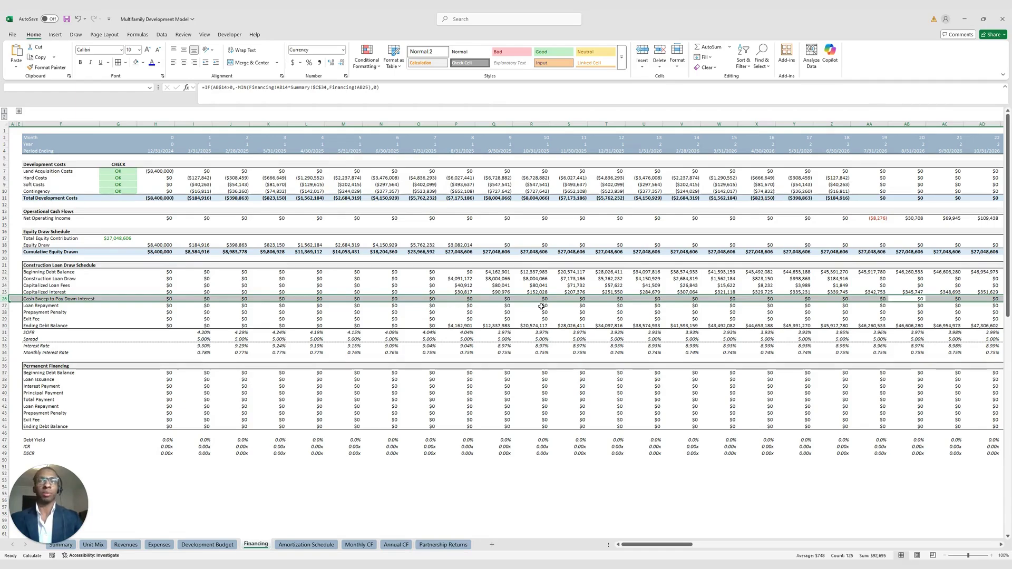
{"action": "left_click", "coordinate": [794, 298]}
{"action": "left_click", "coordinate": [794, 306]}
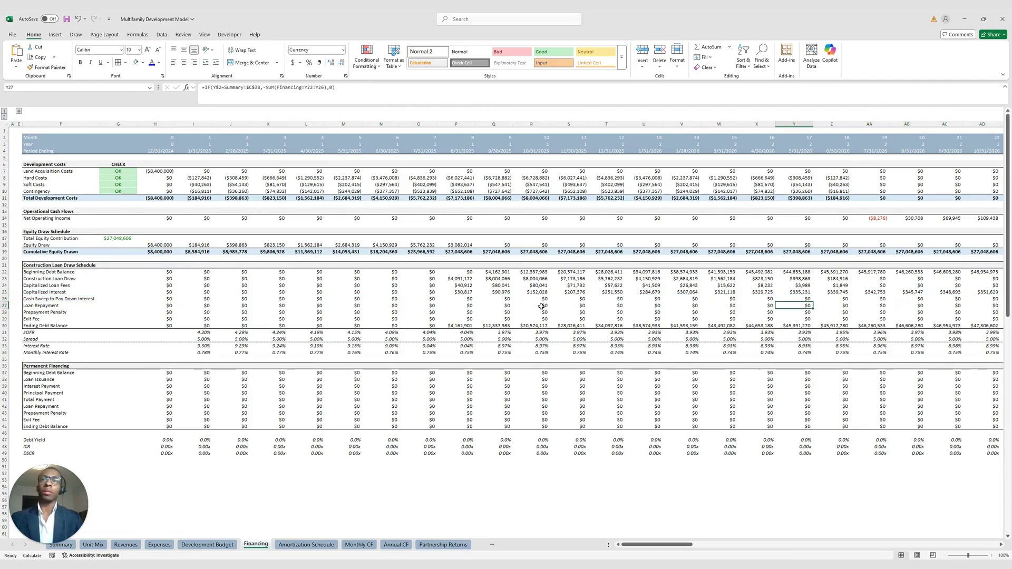
Step: Expand the SOFR curve columns, examine the January 2025 cash sweep and Capitalized Interest formulas without changing them, and collapse the columns again
{"action": "left_click", "coordinate": [18, 111]}
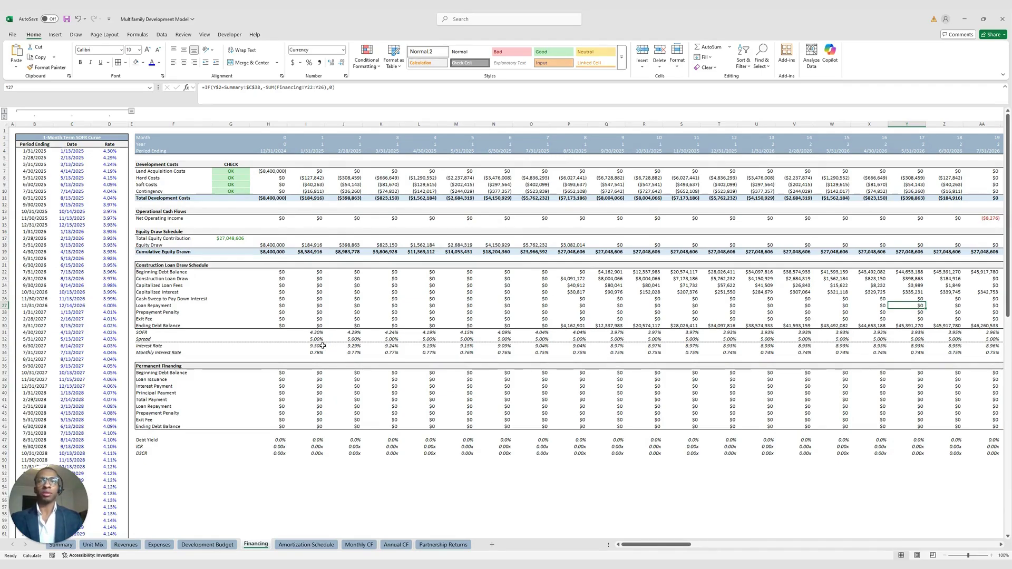
{"action": "double_click", "coordinate": [322, 298]}
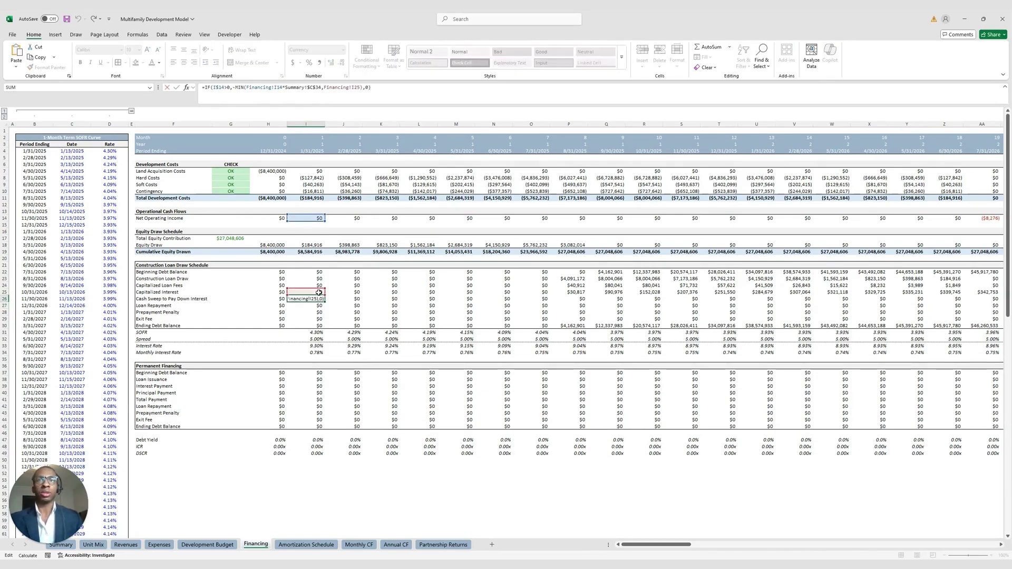
{"action": "key", "text": "Escape"}
{"action": "double_click", "coordinate": [319, 291]}
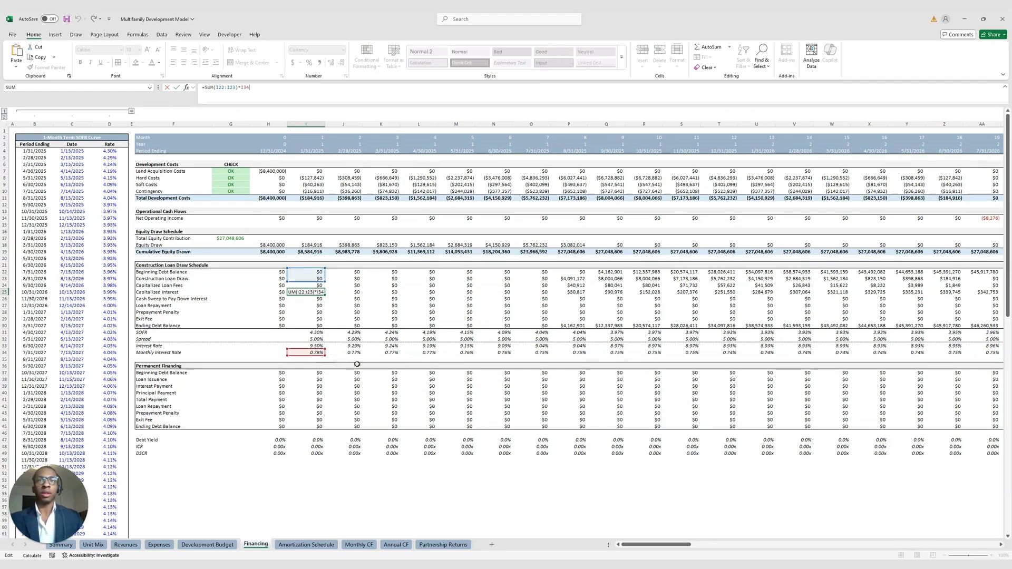
{"action": "key", "text": "Escape"}
{"action": "left_click", "coordinate": [131, 111]}
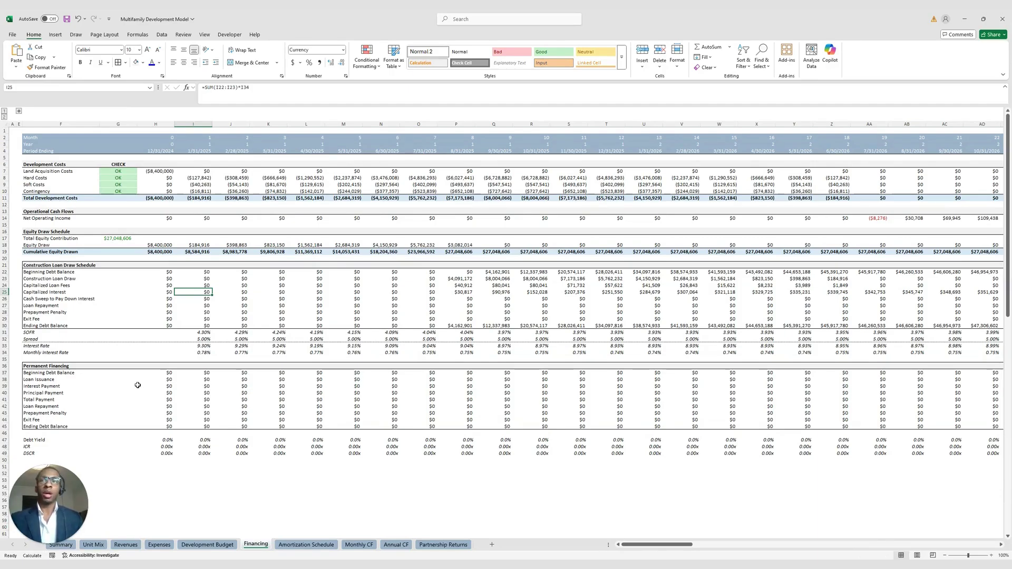
Step: Follow the Interest Payment row under Permanent Financing from April 2025 forward to July 2027
{"action": "left_click", "coordinate": [306, 386]}
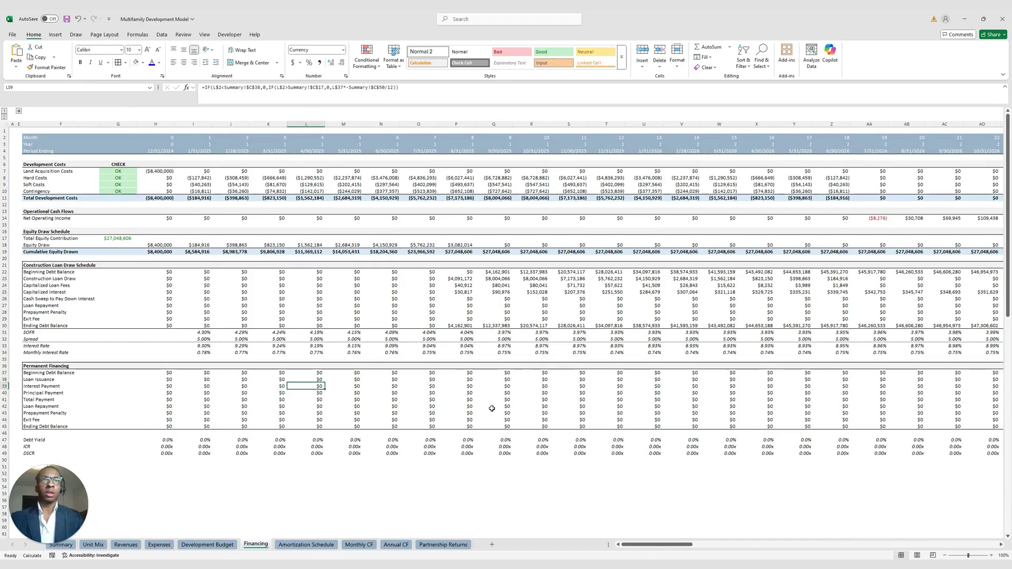
{"action": "key", "text": "Right"}
{"action": "key", "text": "Right"}
{"action": "key", "text": "Right"}
{"action": "key", "text": "Right"}
{"action": "key", "text": "Right"}
{"action": "key", "text": "Right"}
{"action": "key", "text": "Right"}
{"action": "key", "text": "Right"}
{"action": "key", "text": "Right"}
{"action": "key", "text": "Right"}
{"action": "key", "text": "Right"}
{"action": "key", "text": "Right"}
{"action": "key", "text": "Right"}
{"action": "key", "text": "Right"}
{"action": "key", "text": "Right"}
{"action": "key", "text": "Right"}
{"action": "key", "text": "Right"}
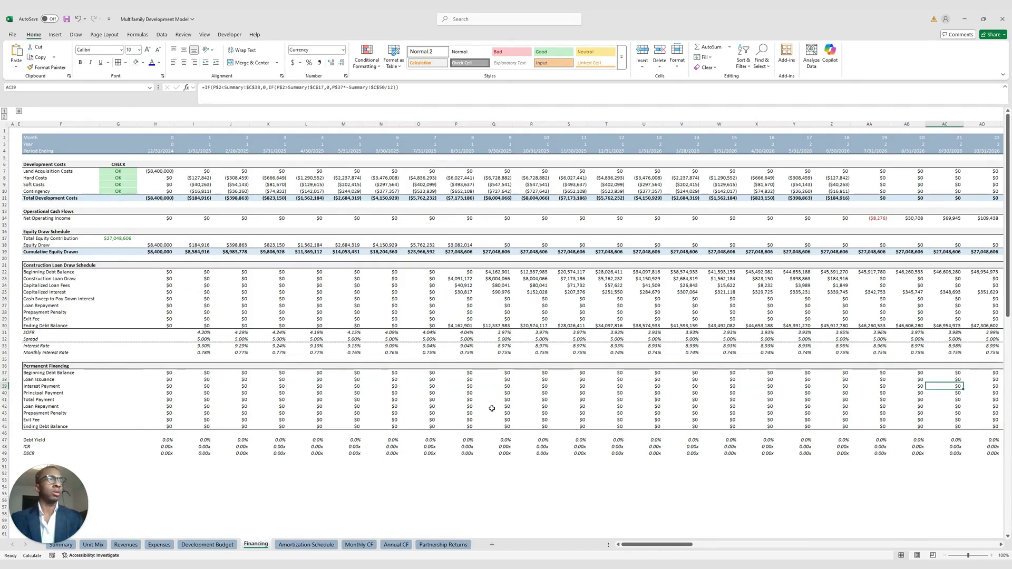
{"action": "key", "text": "Right"}
{"action": "key", "text": "Right"}
{"action": "key", "text": "Right"}
{"action": "key", "text": "Right"}
{"action": "key", "text": "Right"}
{"action": "key", "text": "Right"}
{"action": "key", "text": "Right"}
{"action": "key", "text": "Right"}
{"action": "key", "text": "Right"}
{"action": "key", "text": "Right"}
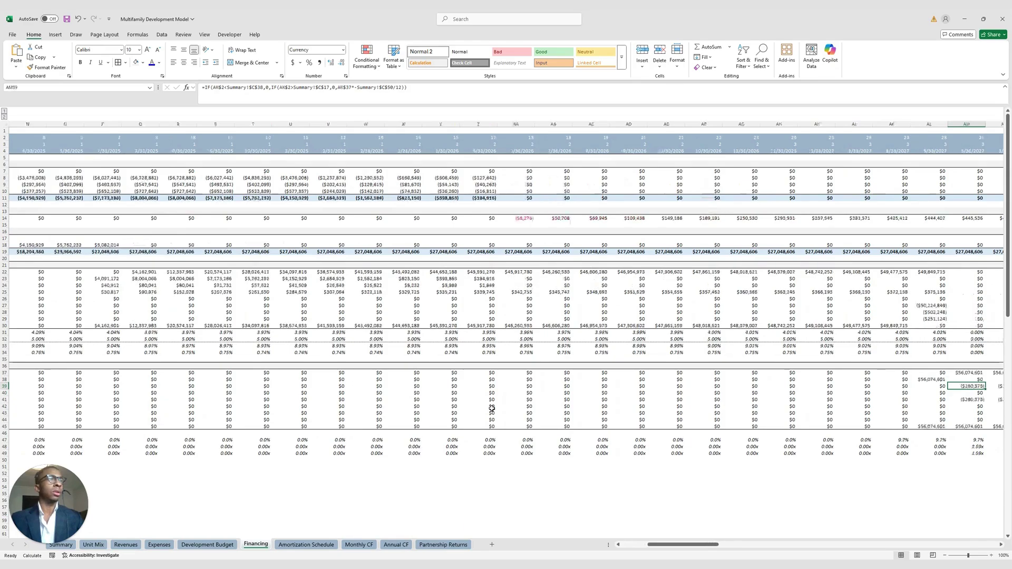
Step: Examine the June 2027 refinancing month, comparing the construction Loan Repayment formula with the permanent Loan Issuance formula
{"action": "key", "text": "Left"}
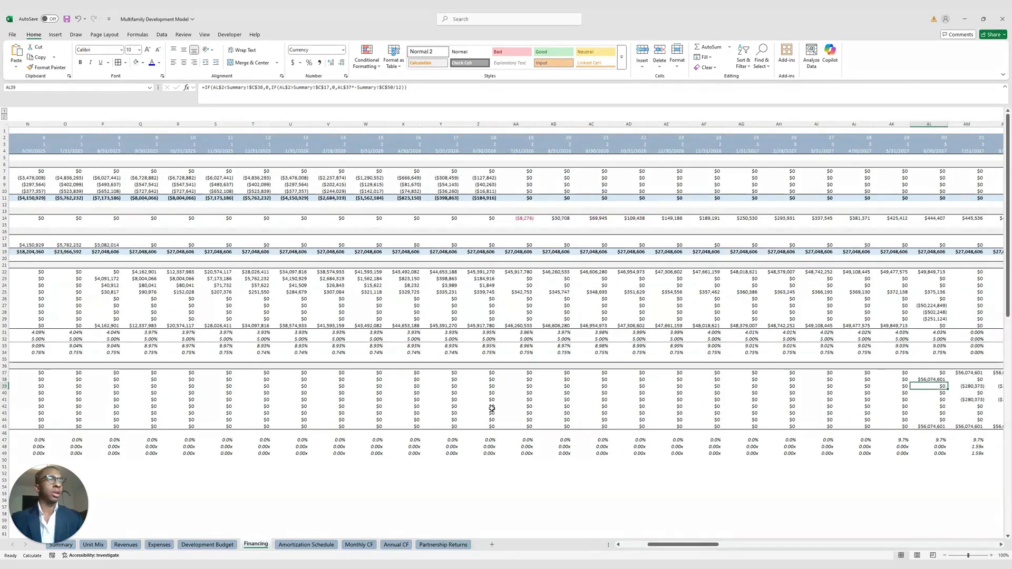
{"action": "key", "text": "Up"}
{"action": "key", "text": "Up"}
{"action": "key", "text": "Up"}
{"action": "key", "text": "Up"}
{"action": "key", "text": "Up"}
{"action": "key", "text": "Up"}
{"action": "key", "text": "Up"}
{"action": "key", "text": "Up"}
{"action": "key", "text": "Up"}
{"action": "key", "text": "Up"}
{"action": "key", "text": "Up"}
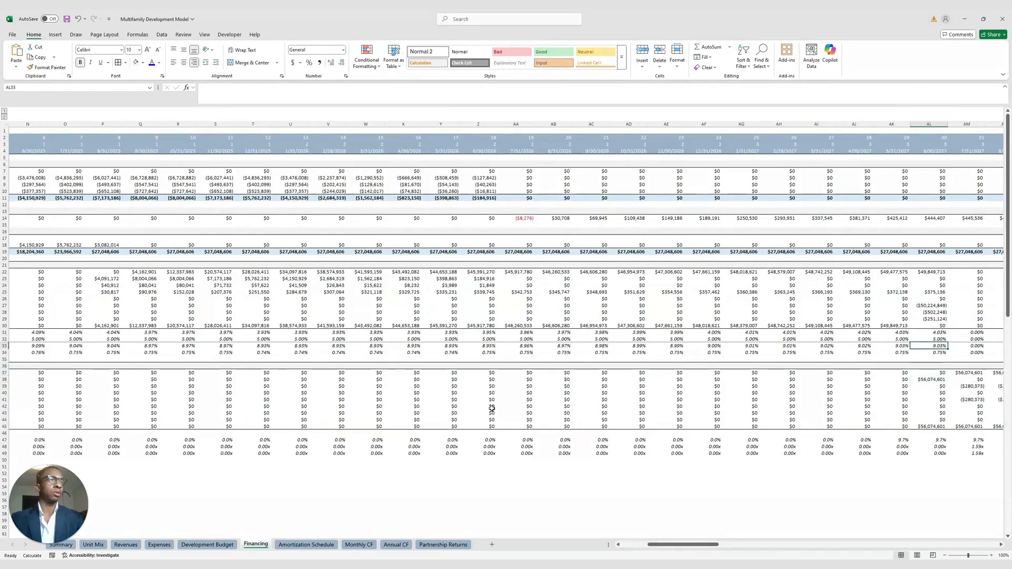
{"action": "key", "text": "Down"}
{"action": "key", "text": "Down"}
{"action": "key", "text": "Down"}
{"action": "key", "text": "Down"}
{"action": "key", "text": "Down"}
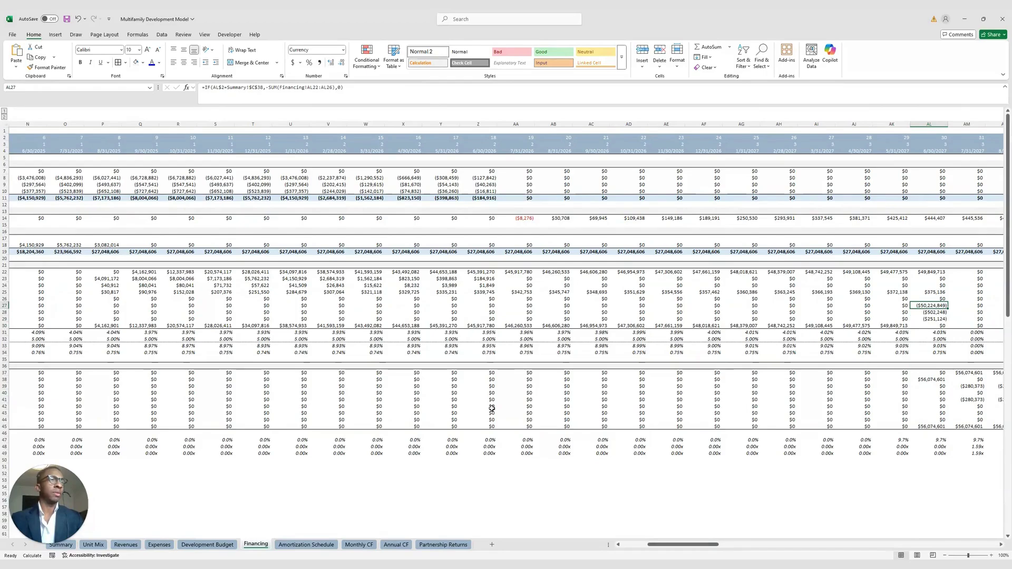
{"action": "key", "text": "Down"}
{"action": "key", "text": "Down"}
{"action": "key", "text": "Down"}
{"action": "key", "text": "Down"}
{"action": "key", "text": "Down"}
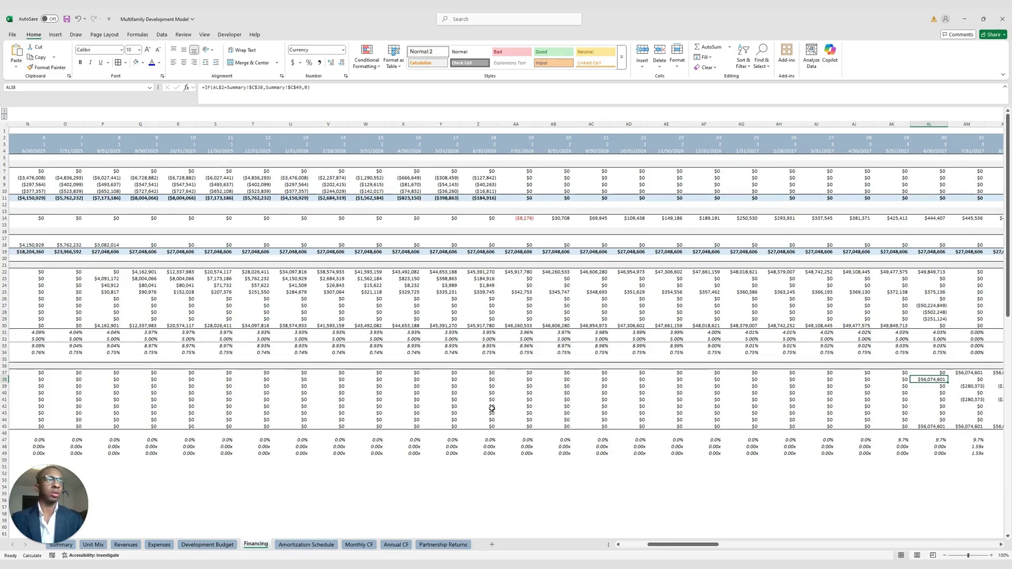
Step: Check the permanent Loan Issuance formula in the months from July through September 2027
{"action": "key", "text": "Right"}
{"action": "key", "text": "Right"}
{"action": "key", "text": "Right"}
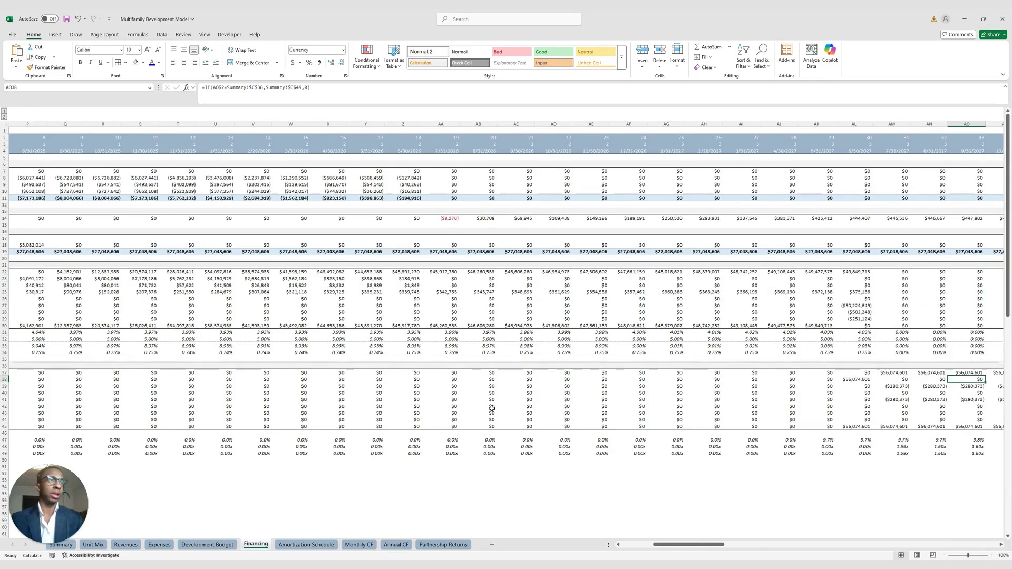
{"action": "key", "text": "Left"}
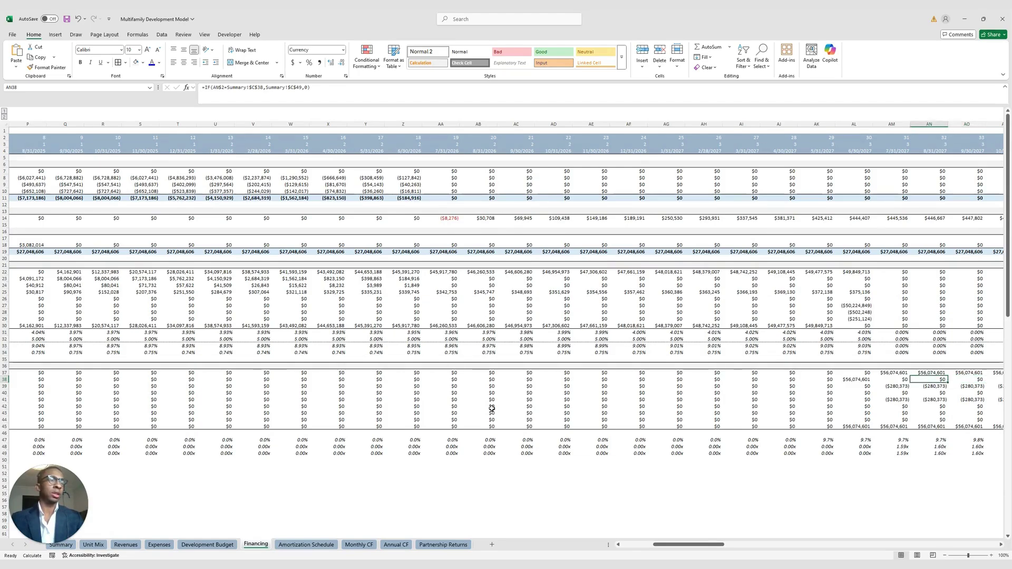
{"action": "key", "text": "Left"}
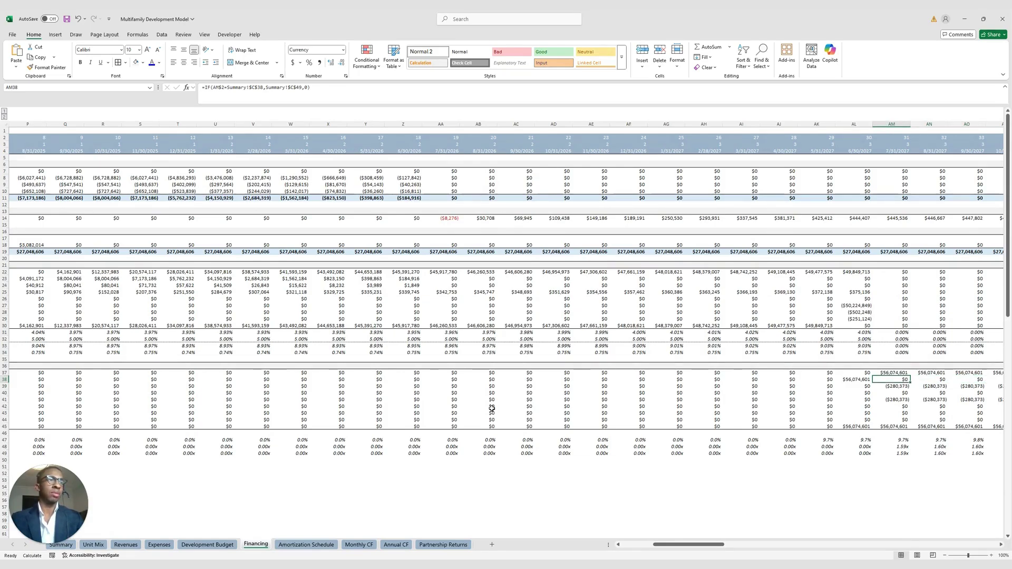
Step: Follow the permanent loan's Interest Payment row through the interest-only period from July 2027 to August 2029
{"action": "key", "text": "Down"}
{"action": "key", "text": "Right"}
{"action": "key", "text": "Right"}
{"action": "key", "text": "Right"}
{"action": "key", "text": "Right"}
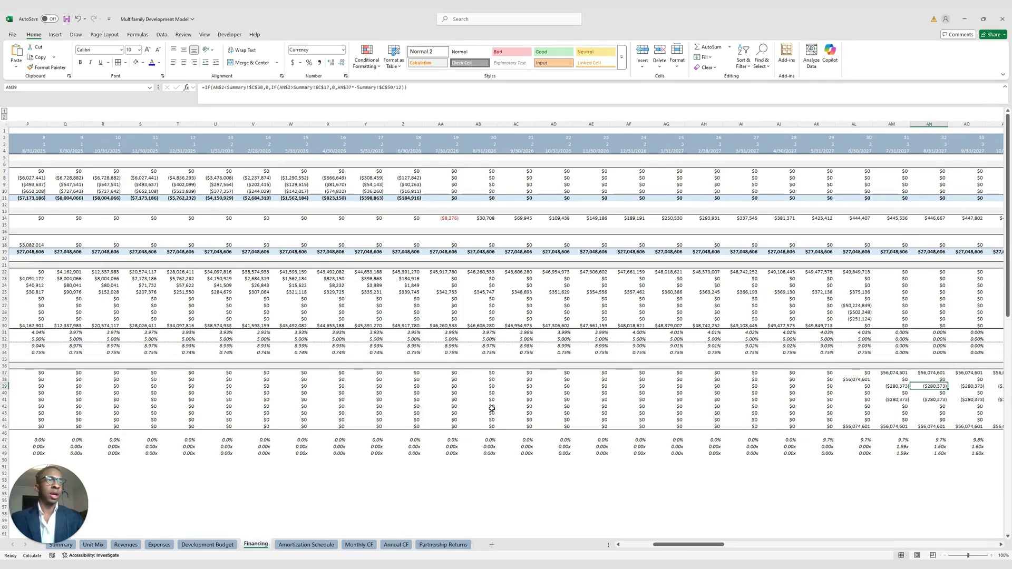
{"action": "key", "text": "Right"}
{"action": "key", "text": "Right"}
{"action": "key", "text": "Right"}
{"action": "key", "text": "Right"}
{"action": "key", "text": "Right"}
{"action": "key", "text": "Right"}
{"action": "key", "text": "Right"}
{"action": "key", "text": "Right"}
{"action": "key", "text": "Right"}
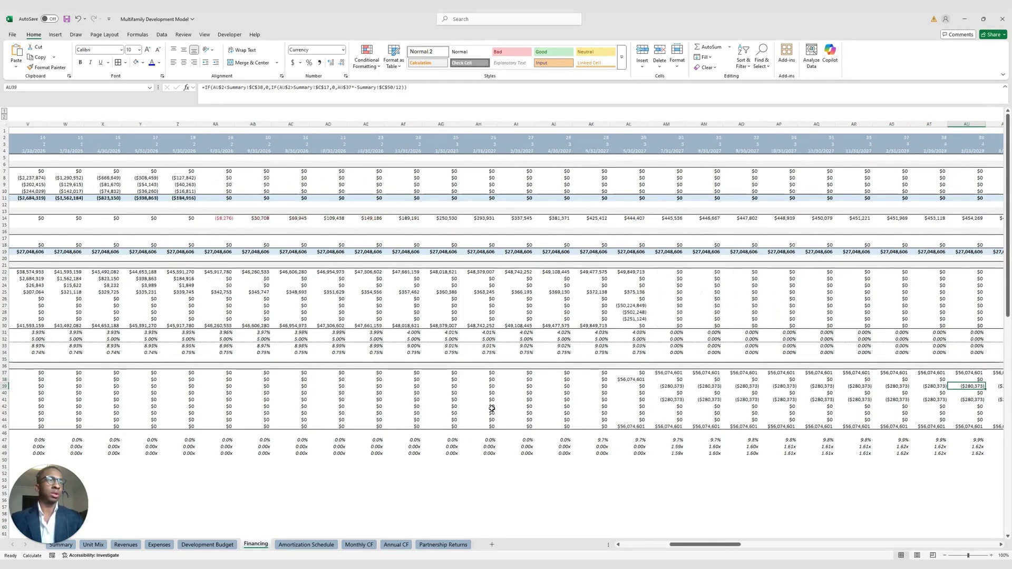
{"action": "key", "text": "Right"}
{"action": "key", "text": "Right"}
{"action": "key", "text": "Right"}
{"action": "key", "text": "Right"}
{"action": "key", "text": "Right"}
{"action": "key", "text": "Right"}
{"action": "key", "text": "Right"}
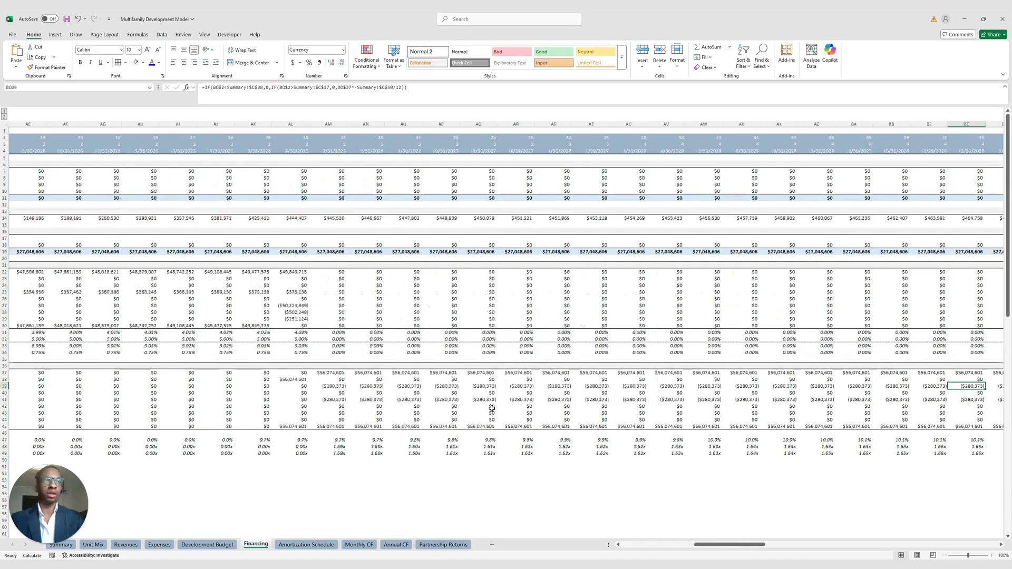
{"action": "key", "text": "Right"}
{"action": "key", "text": "Right"}
{"action": "key", "text": "Right"}
{"action": "key", "text": "Right"}
{"action": "key", "text": "Right"}
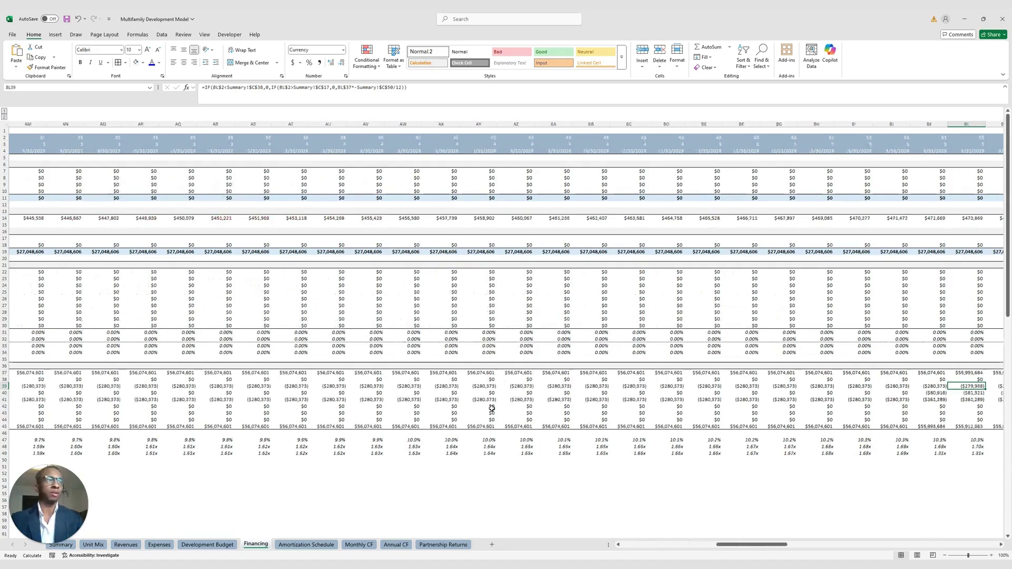
Step: Inspect the Principal Payment formulas where amortization begins, going from September 2029 back to March 2029
{"action": "key", "text": "Down"}
{"action": "key", "text": "Right"}
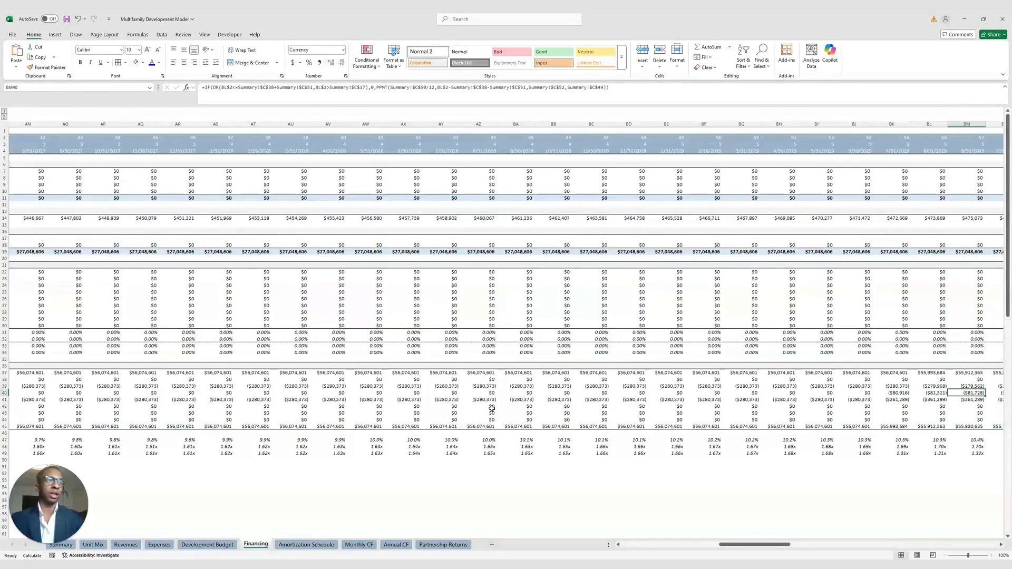
{"action": "key", "text": "Left"}
{"action": "key", "text": "Left"}
{"action": "key", "text": "Left"}
{"action": "key", "text": "Left"}
{"action": "key", "text": "Left"}
{"action": "key", "text": "Left"}
{"action": "key", "text": "Left"}
{"action": "key", "text": "Left"}
{"action": "key", "text": "Left"}
{"action": "key", "text": "Left"}
{"action": "key", "text": "Left"}
{"action": "key", "text": "Left"}
{"action": "key", "text": "Left"}
{"action": "key", "text": "Left"}
{"action": "key", "text": "Left"}
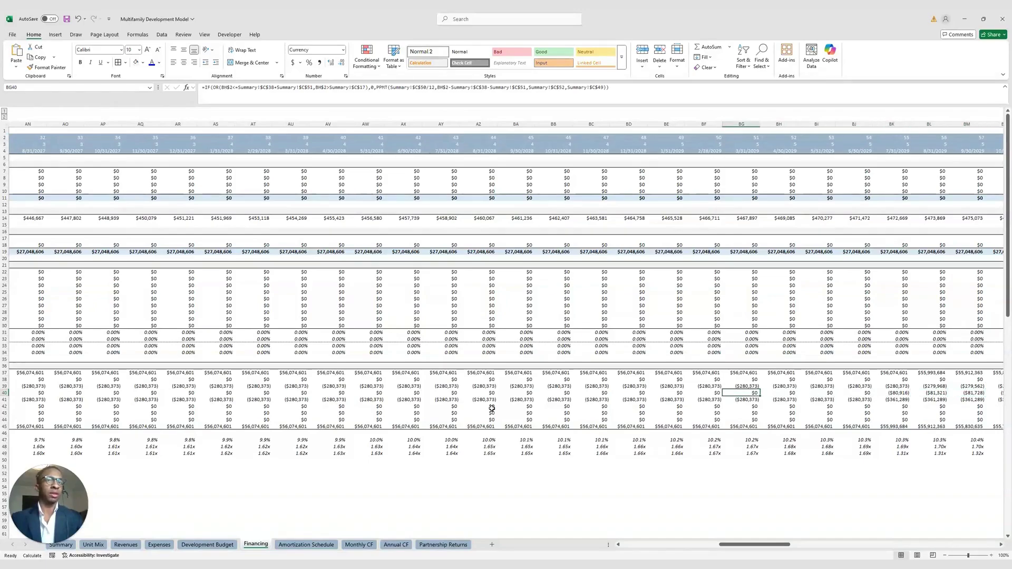
Step: Trace the Principal Payment row back through the interest-only months to June 2027, then return to the start of the sheet
{"action": "key", "text": "Left"}
{"action": "key", "text": "Left"}
{"action": "key", "text": "Left"}
{"action": "key", "text": "Left"}
{"action": "key", "text": "Left"}
{"action": "key", "text": "Left"}
{"action": "key", "text": "Left"}
{"action": "key", "text": "Left"}
{"action": "key", "text": "Left"}
{"action": "key", "text": "Left"}
{"action": "key", "text": "Left"}
{"action": "key", "text": "Left"}
{"action": "key", "text": "Left"}
{"action": "key", "text": "Left"}
{"action": "key", "text": "Left"}
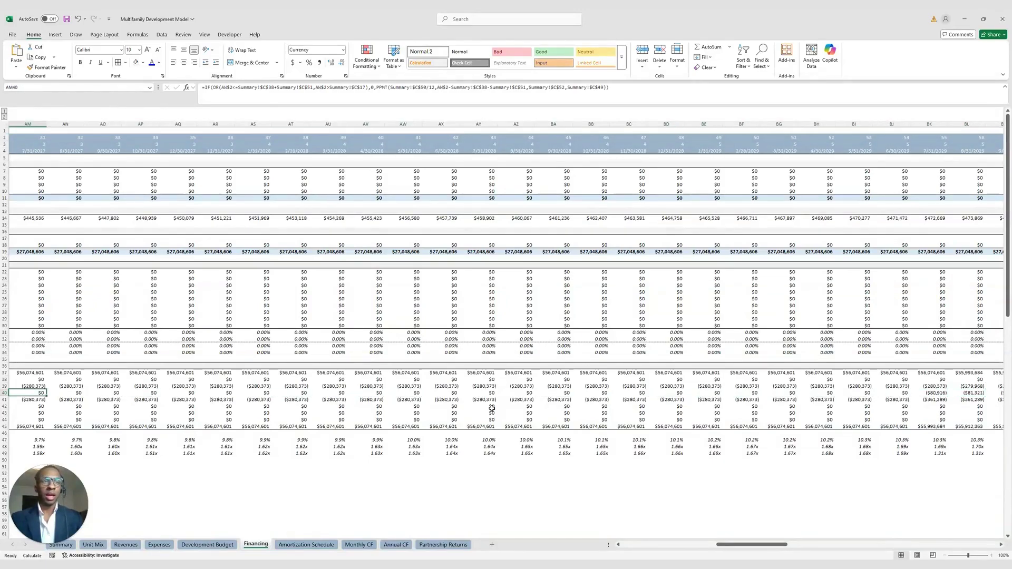
{"action": "key", "text": "Right"}
{"action": "key", "text": "Right"}
{"action": "key", "text": "Right"}
{"action": "key", "text": "Right"}
{"action": "key", "text": "Right"}
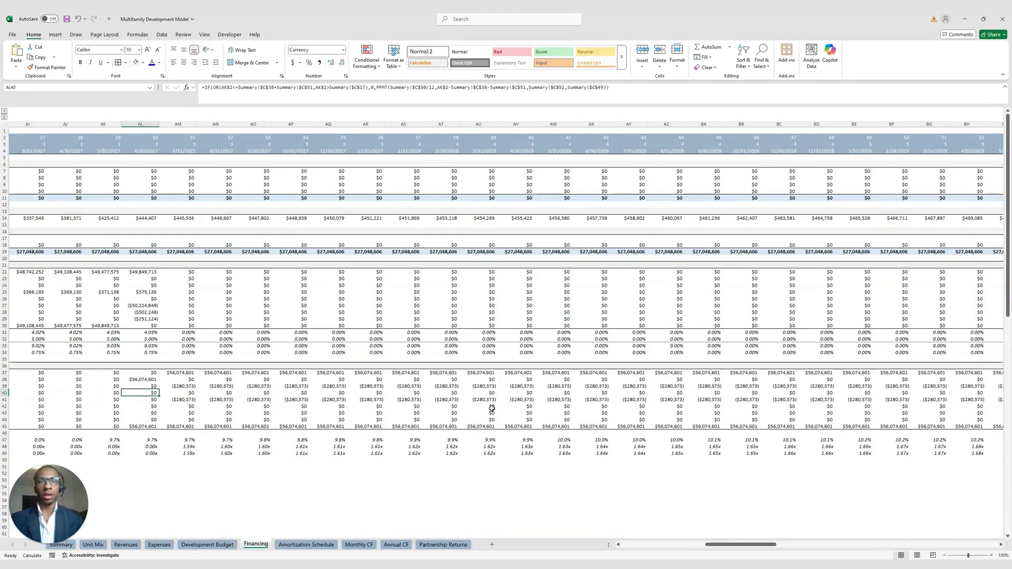
{"action": "key", "text": "Home"}
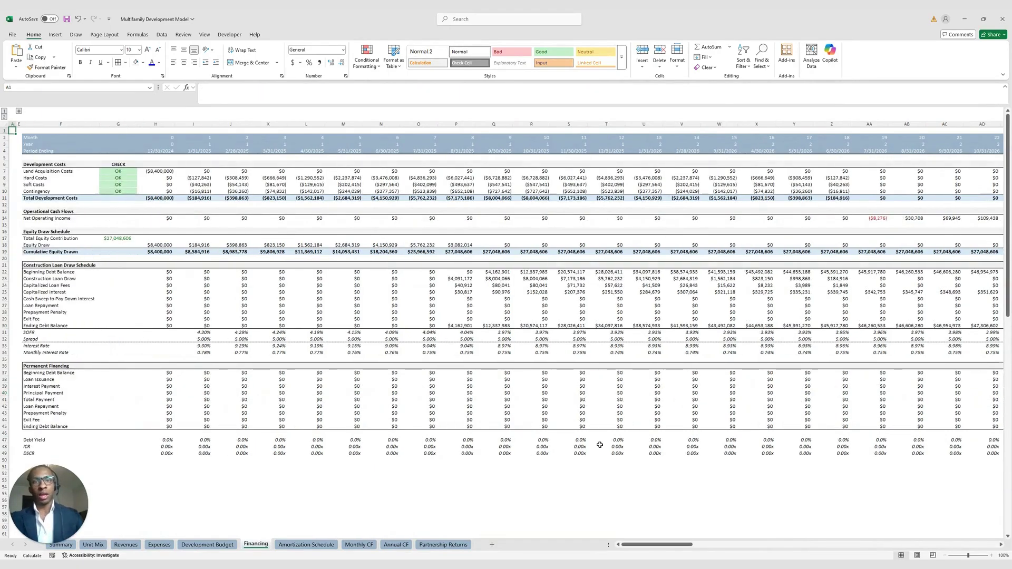
Step: Open the Amortization Schedule sheet and move up the Interest column to check its formulas for the earlier loan payments
{"action": "key", "text": "ctrl+Page_Down"}
{"action": "key", "text": "Up"}
{"action": "key", "text": "Up"}
{"action": "key", "text": "Up"}
{"action": "key", "text": "Up"}
{"action": "key", "text": "Up"}
{"action": "key", "text": "Up"}
{"action": "key", "text": "Up"}
{"action": "key", "text": "Up"}
{"action": "key", "text": "Up"}
{"action": "key", "text": "Up"}
{"action": "key", "text": "Up"}
{"action": "key", "text": "Up"}
{"action": "key", "text": "Up"}
{"action": "key", "text": "Up"}
{"action": "key", "text": "Up"}
{"action": "key", "text": "Up"}
{"action": "key", "text": "Up"}
{"action": "key", "text": "Up"}
{"action": "key", "text": "Up"}
{"action": "key", "text": "Up"}
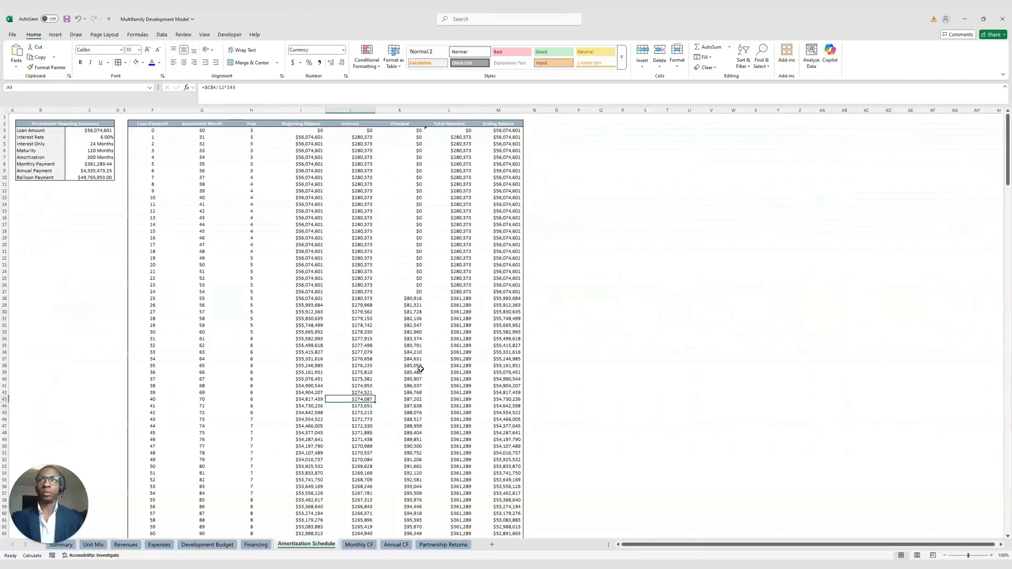
{"action": "key", "text": "Up"}
{"action": "key", "text": "Up"}
{"action": "key", "text": "Up"}
{"action": "key", "text": "Up"}
{"action": "key", "text": "Up"}
{"action": "key", "text": "Up"}
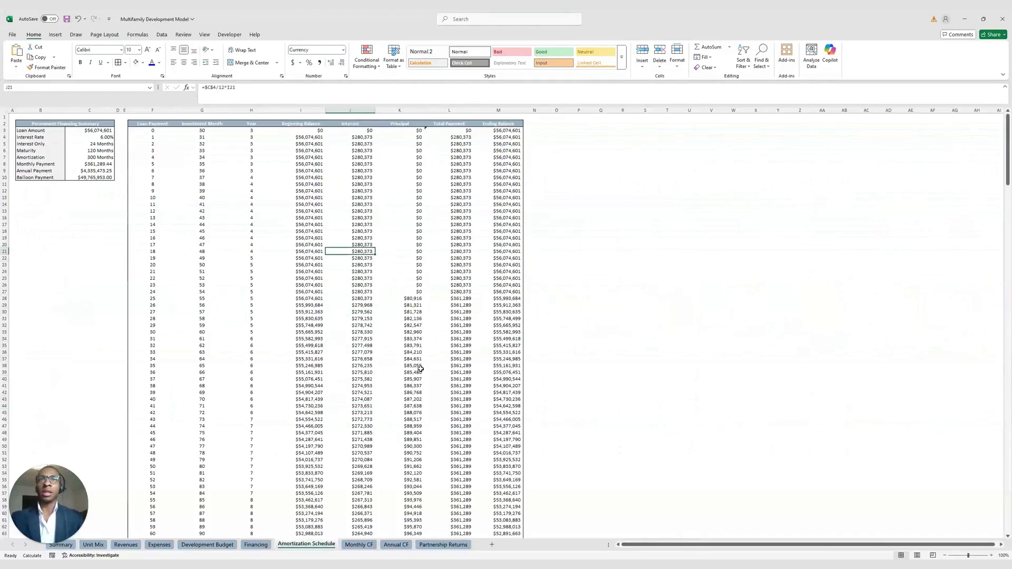
Step: Inspect the formulas behind the Year, Investment Month and Loan Payment columns in the row for loan payment 14
{"action": "key", "text": "Left"}
{"action": "key", "text": "Left"}
{"action": "key", "text": "Left"}
{"action": "key", "text": "Left"}
{"action": "key", "text": "Left"}
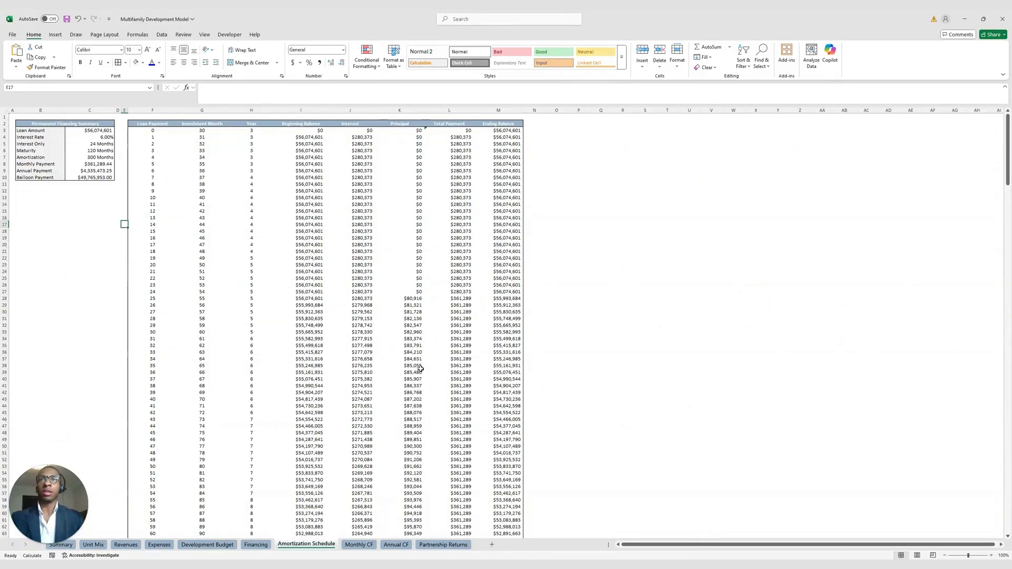
{"action": "key", "text": "Right"}
{"action": "key", "text": "Right"}
{"action": "key", "text": "Right"}
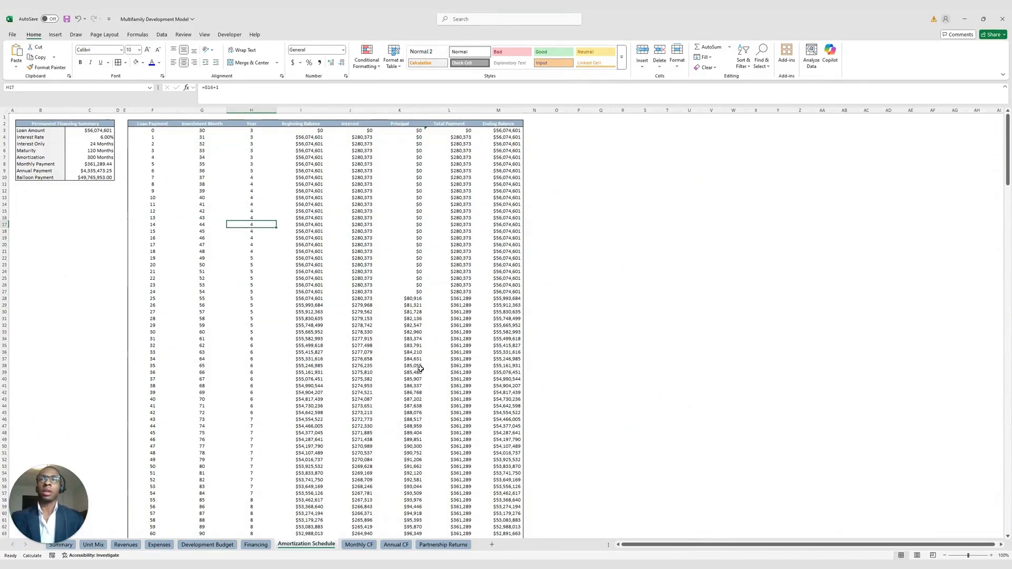
{"action": "key", "text": "Left"}
{"action": "key", "text": "Left"}
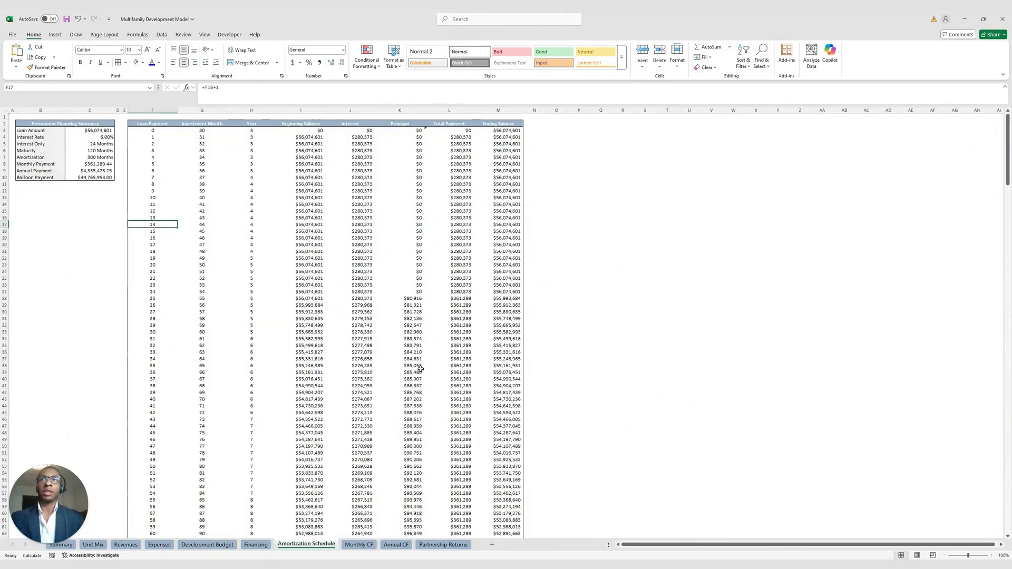
Step: Glance back at the Financing sheet, then check the Amortization Schedule formulas from Investment Month through Interest for loan payment 14
{"action": "key", "text": "ctrl+Page_Up"}
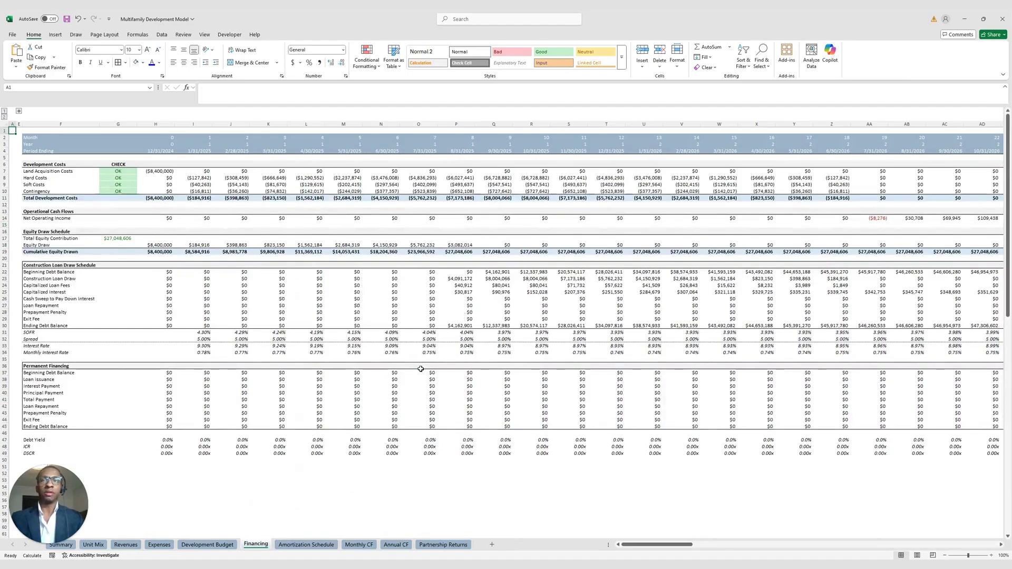
{"action": "key", "text": "ctrl+Page_Down"}
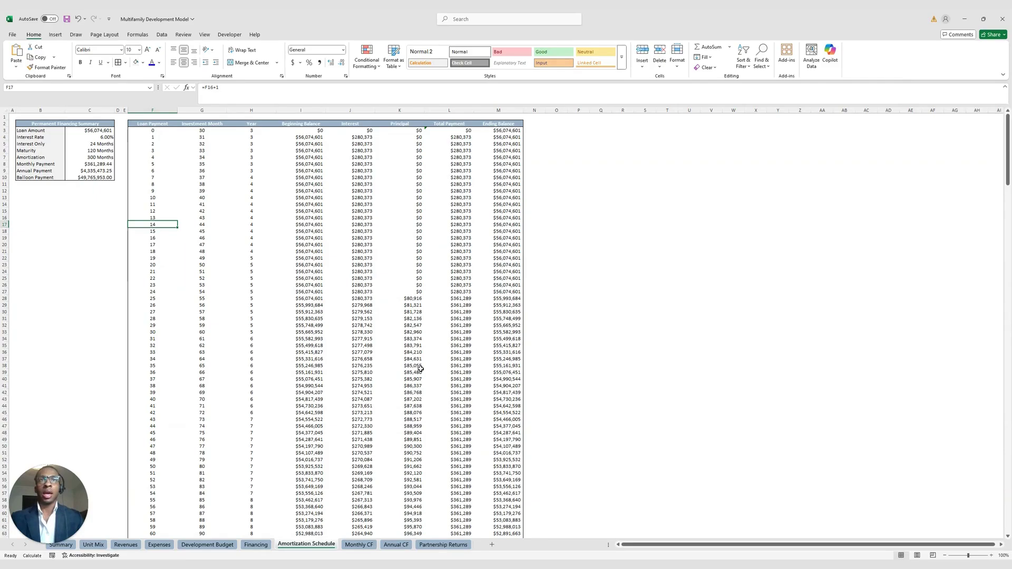
{"action": "key", "text": "Right"}
{"action": "key", "text": "Right"}
{"action": "key", "text": "Right"}
{"action": "key", "text": "Right"}
{"action": "key", "text": "Right"}
{"action": "key", "text": "Left"}
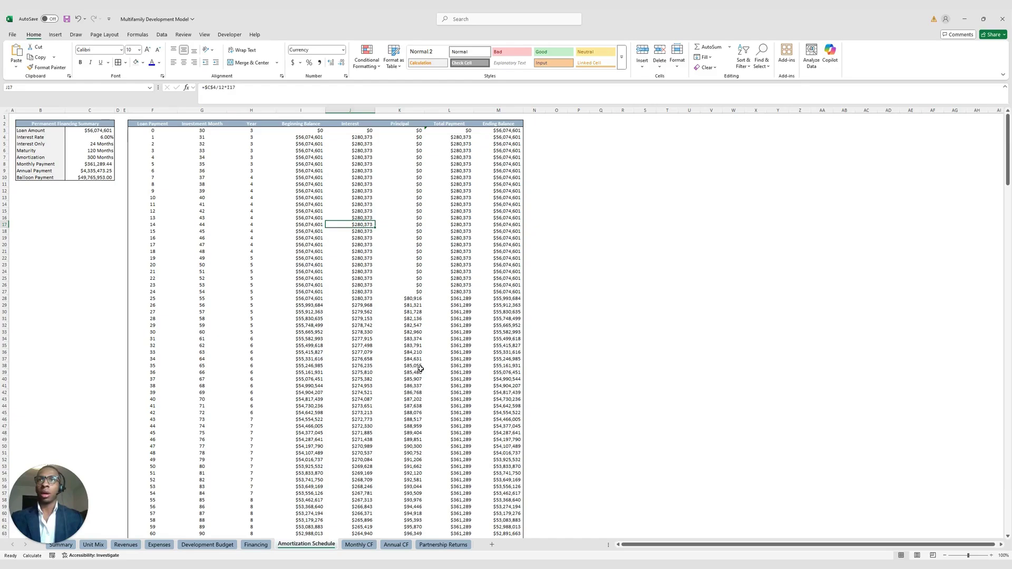
Step: Go to the Permanent Financing Summary box and inspect the Balloon Payment formula
{"action": "key", "text": "Left"}
{"action": "key", "text": "Left"}
{"action": "key", "text": "Left"}
{"action": "key", "text": "Left"}
{"action": "key", "text": "Left"}
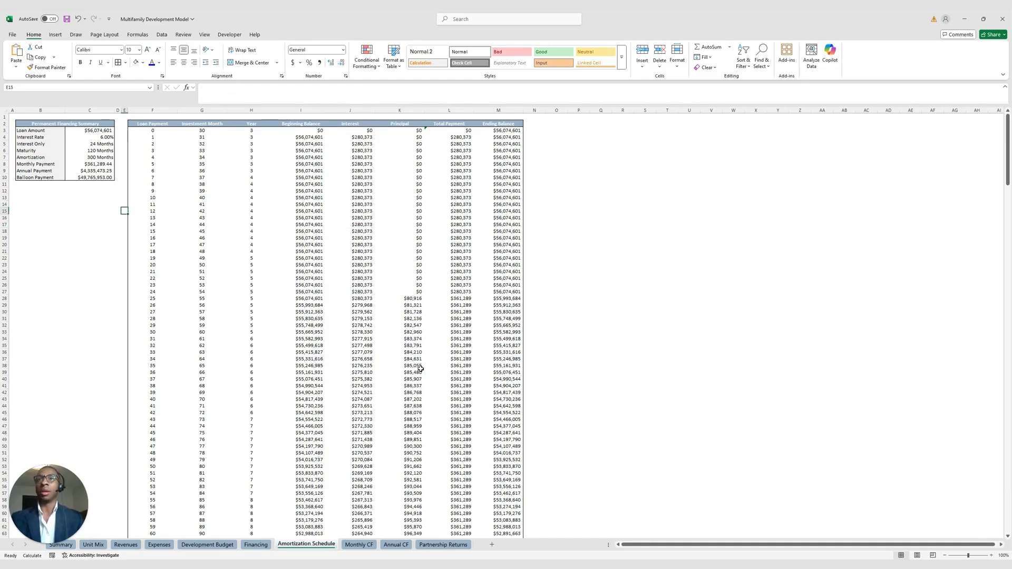
{"action": "key", "text": "Up"}
{"action": "key", "text": "Up"}
{"action": "key", "text": "Left"}
{"action": "key", "text": "Left"}
{"action": "key", "text": "Up"}
{"action": "key", "text": "Up"}
{"action": "key", "text": "Up"}
{"action": "key", "text": "Up"}
{"action": "key", "text": "Up"}
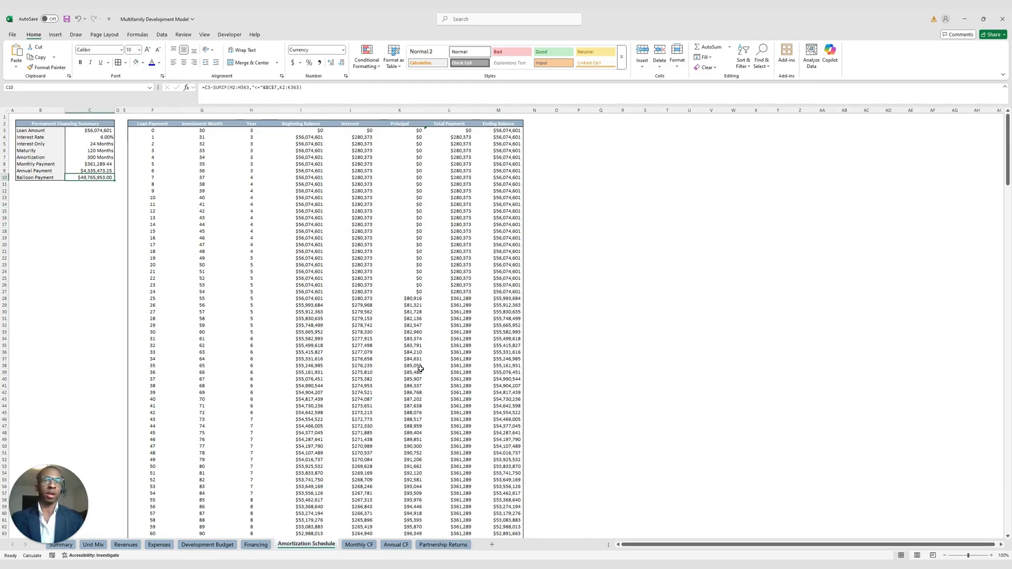
Step: Open the Monthly CF sheet at its Revenues section and compare its layout with the Annual CF sheet
{"action": "key", "text": "ctrl+Page_Down"}
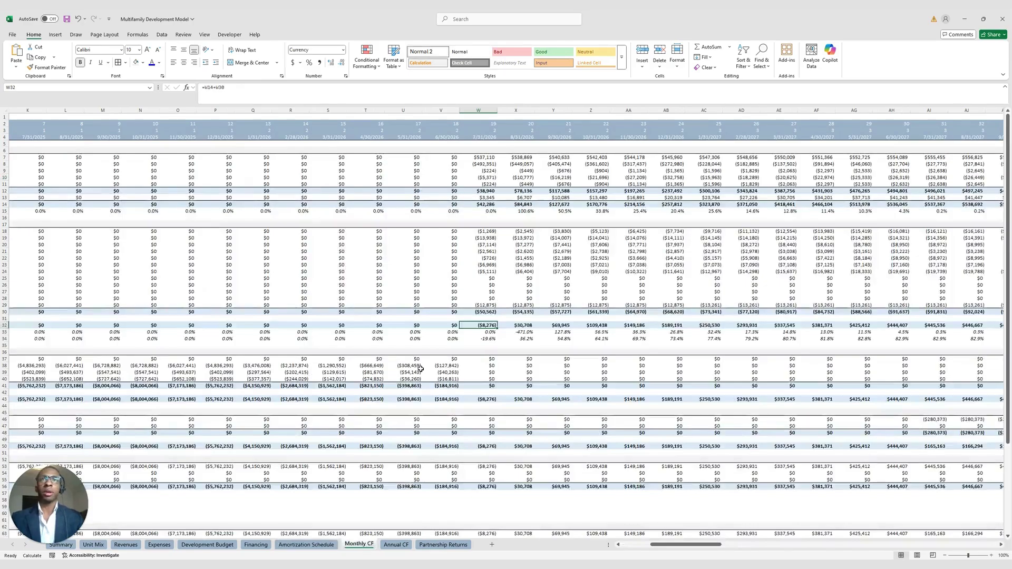
{"action": "key", "text": "ctrl+Home"}
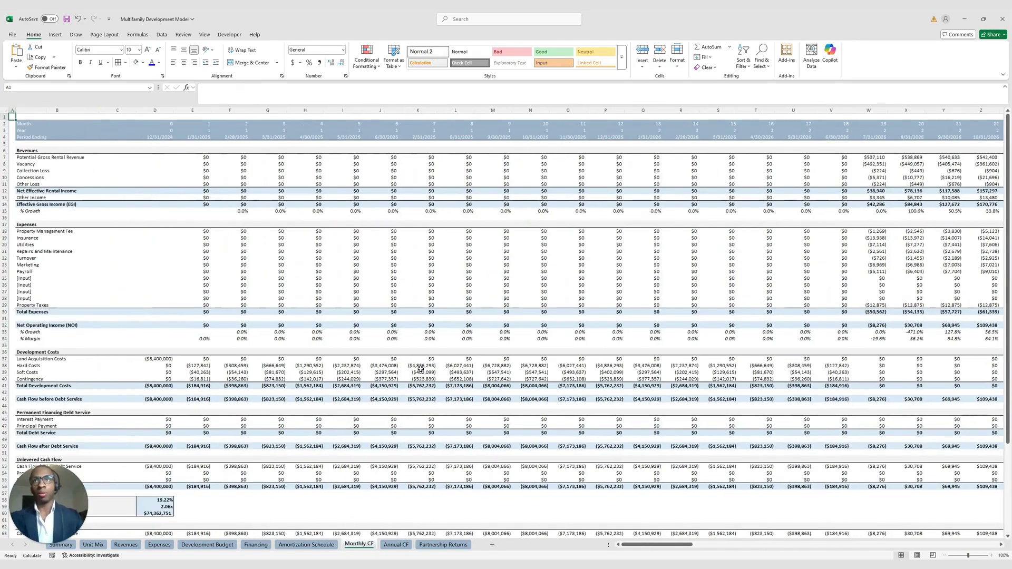
{"action": "key", "text": "Down"}
{"action": "key", "text": "Down"}
{"action": "key", "text": "Down"}
{"action": "key", "text": "Down"}
{"action": "key", "text": "Down"}
{"action": "key", "text": "Down"}
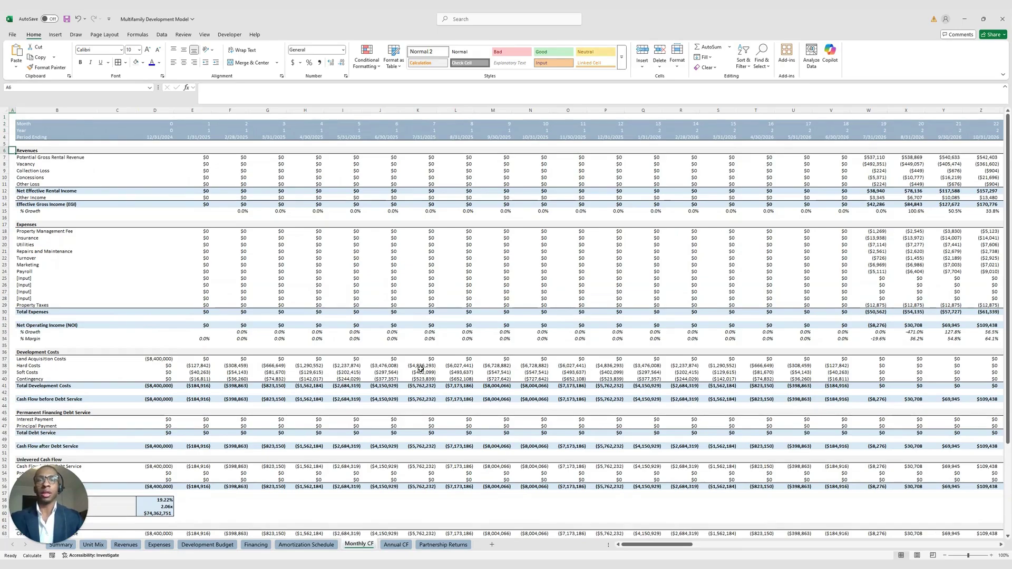
{"action": "key", "text": "ctrl+Page_Down"}
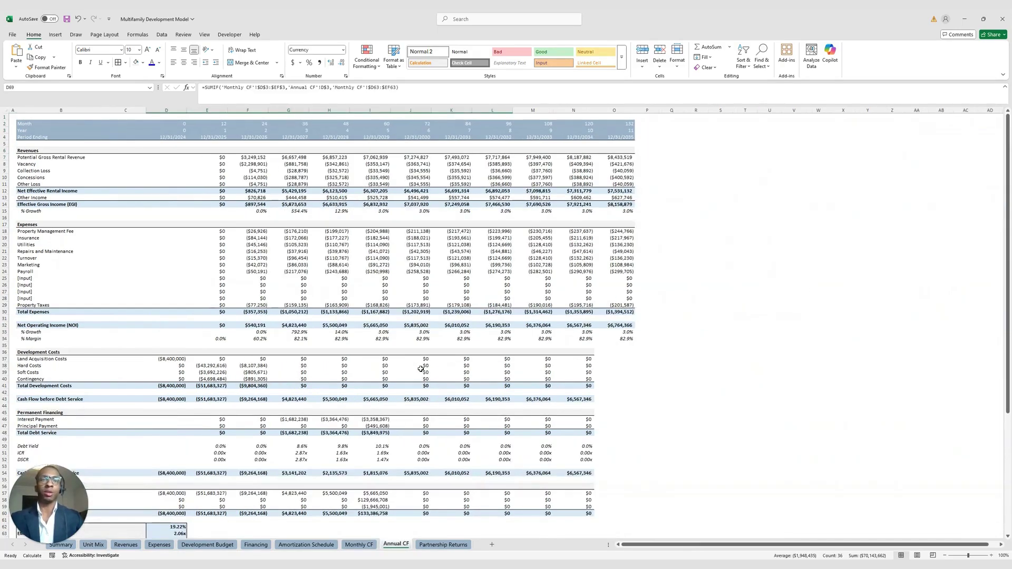
{"action": "key", "text": "ctrl+Page_Up"}
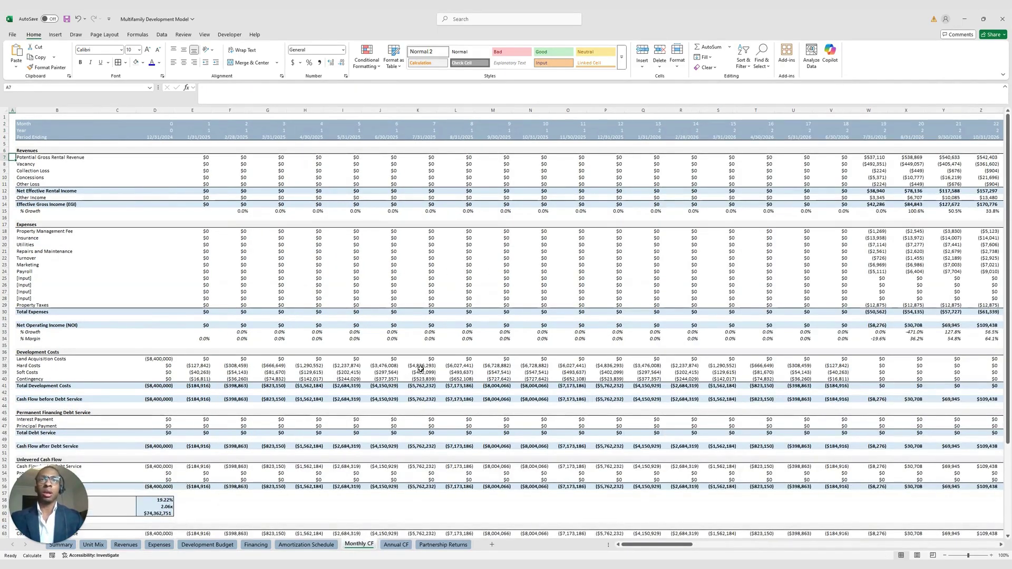
Step: Review the Monthly CF sheet from the revenue lines down to the unlevered and levered IRR, EM and Profit
{"action": "key", "text": "Down"}
{"action": "key", "text": "Down"}
{"action": "key", "text": "Down"}
{"action": "key", "text": "Down"}
{"action": "key", "text": "Down"}
{"action": "key", "text": "Down"}
{"action": "key", "text": "Down"}
{"action": "key", "text": "Down"}
{"action": "key", "text": "Right"}
{"action": "key", "text": "Right"}
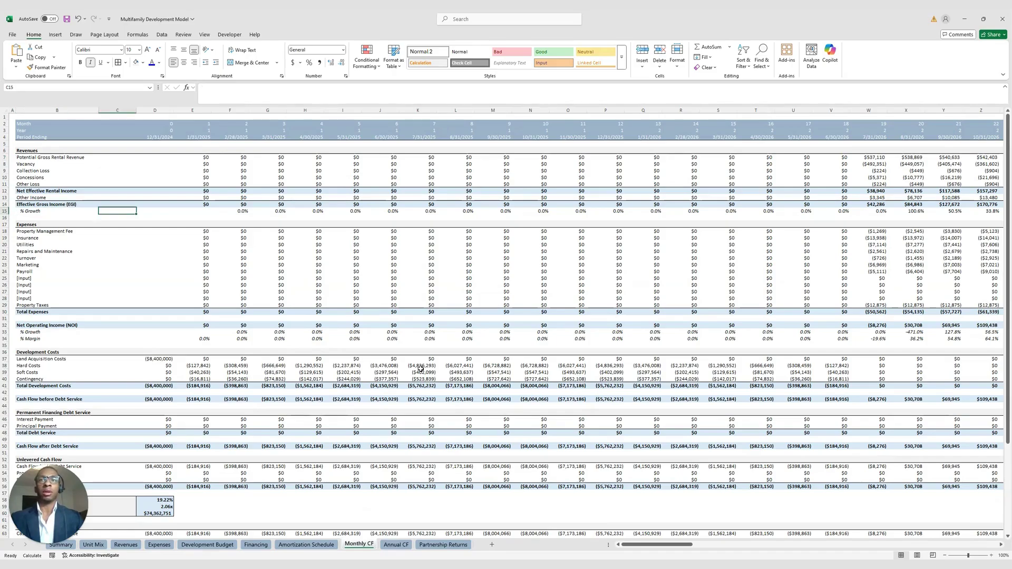
{"action": "key", "text": "Down"}
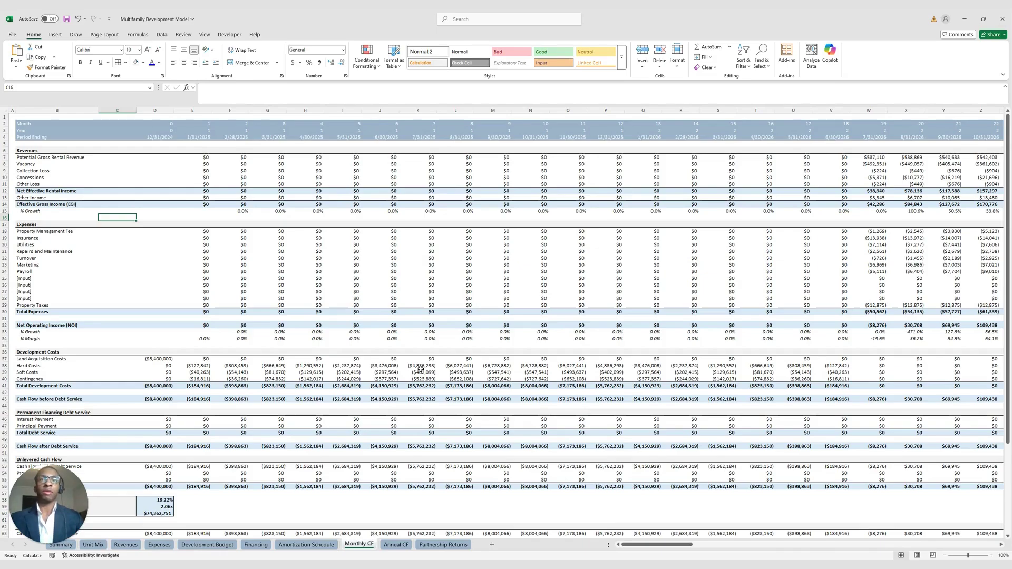
{"action": "scroll", "coordinate": [351, 408], "scroll_direction": "down", "scroll_amount": 5}
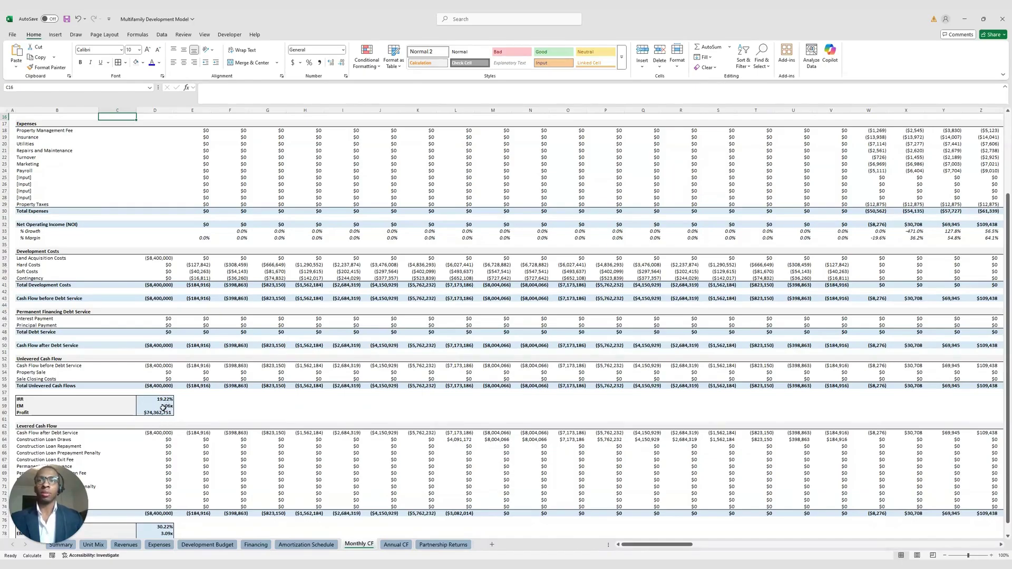
{"action": "scroll", "coordinate": [163, 408], "scroll_direction": "down", "scroll_amount": 5}
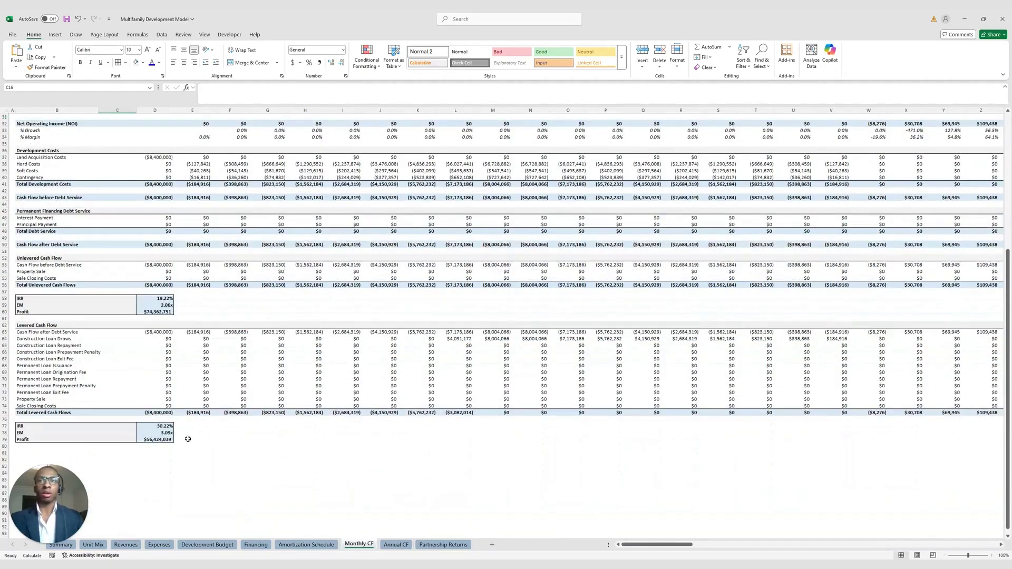
Step: Open the Annual CF sheet and review its debt metrics, unlevered and levered cash flows, returns and cash-on-cash lines
{"action": "left_click", "coordinate": [396, 547]}
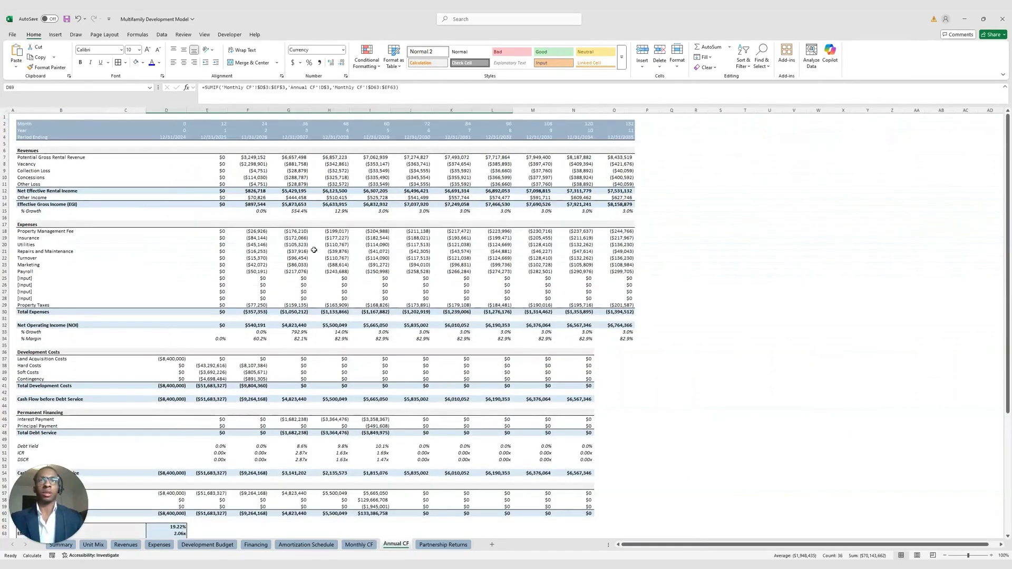
{"action": "scroll", "coordinate": [310, 302], "scroll_direction": "down", "scroll_amount": 7}
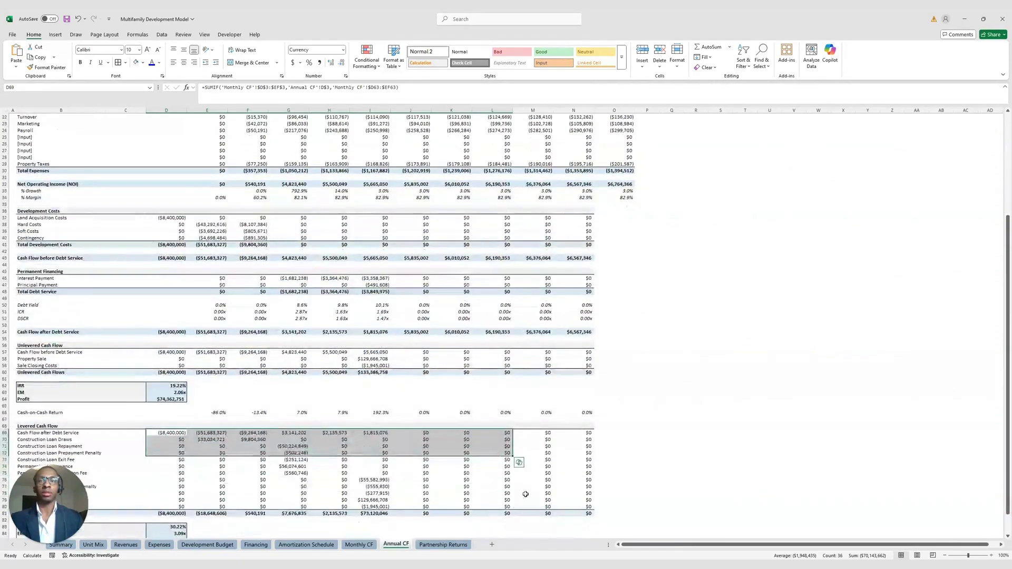
{"action": "left_click", "coordinate": [534, 486]}
{"action": "scroll", "coordinate": [574, 477], "scroll_direction": "down", "scroll_amount": 1}
{"action": "scroll", "coordinate": [578, 475], "scroll_direction": "down", "scroll_amount": 3}
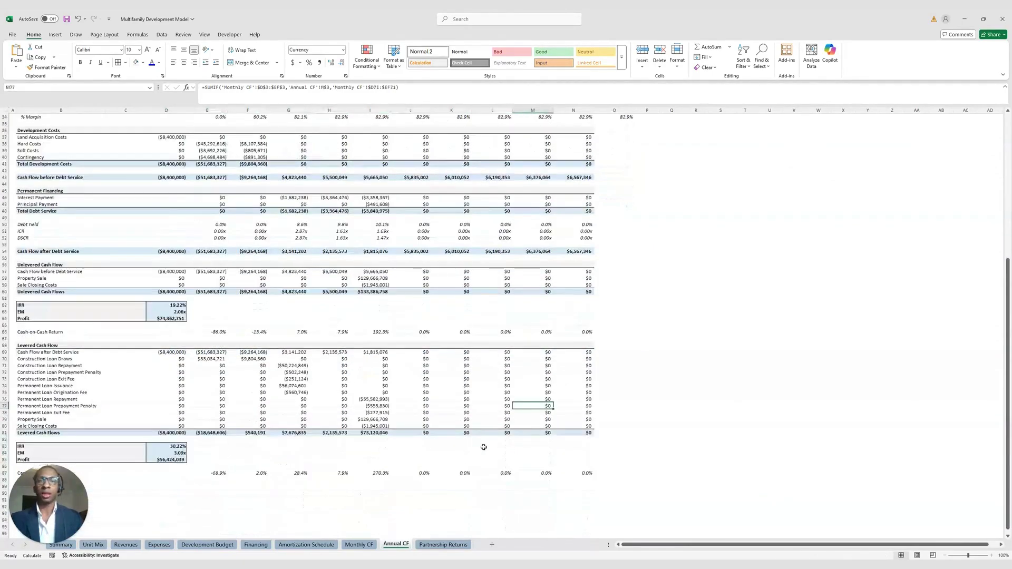
{"action": "scroll", "coordinate": [128, 349], "scroll_direction": "up", "scroll_amount": 3}
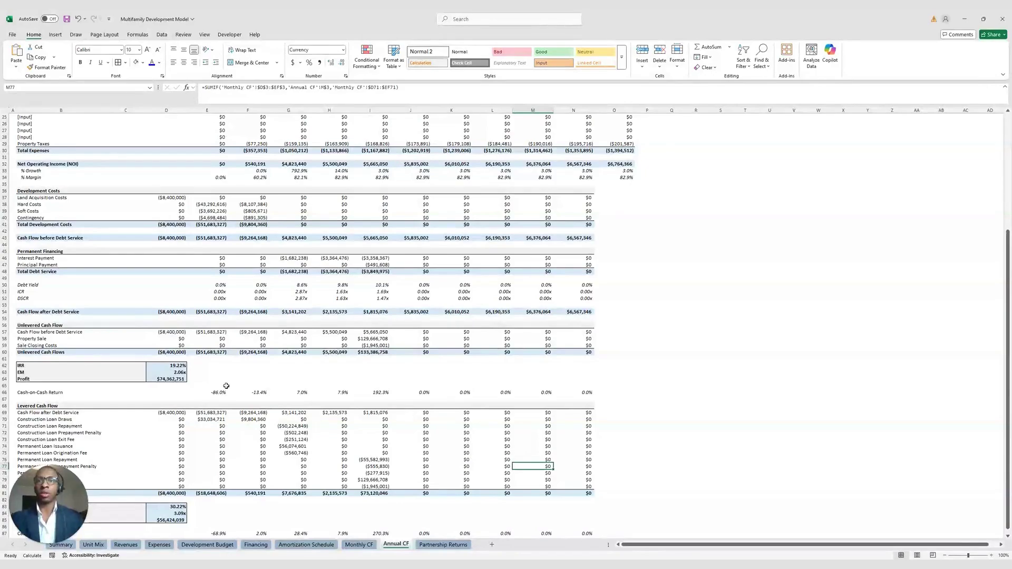
{"action": "scroll", "coordinate": [486, 432], "scroll_direction": "down", "scroll_amount": 3}
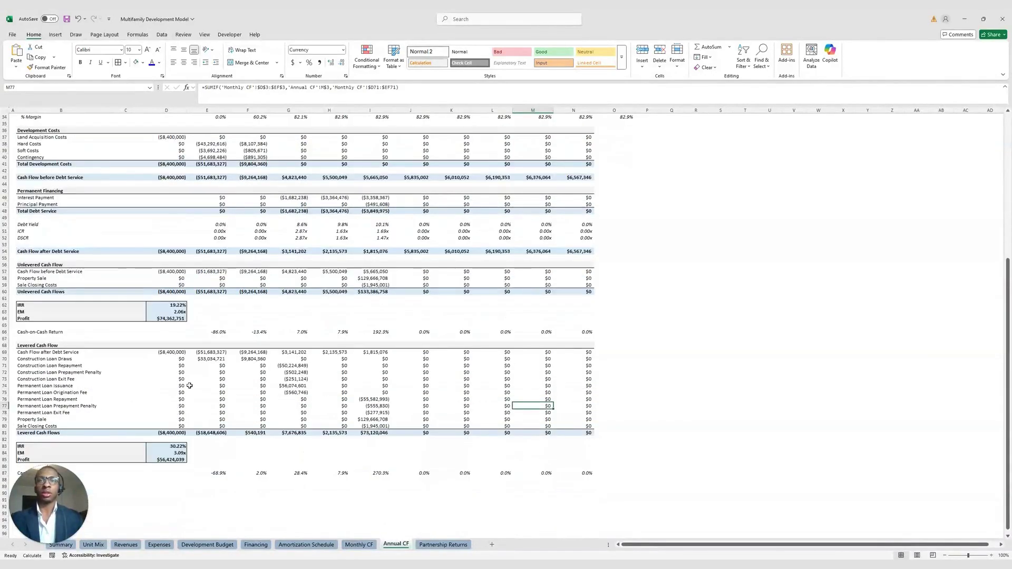
{"action": "scroll", "coordinate": [367, 410], "scroll_direction": "down", "scroll_amount": 1}
{"action": "scroll", "coordinate": [373, 515], "scroll_direction": "up", "scroll_amount": 4}
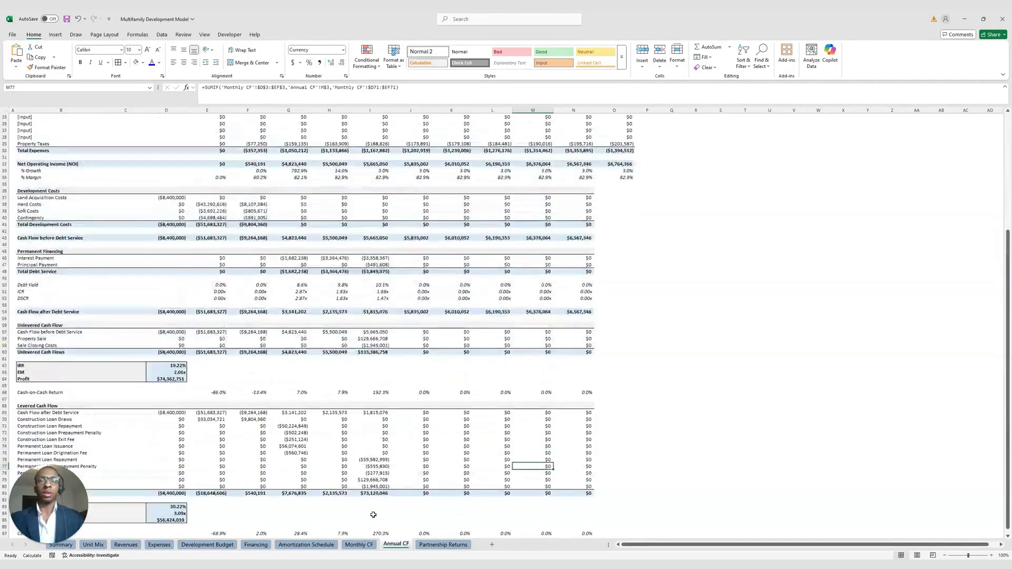
{"action": "scroll", "coordinate": [373, 515], "scroll_direction": "up", "scroll_amount": 3}
Step: View the Partnership Returns sheet, then return to Summary and examine the GP Equity Contribution input and surrounding assumptions
{"action": "left_click", "coordinate": [443, 545]}
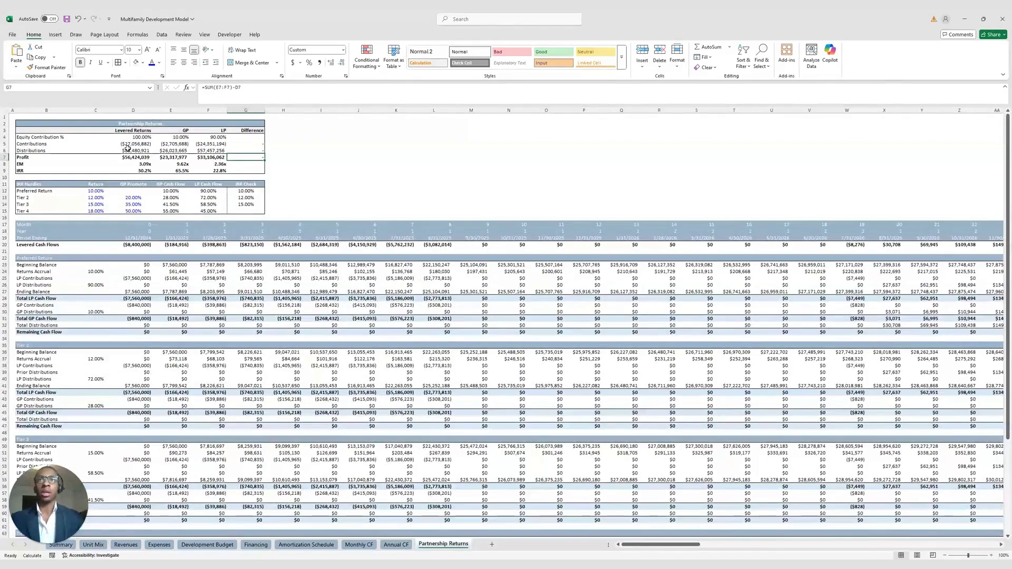
{"action": "left_click_drag", "start_coordinate": [70, 546], "coordinate": [66, 507]}
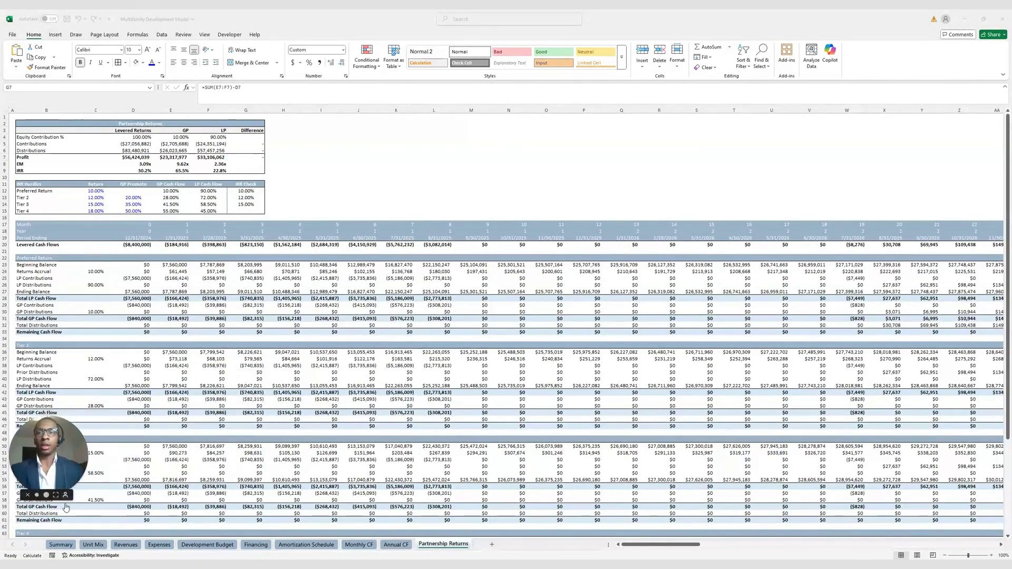
{"action": "left_click", "coordinate": [68, 547]}
{"action": "left_click", "coordinate": [61, 545]}
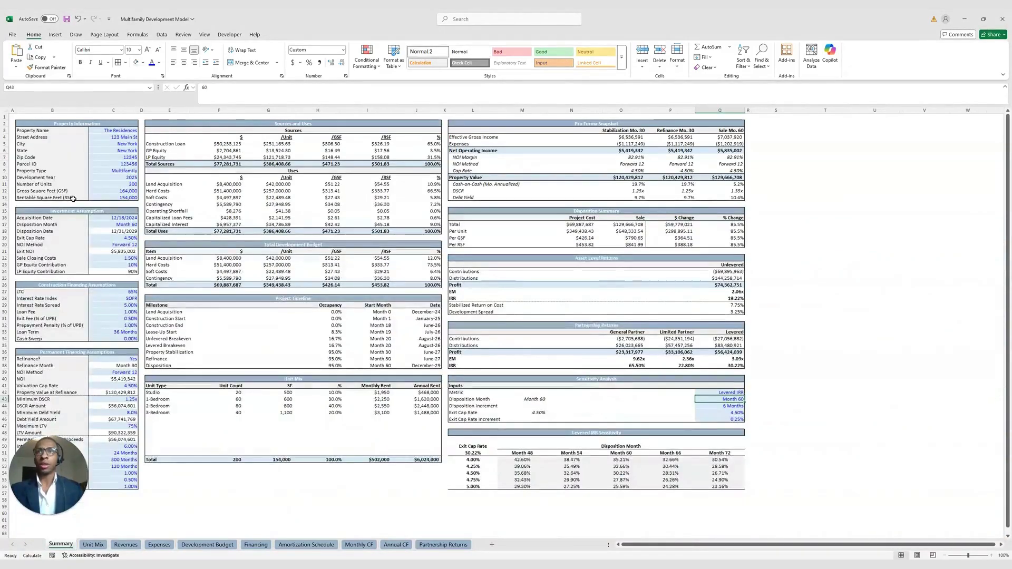
{"action": "left_click", "coordinate": [130, 266]}
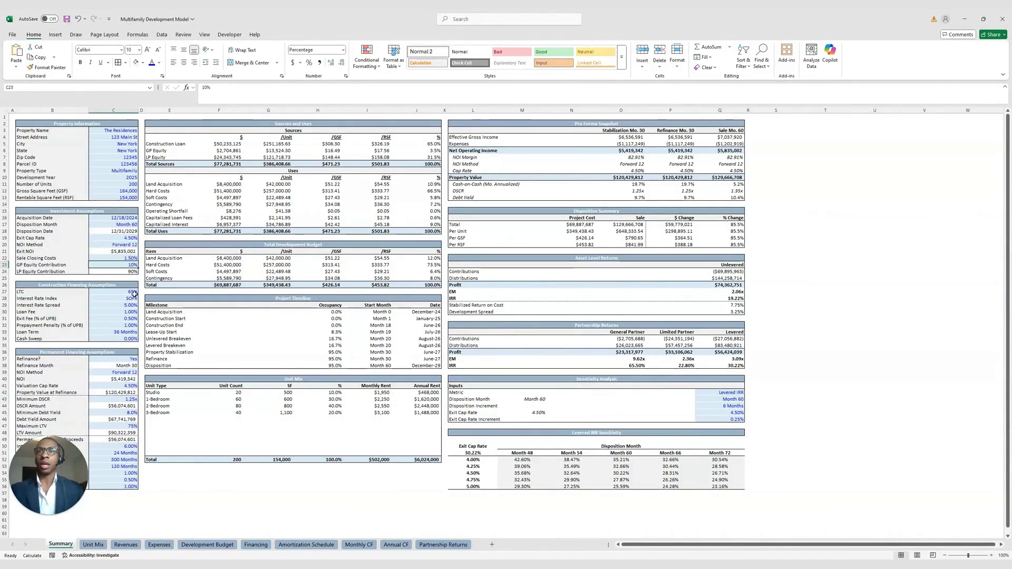
{"action": "scroll", "coordinate": [134, 295], "scroll_direction": "down", "scroll_amount": 5}
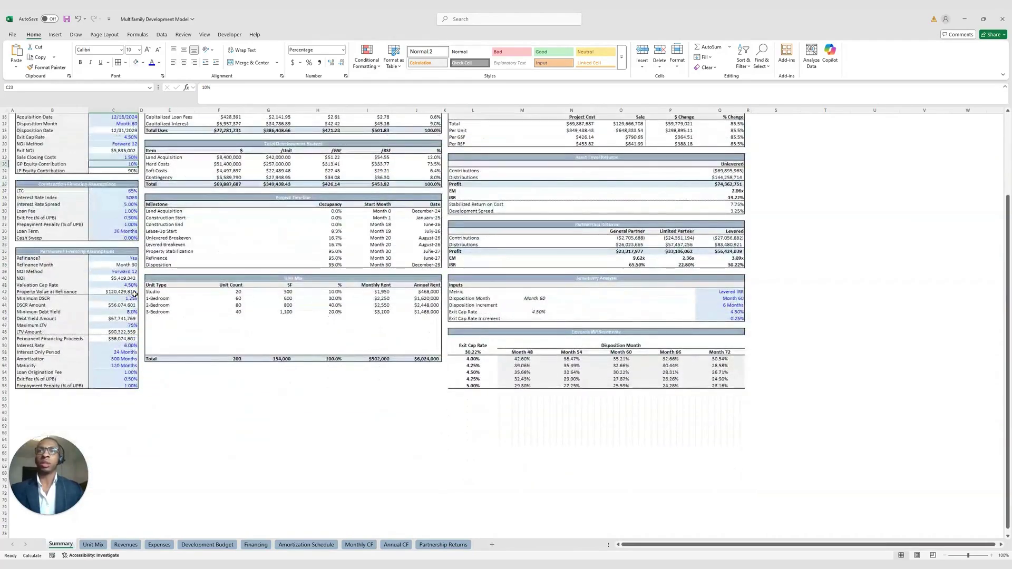
{"action": "scroll", "coordinate": [135, 294], "scroll_direction": "up", "scroll_amount": 5}
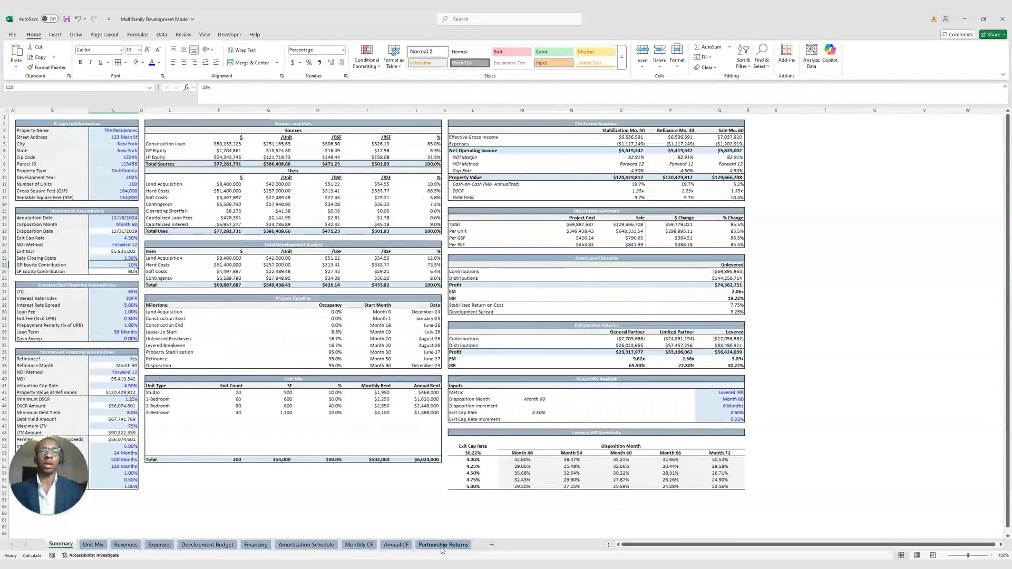
Step: On the Partnership Returns sheet, inspect the Equity Contribution % formulas for Levered Returns, GP and LP
{"action": "left_click", "coordinate": [442, 545]}
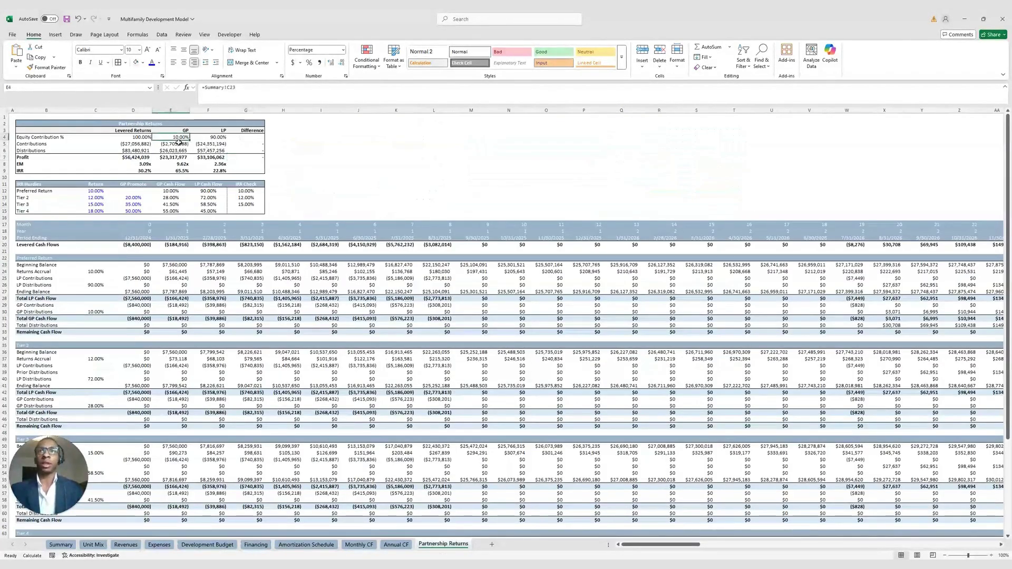
{"action": "left_click", "coordinate": [140, 139]}
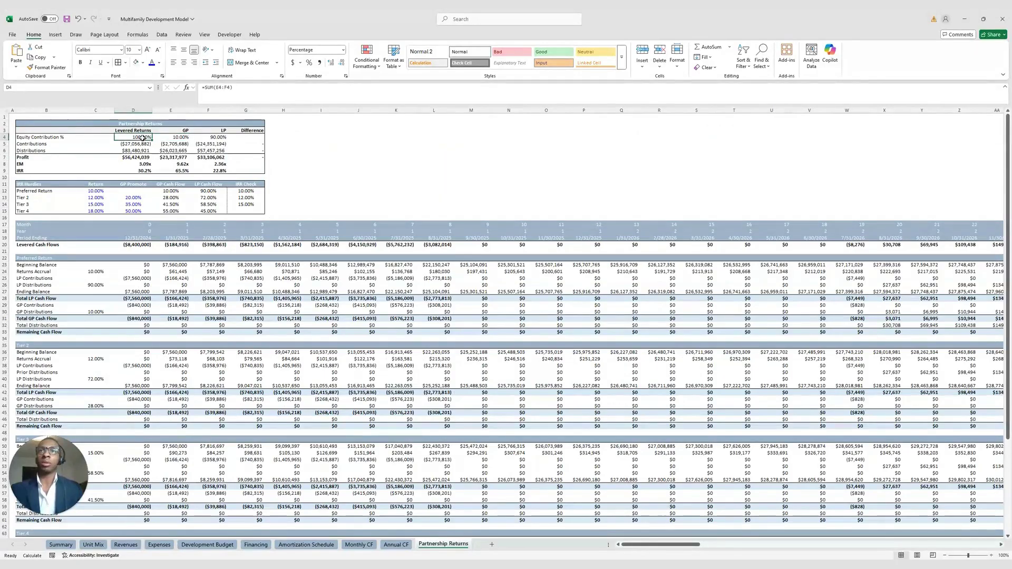
{"action": "left_click", "coordinate": [184, 139]}
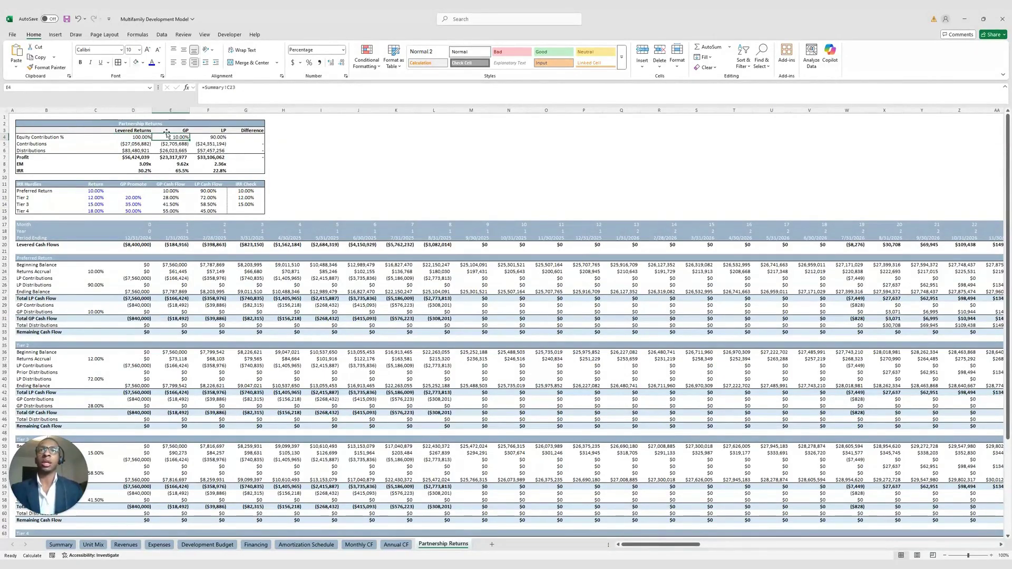
{"action": "left_click", "coordinate": [224, 139]}
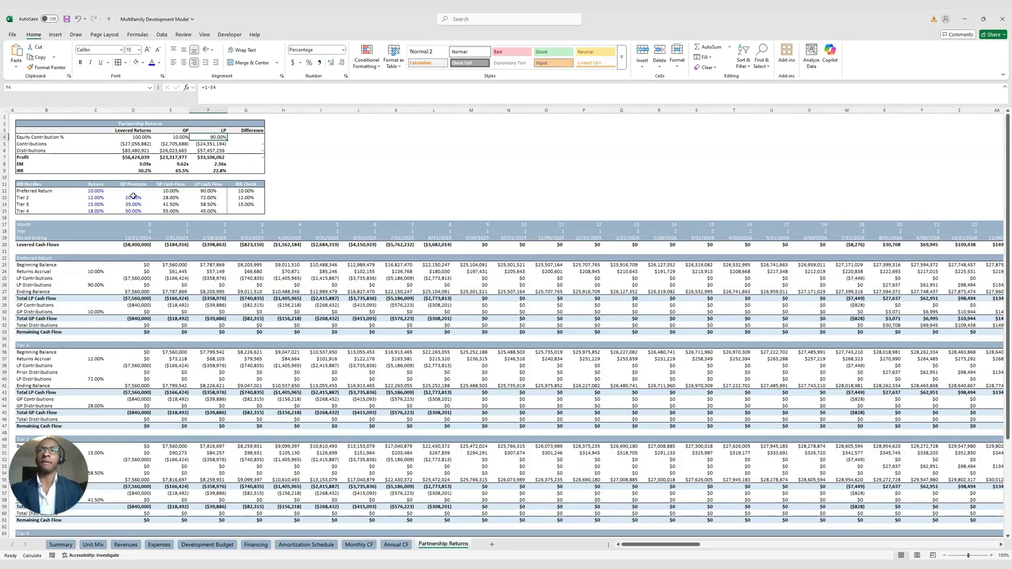
Step: Inspect the Return inputs for Preferred Return and Tier 2 in the IRR Hurdles table on the Partnership Returns sheet
{"action": "scroll", "coordinate": [100, 193], "scroll_direction": "down", "scroll_amount": 1}
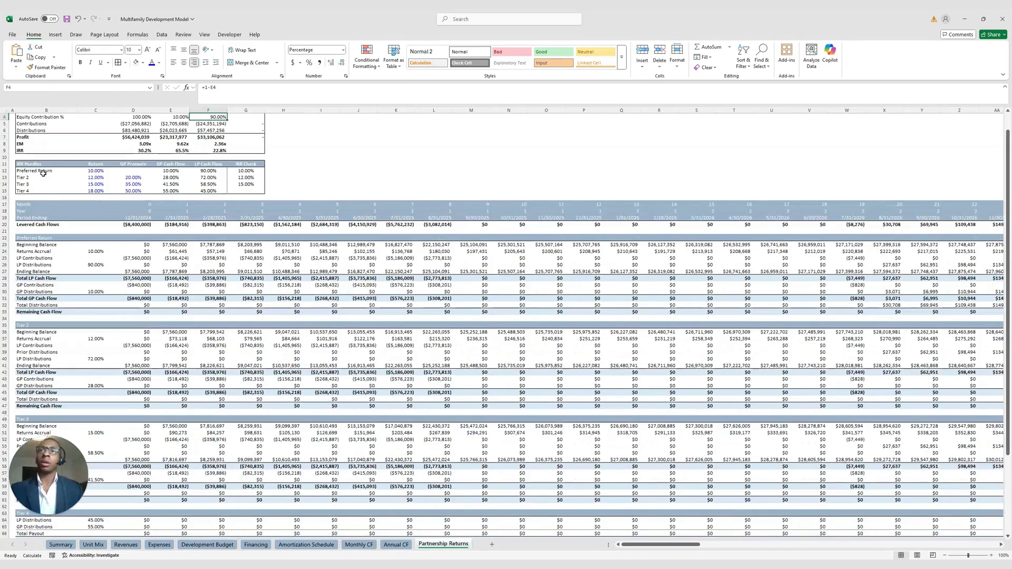
{"action": "left_click", "coordinate": [95, 171]}
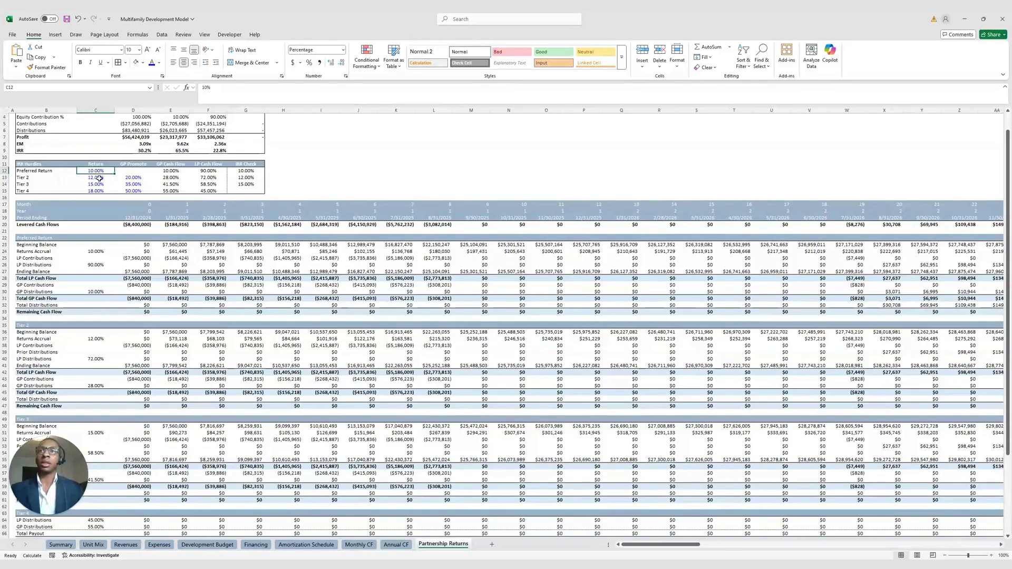
{"action": "left_click", "coordinate": [99, 178]}
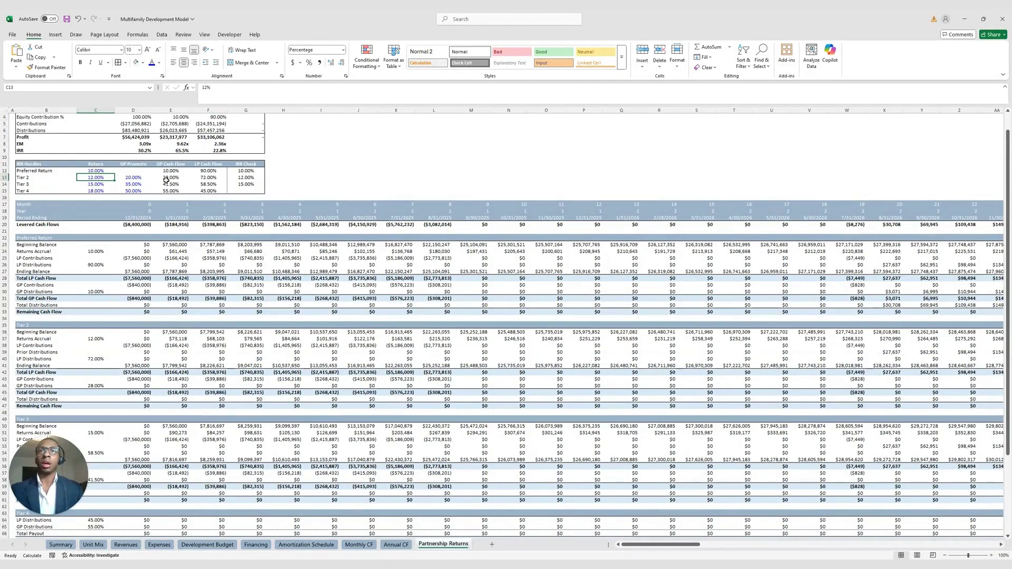
Step: Inspect the Difference check formulas for Contributions, Distributions and Profit in the Partnership Returns table, and return to the Summary sheet
{"action": "scroll", "coordinate": [245, 194], "scroll_direction": "up", "scroll_amount": 1}
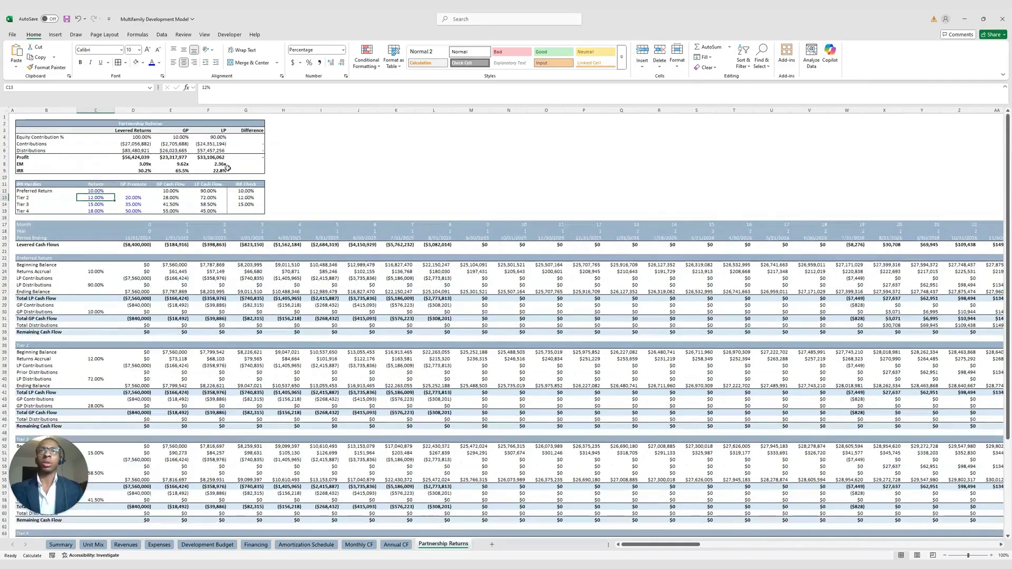
{"action": "left_click", "coordinate": [247, 143]}
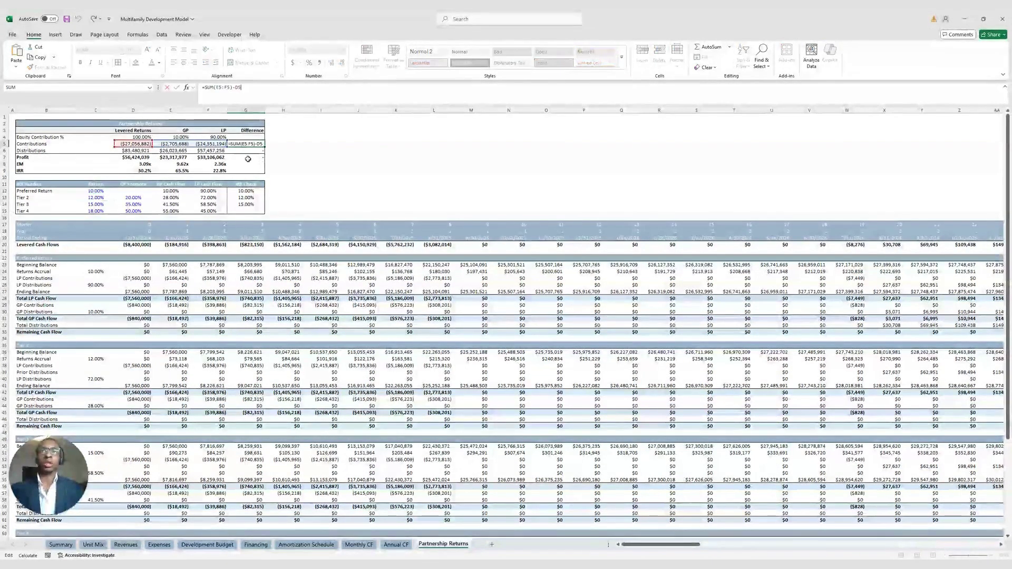
{"action": "left_click", "coordinate": [248, 150]}
{"action": "key", "text": "ctrl+Return"}
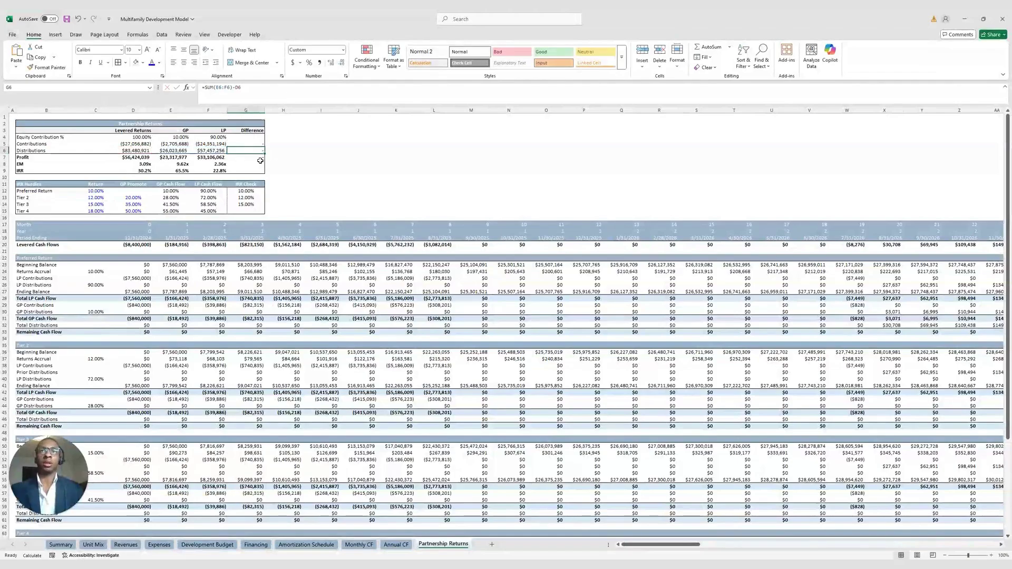
{"action": "left_click", "coordinate": [260, 160]}
{"action": "key", "text": "F2"}
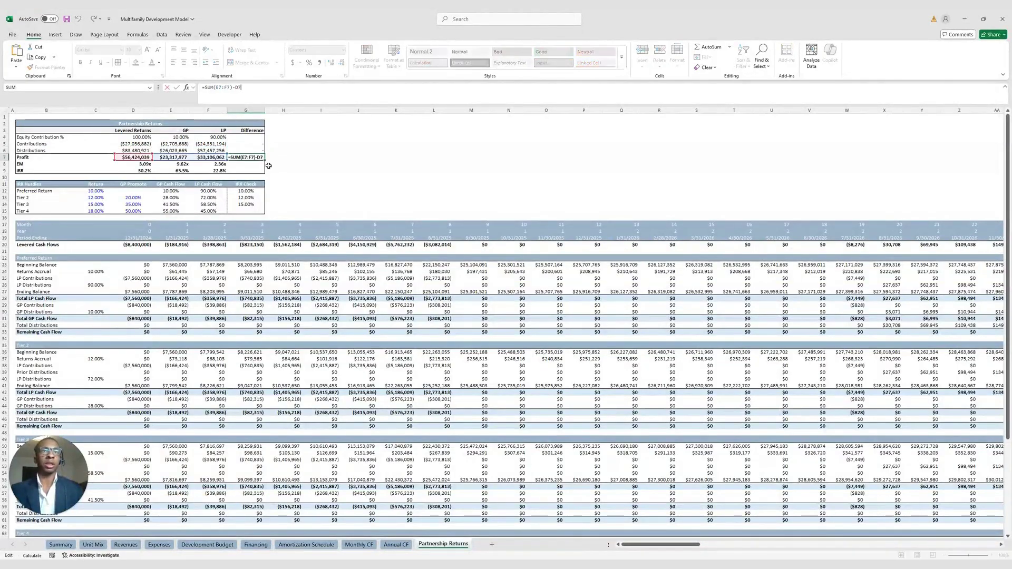
{"action": "key", "text": "Escape"}
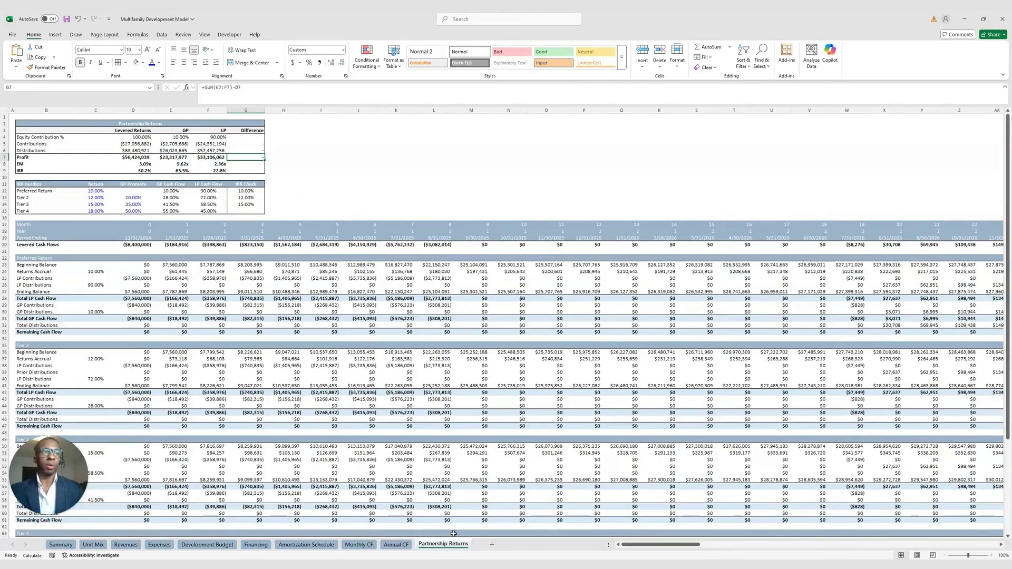
{"action": "left_click", "coordinate": [72, 546]}
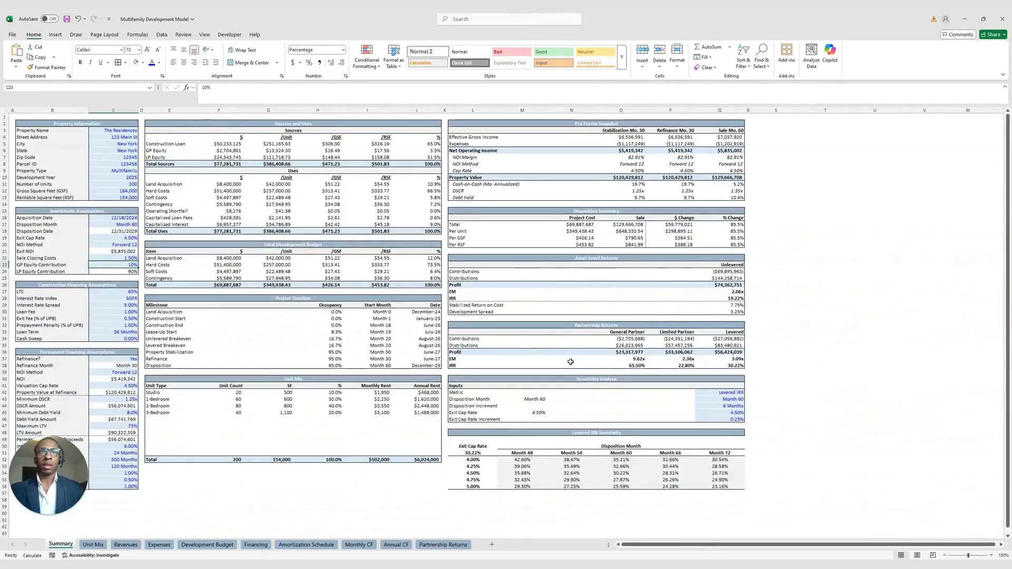